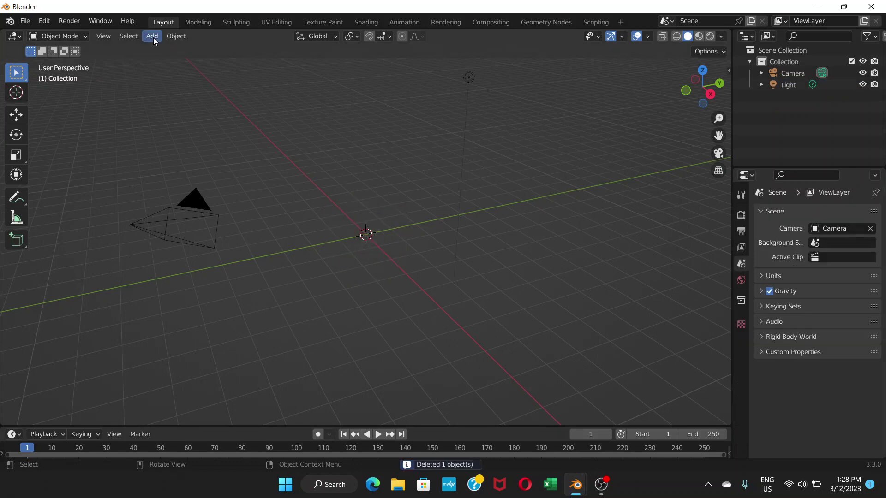
# Open the add-ons preferences and search for "bolt"
pyautogui.click(153, 36)
pyautogui.moveTo(231, 51)
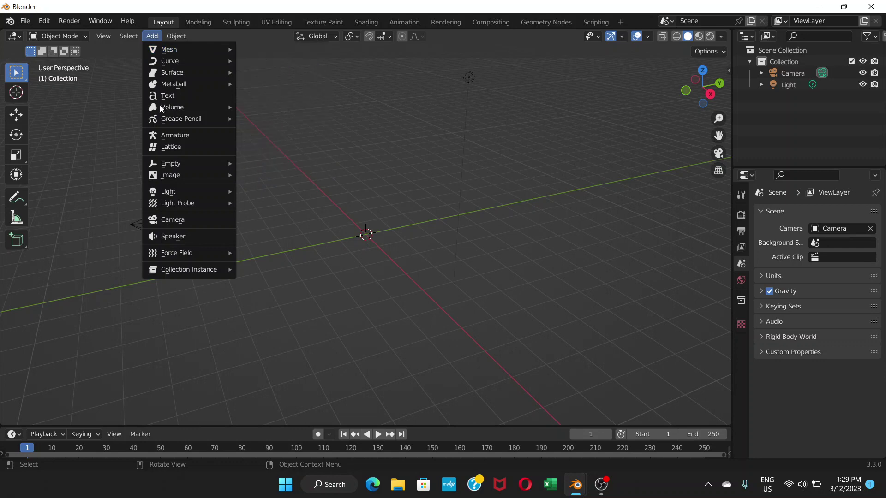
pyautogui.click(44, 22)
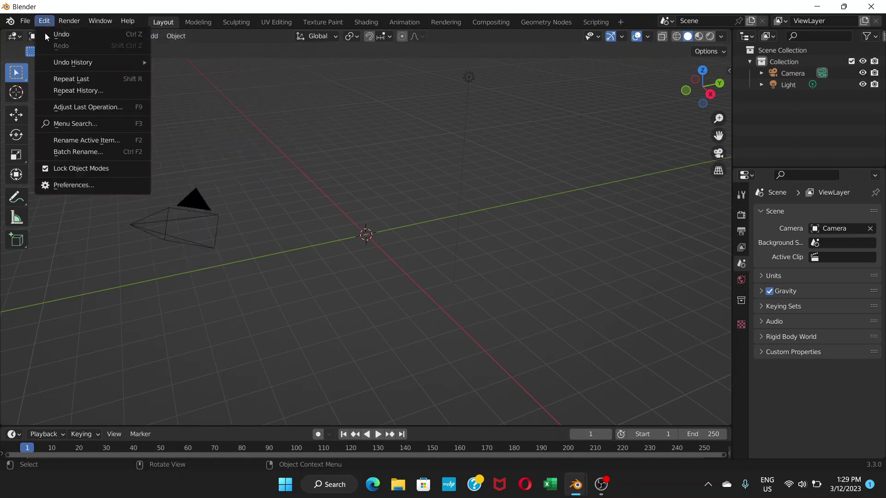
pyautogui.click(89, 185)
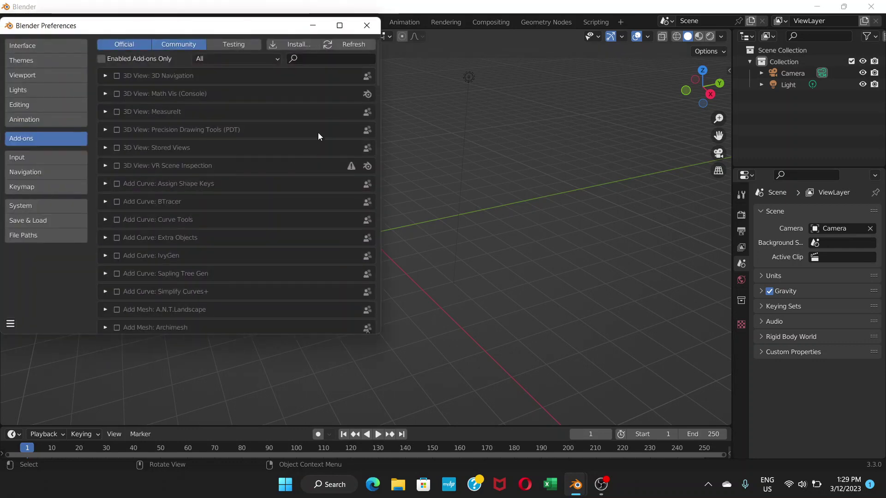
pyautogui.click(305, 57)
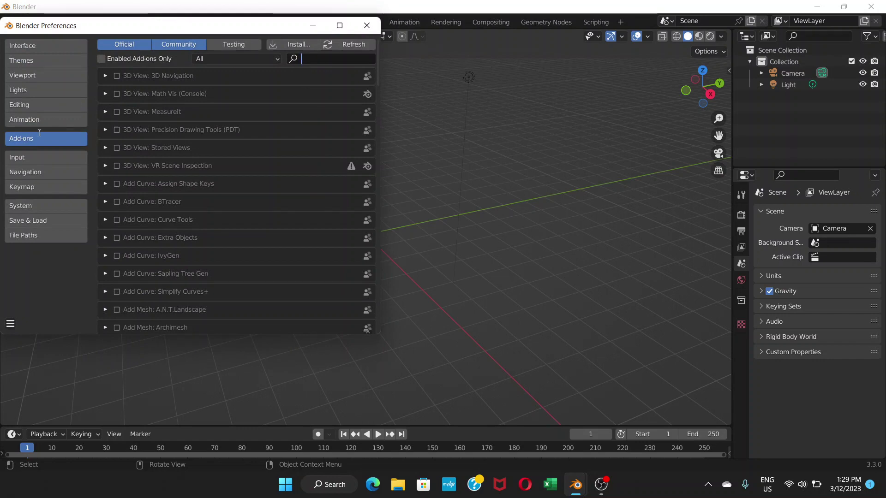
pyautogui.click(36, 146)
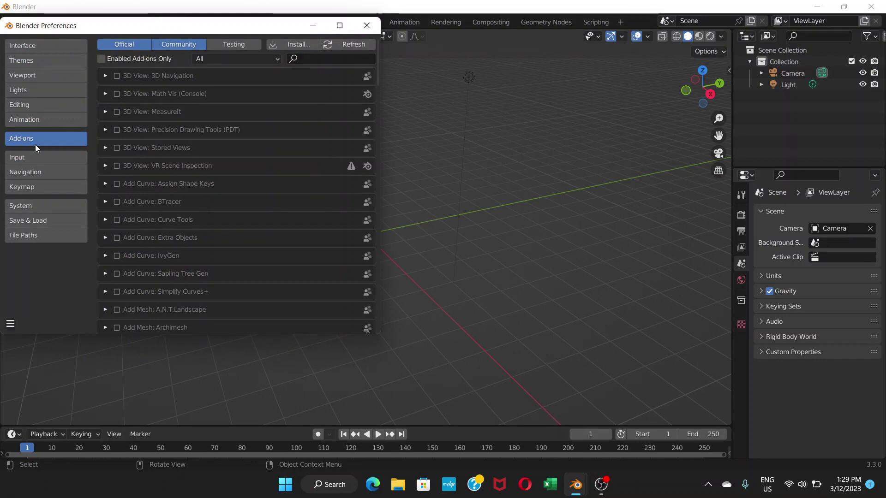
pyautogui.click(325, 62)
pyautogui.write('bolt')
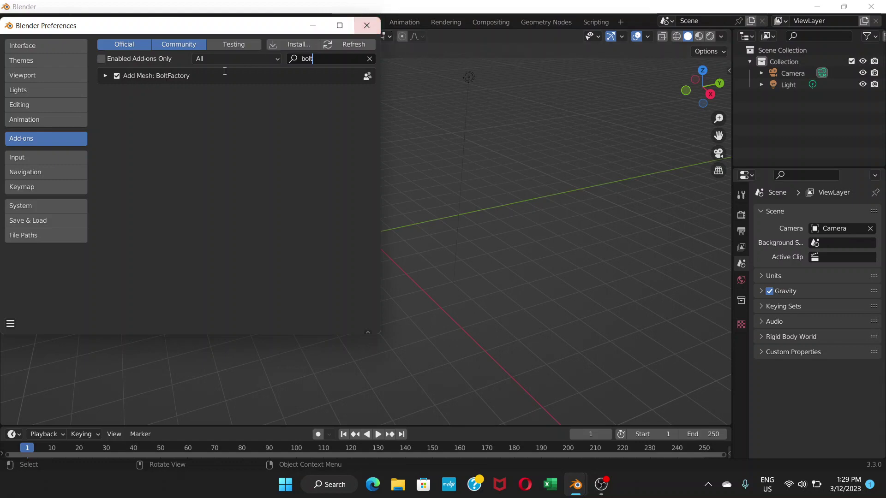
# Disable the Add Mesh: BoltFactory add-on and close the preferences
pyautogui.click(116, 75)
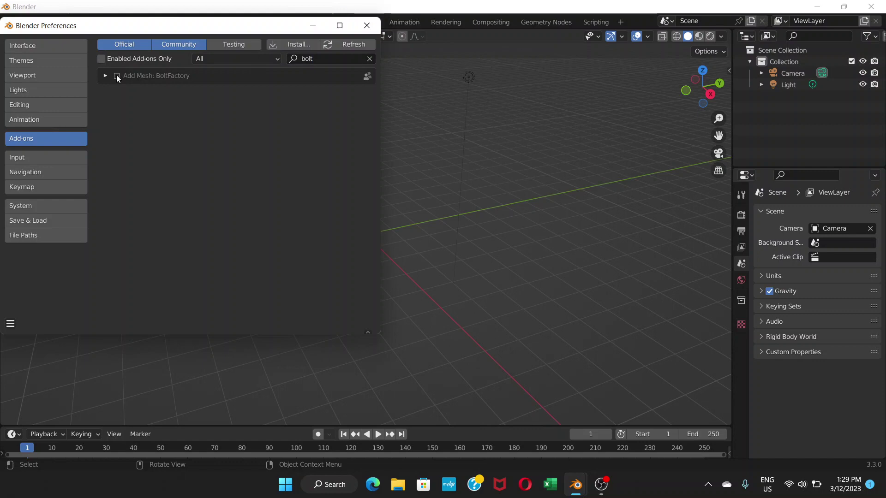
pyautogui.click(367, 26)
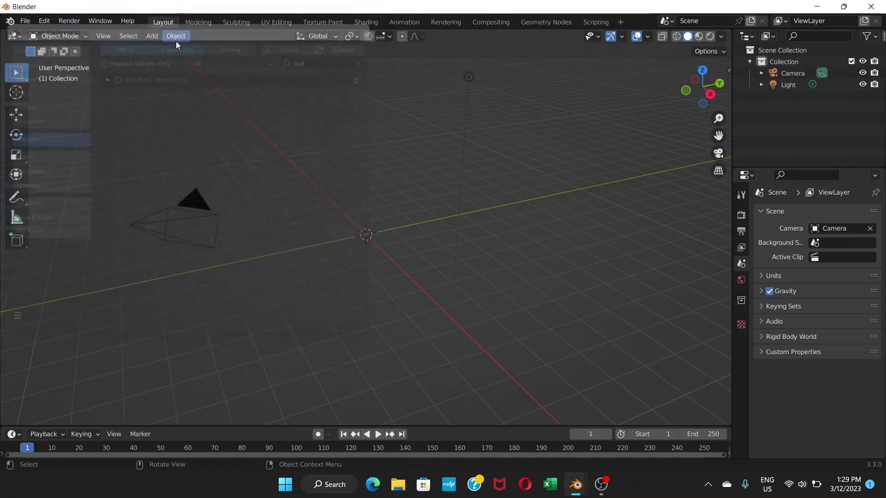
pyautogui.click(151, 37)
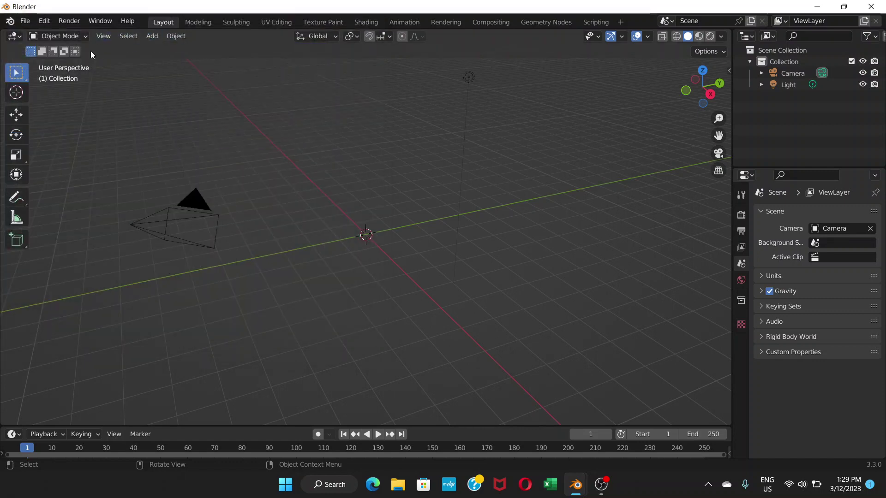
# Enable the Add Mesh: BoltFactory add-on in the preferences and close them
pyautogui.click(46, 24)
pyautogui.click(82, 181)
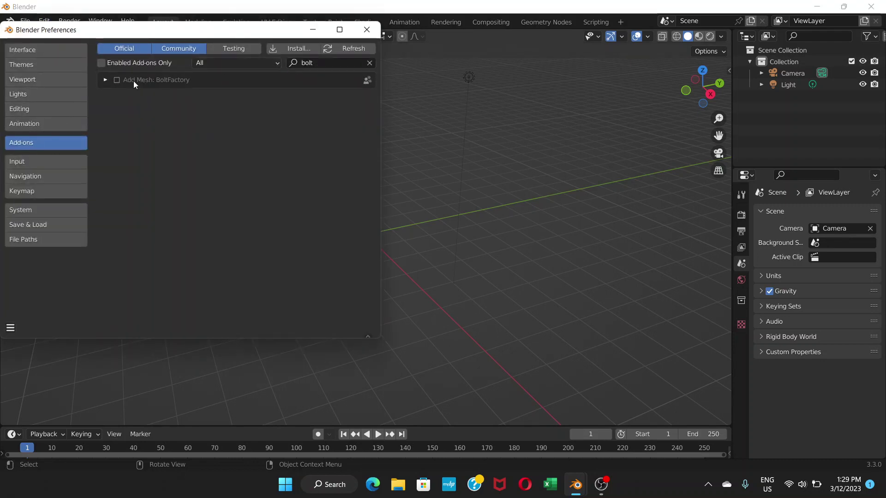
pyautogui.click(117, 80)
pyautogui.click(367, 30)
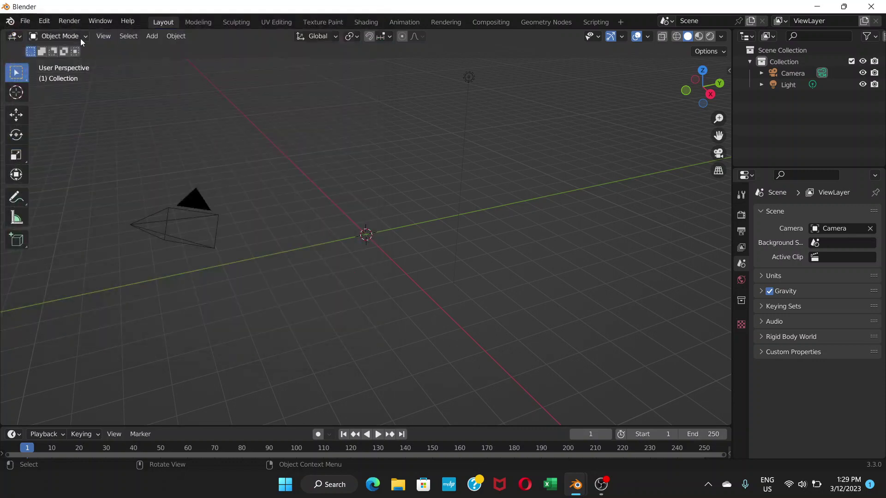
# Add a Bolt mesh to the scene at the world origin
pyautogui.click(152, 37)
pyautogui.moveTo(189, 49)
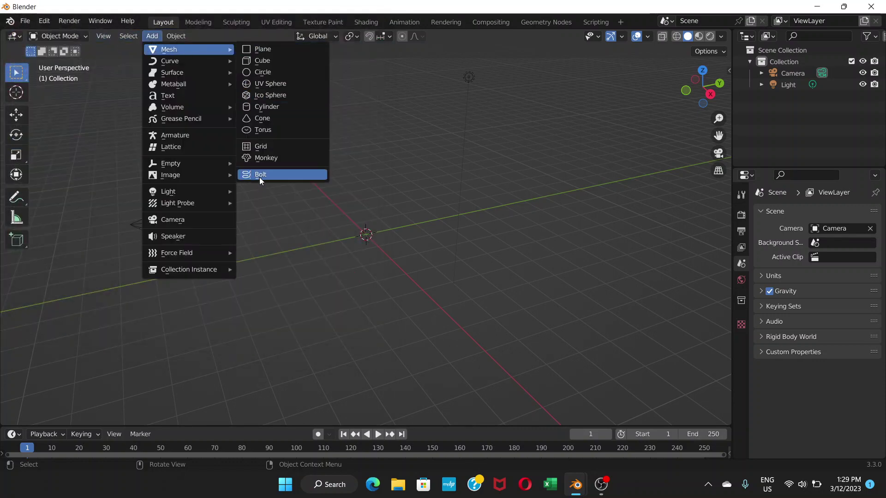
pyautogui.click(276, 175)
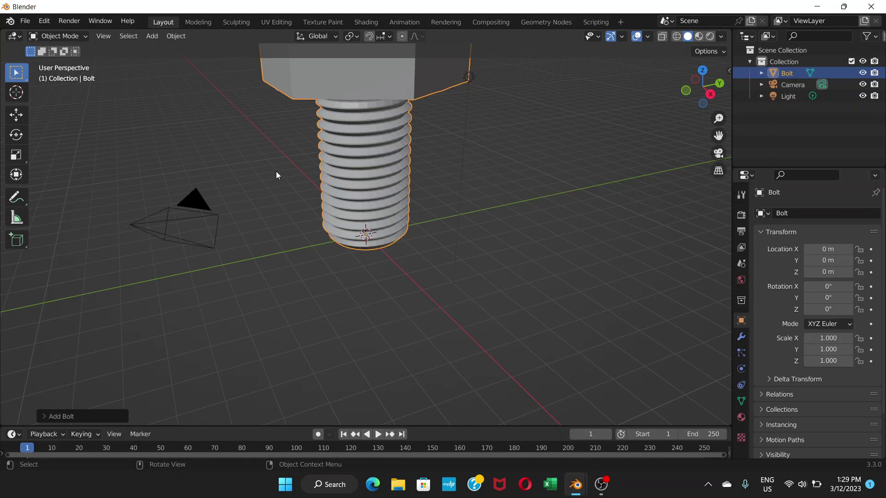
pyautogui.scroll(-2, 319, 167)
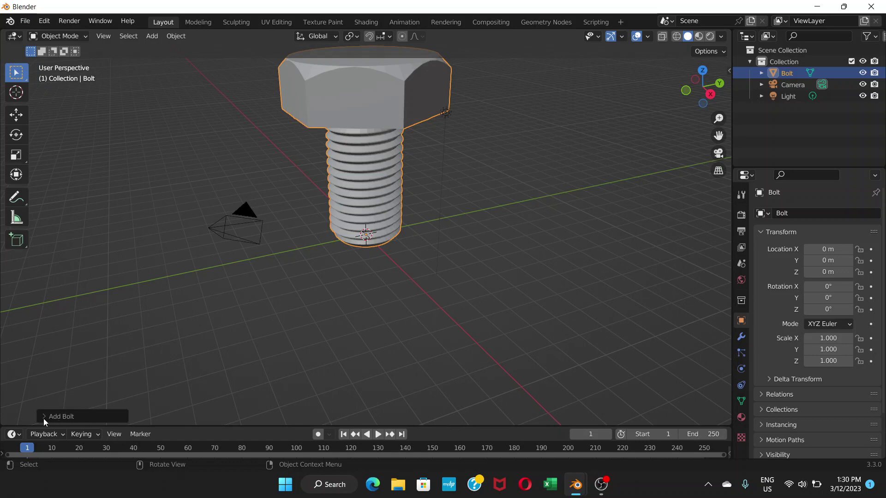
# Set the bolt's thread length to 0 m, major diameter to 2.7 m, minor diameter to 2.5 m, crest percent to 5 and root percent to 9
pyautogui.click(60, 417)
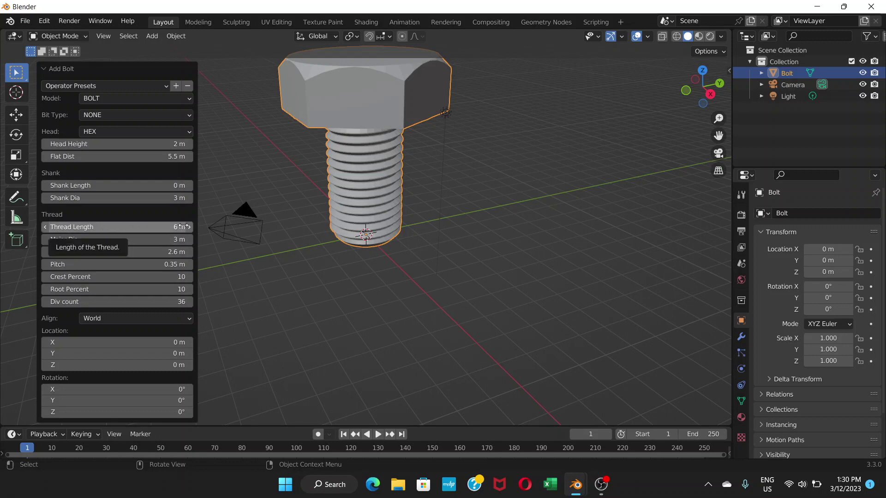
pyautogui.moveTo(120, 227); pyautogui.dragTo(1, 226)
pyautogui.moveTo(341, 239); pyautogui.dragTo(375, 215, button='middle')
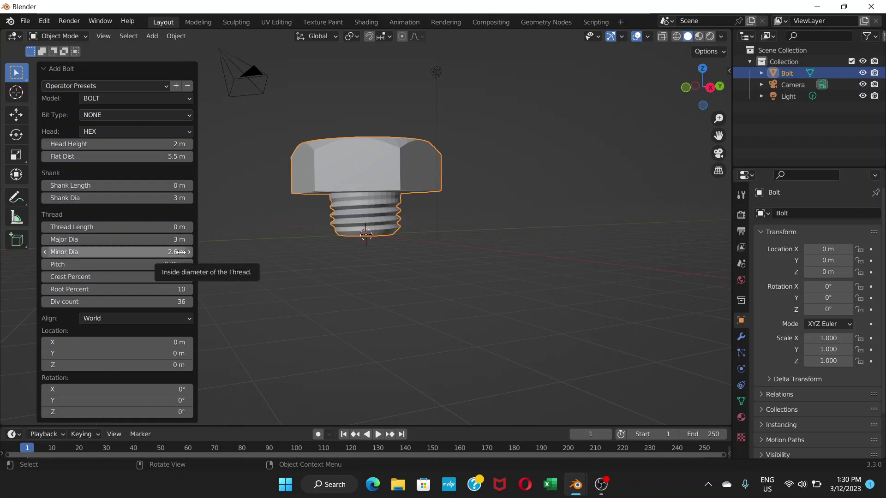
pyautogui.scroll(1, 312, 236)
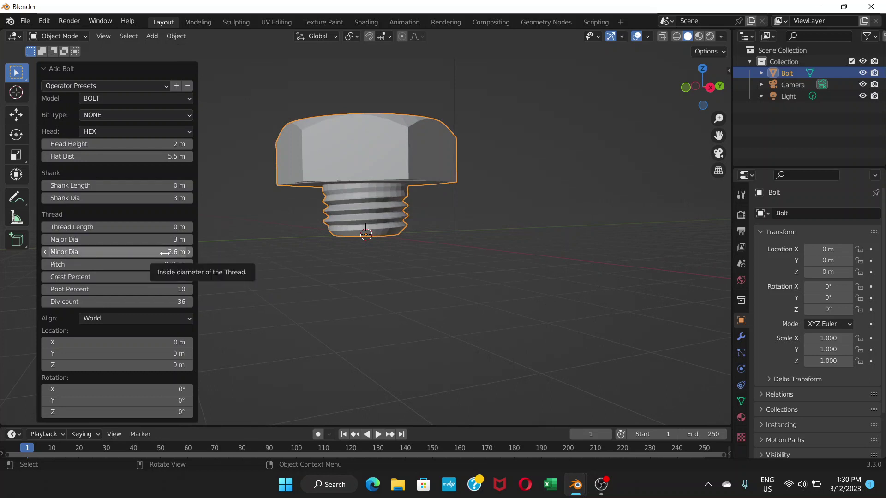
pyautogui.moveTo(152, 252); pyautogui.dragTo(145, 252)
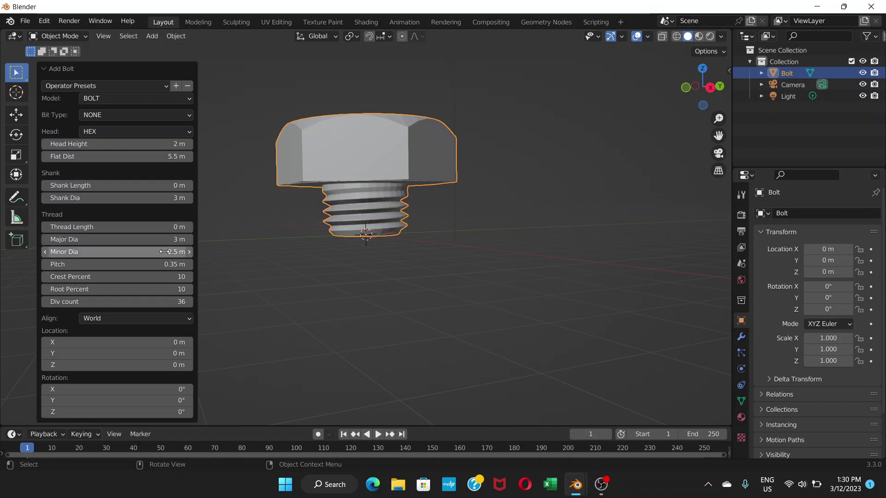
pyautogui.moveTo(146, 239); pyautogui.dragTo(132, 239)
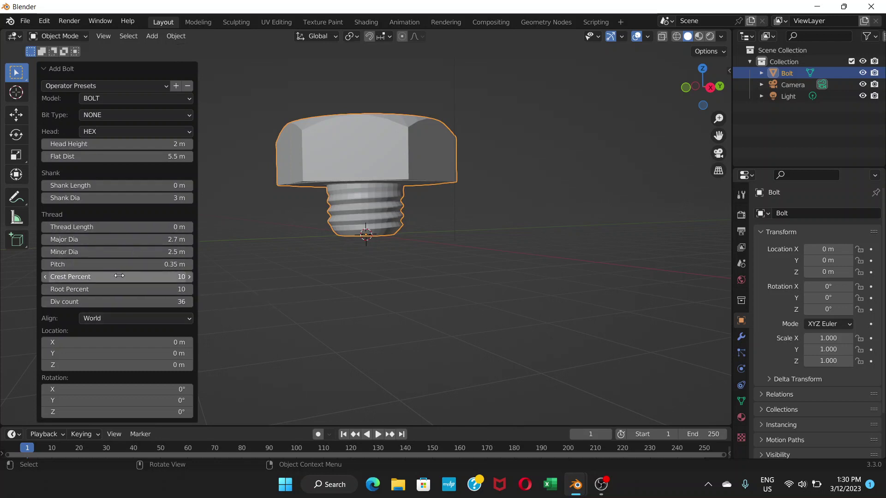
pyautogui.moveTo(119, 275); pyautogui.dragTo(105, 290)
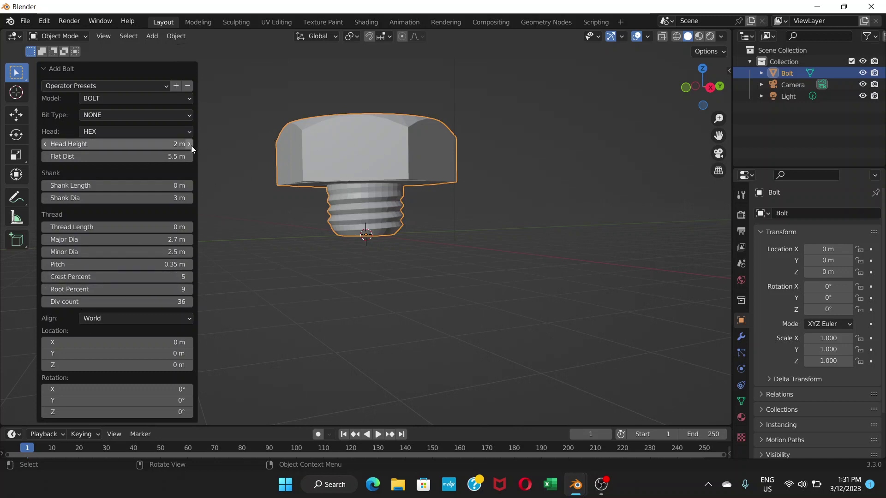
# Put the bolt into Edit Mode and clear the mesh selection
pyautogui.click(459, 206)
pyautogui.moveTo(385, 220); pyautogui.dragTo(327, 188, button='middle')
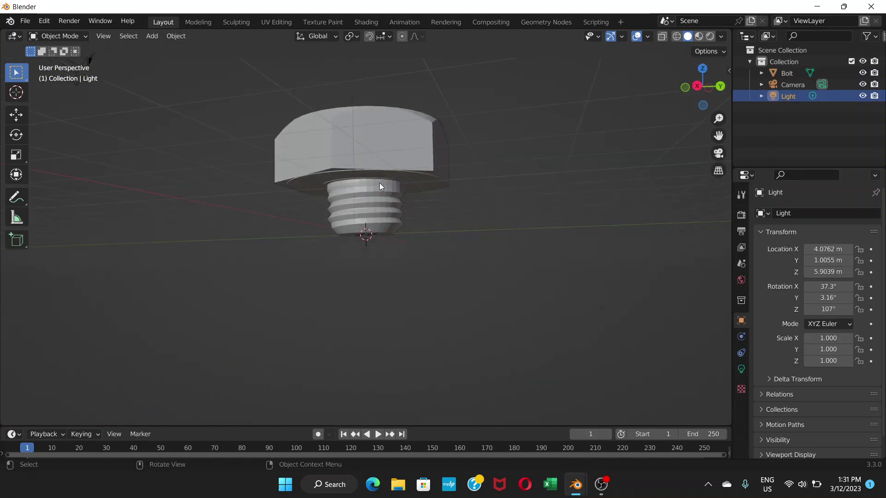
pyautogui.click(372, 146)
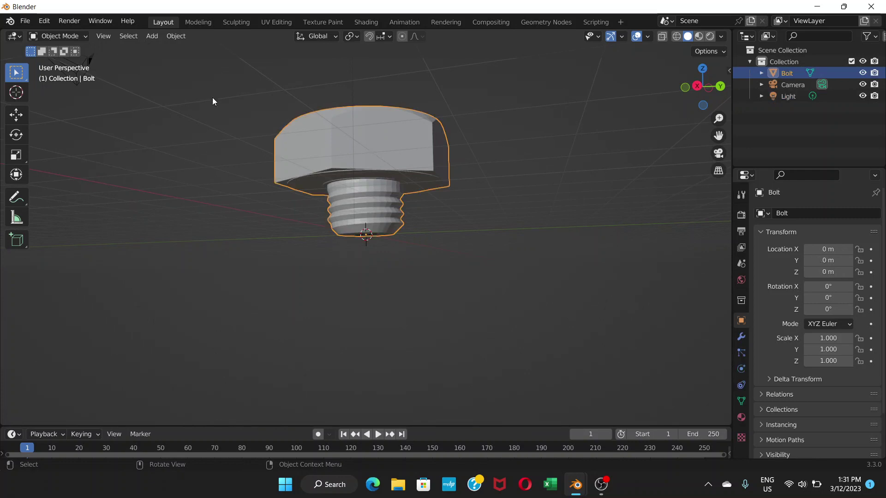
pyautogui.click(85, 37)
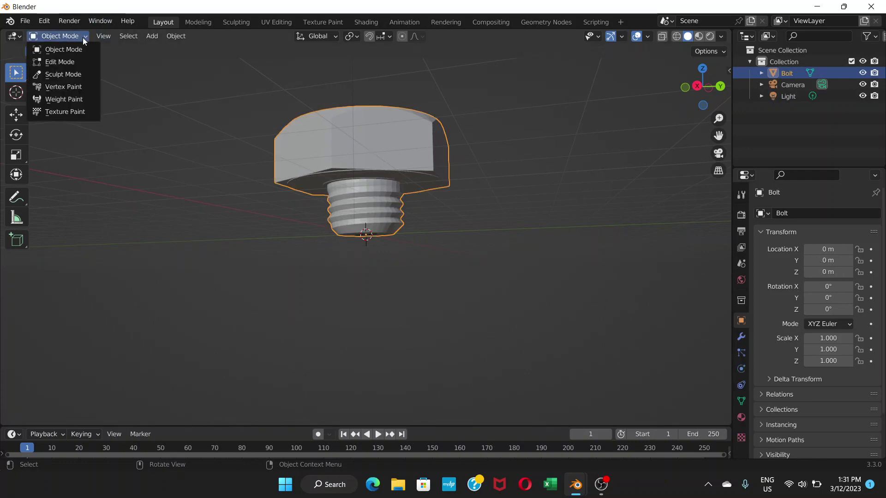
pyautogui.click(71, 63)
pyautogui.scroll(2, 374, 185)
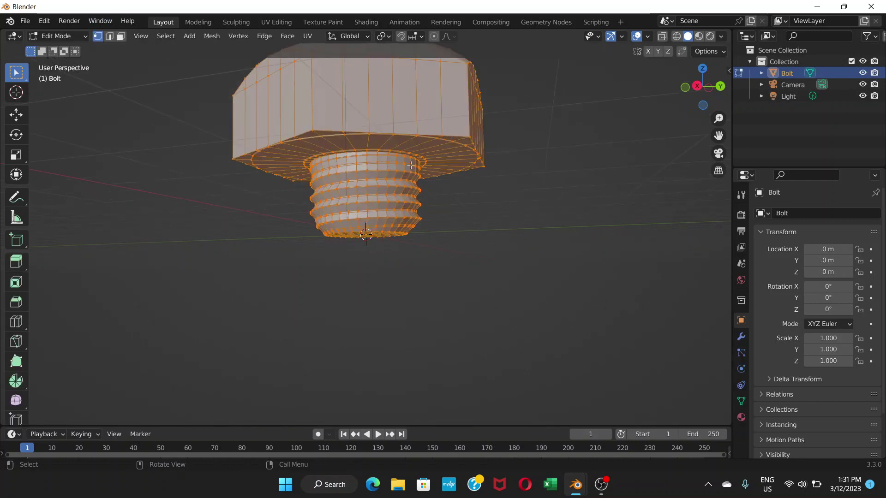
pyautogui.click(599, 178)
# Switch to face selection for working on the underside of the bolt head
pyautogui.moveTo(407, 139); pyautogui.dragTo(364, 104, button='middle')
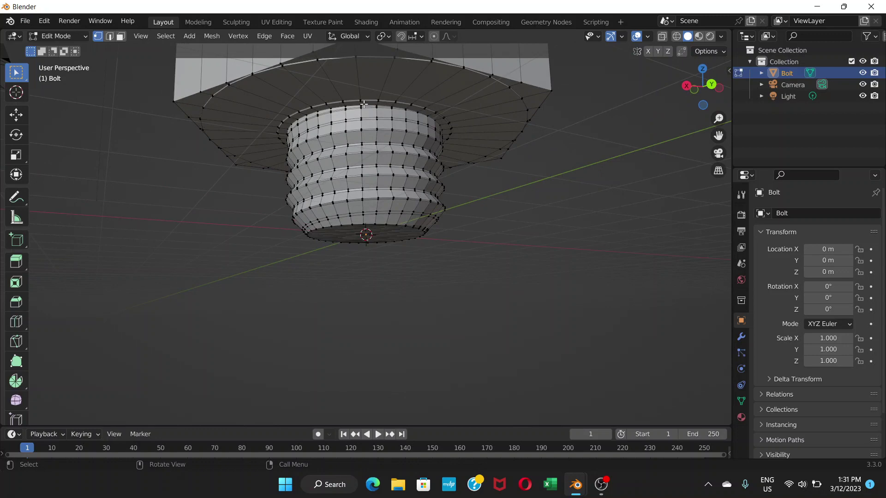
pyautogui.scroll(2, 363, 104)
pyautogui.moveTo(365, 137); pyautogui.dragTo(354, 233, button='middle')
pyautogui.scroll(2, 351, 207)
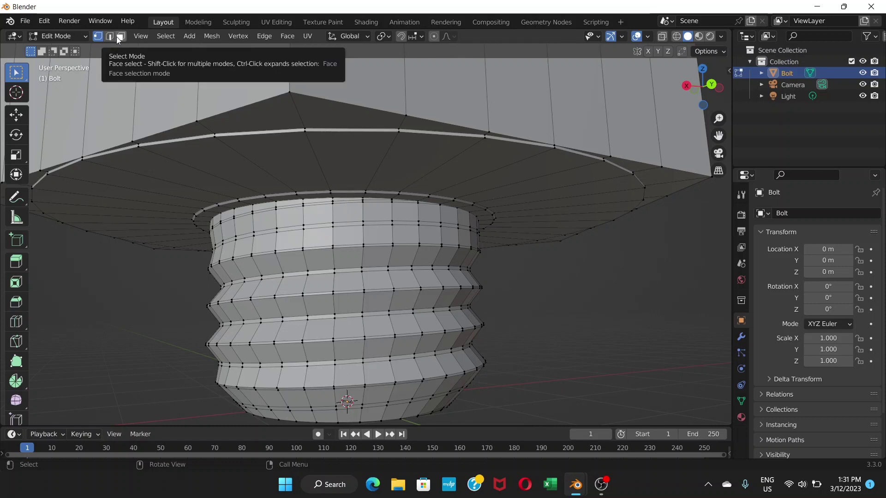
pyautogui.click(120, 38)
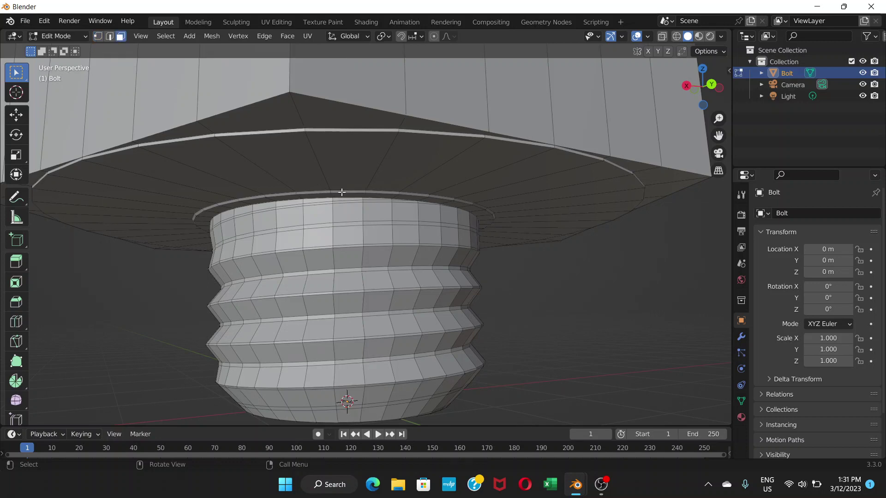
# Try to select the narrow face ring under the bolt head with Select Linked, then clear the selection
pyautogui.moveTo(412, 198); pyautogui.dragTo(318, 208, button='middle')
pyautogui.press('l')
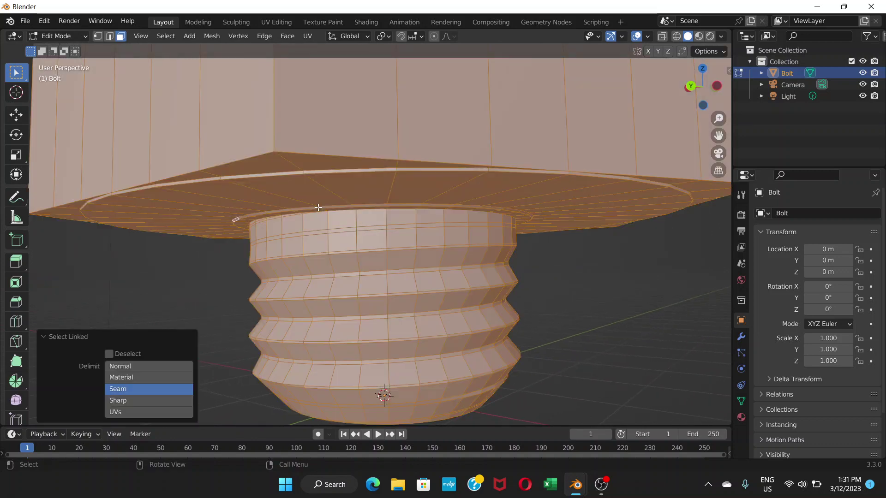
pyautogui.click(574, 266)
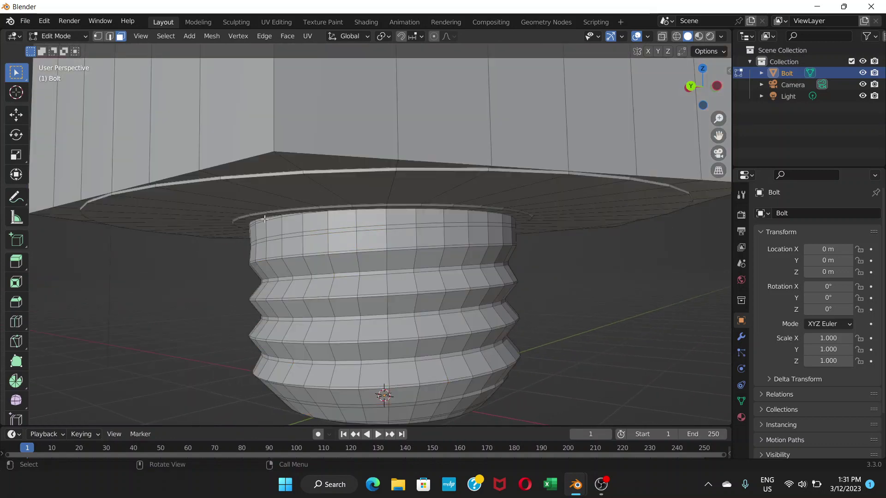
# Select the full narrow ring of faces around the threaded shaft under the bolt head, using shortest-path picking
pyautogui.click(343, 212)
pyautogui.keyDown('shift'); pyautogui.click(498, 209); pyautogui.keyUp('shift')
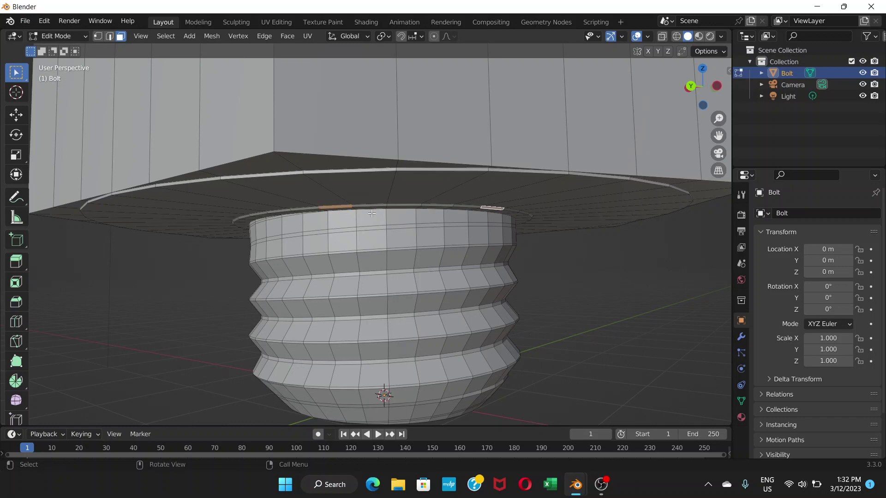
pyautogui.hotkey('ctrl', 'z')
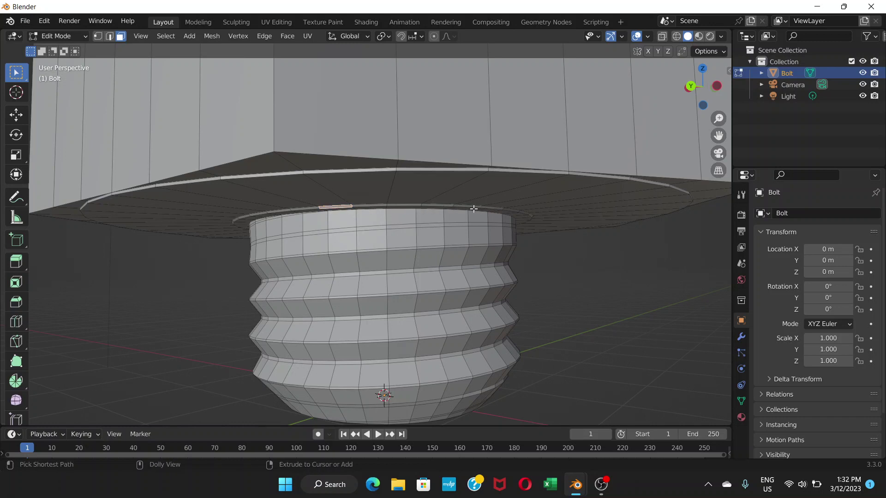
pyautogui.keyDown('ctrl'); pyautogui.keyDown('shift'); pyautogui.click(488, 208); pyautogui.keyUp('shift'); pyautogui.keyUp('ctrl')
pyautogui.moveTo(496, 218); pyautogui.dragTo(386, 164, button='middle')
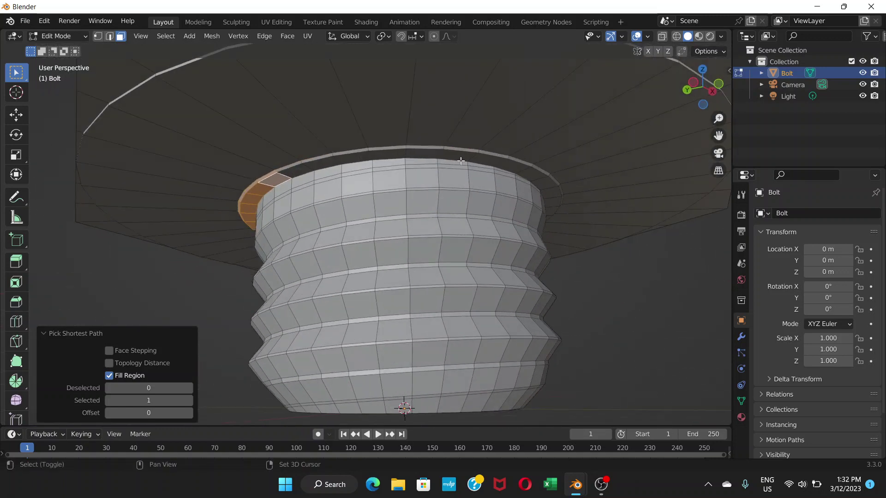
pyautogui.keyDown('ctrl'); pyautogui.keyDown('shift'); pyautogui.click(479, 161); pyautogui.keyUp('shift'); pyautogui.keyUp('ctrl')
pyautogui.moveTo(496, 176); pyautogui.dragTo(482, 206, button='middle')
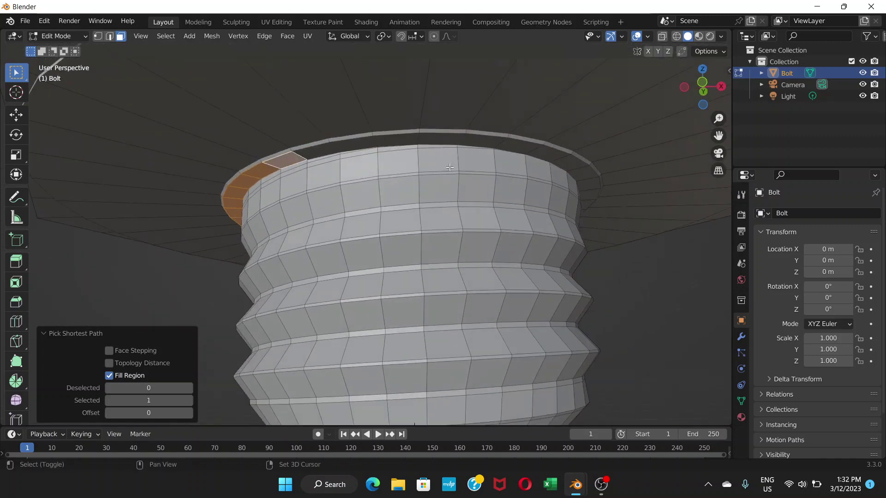
pyautogui.keyDown('ctrl'); pyautogui.keyDown('shift'); pyautogui.click(518, 143); pyautogui.keyUp('shift'); pyautogui.keyUp('ctrl')
pyautogui.moveTo(518, 143); pyautogui.dragTo(456, 163, button='middle')
pyautogui.moveTo(432, 183); pyautogui.dragTo(410, 230, button='middle')
pyautogui.keyDown('ctrl'); pyautogui.click(405, 220); pyautogui.keyUp('ctrl')
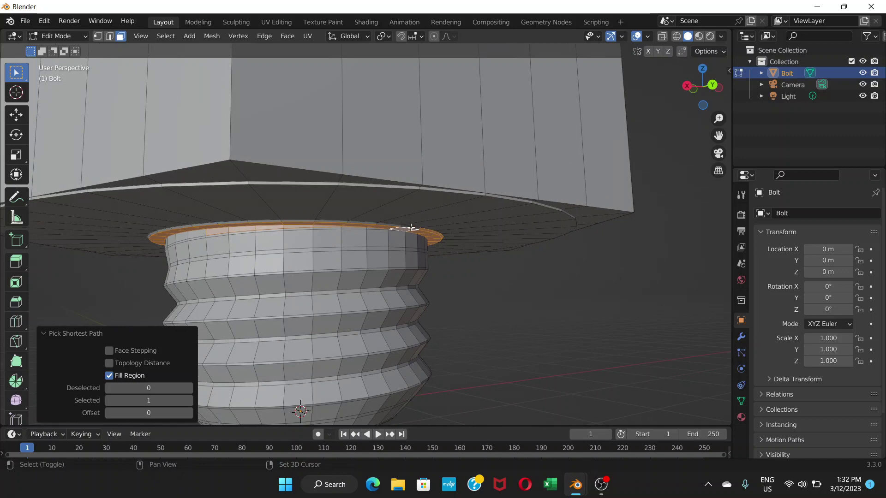
pyautogui.keyDown('ctrl'); pyautogui.scroll(6, 411, 228); pyautogui.keyUp('ctrl')
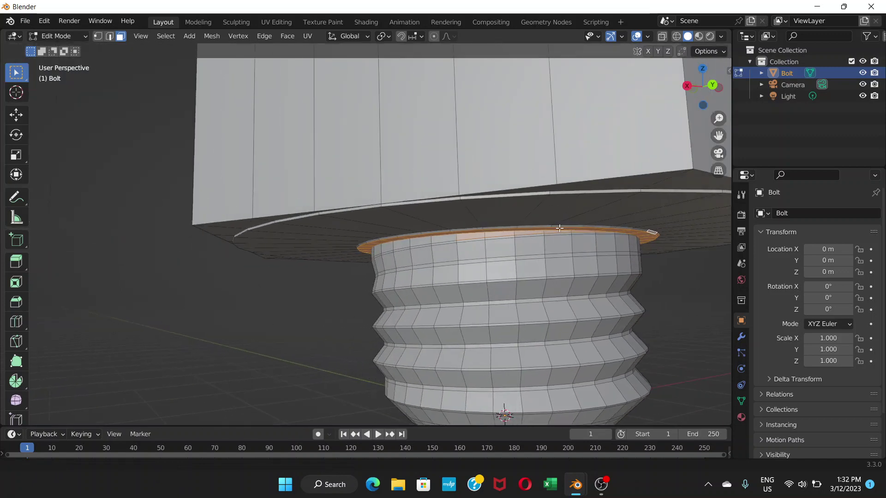
# Extend the face ring selection under the bolt head with one more shortest-path pick and check it around the shaft
pyautogui.keyDown('ctrl'); pyautogui.click(418, 230); pyautogui.keyUp('ctrl')
pyautogui.moveTo(418, 230); pyautogui.dragTo(324, 253, button='middle')
pyautogui.scroll(2, 503, 226)
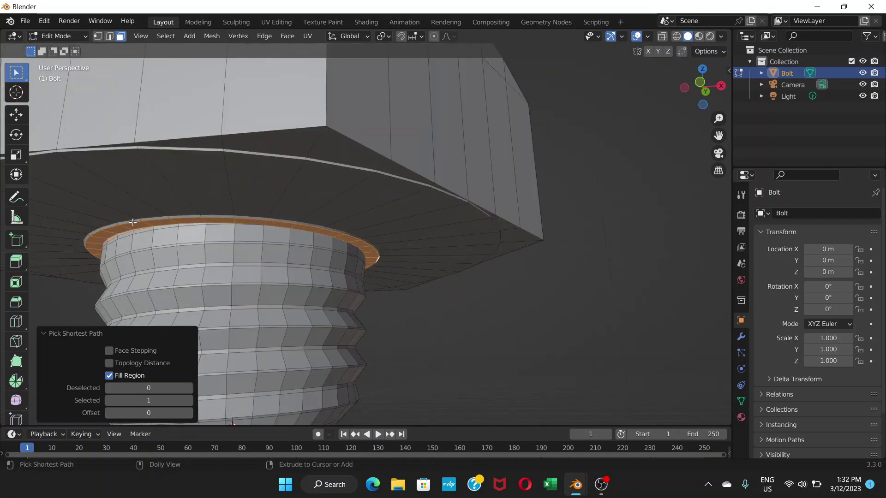
pyautogui.moveTo(134, 222); pyautogui.dragTo(168, 98, button='middle')
pyautogui.scroll(-5, 290, 203)
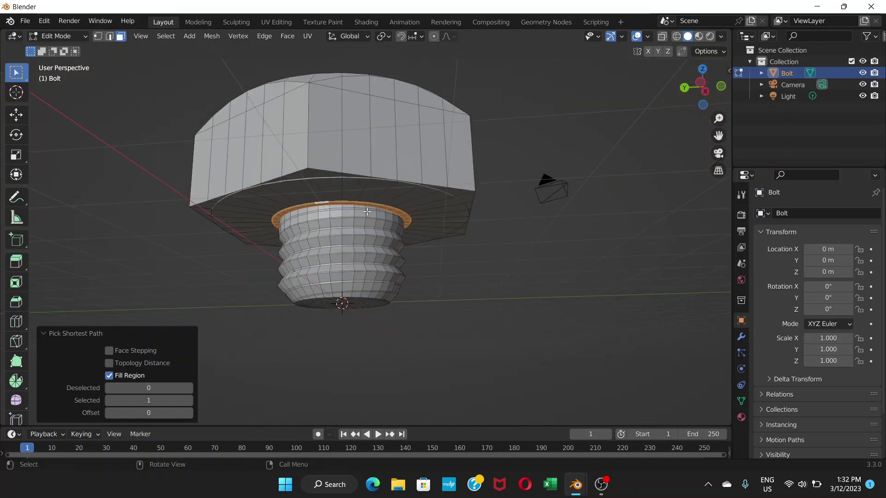
# Deselect the stray thin faces along the shaft's upper edge, keeping the ring under the head selected
pyautogui.scroll(1, 290, 204)
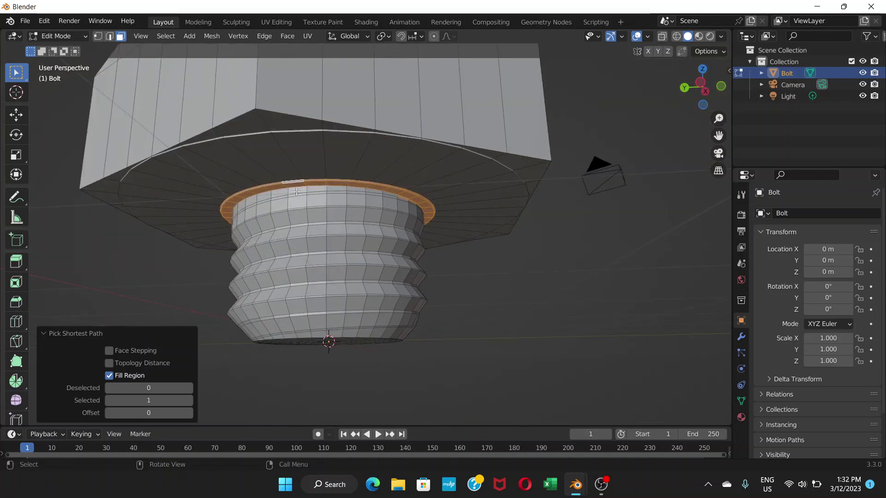
pyautogui.moveTo(451, 211); pyautogui.dragTo(352, 200, button='middle')
pyautogui.scroll(5, 352, 200)
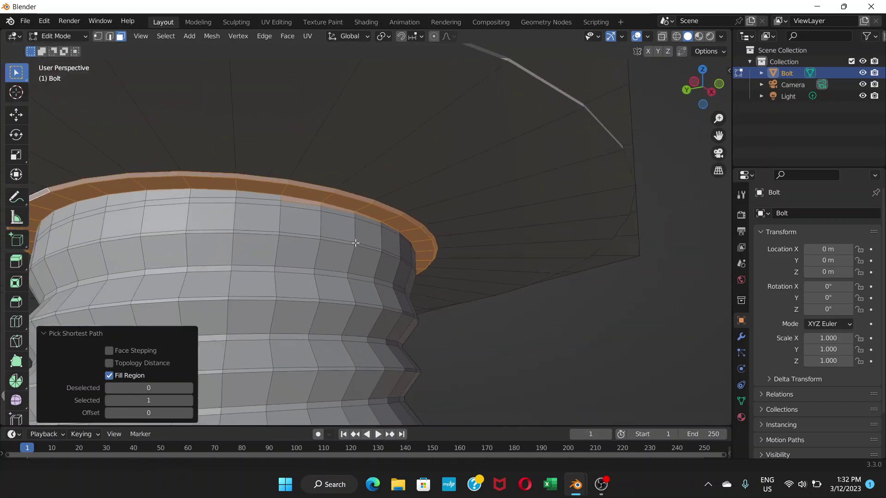
pyautogui.moveTo(406, 270); pyautogui.dragTo(333, 262, button='middle')
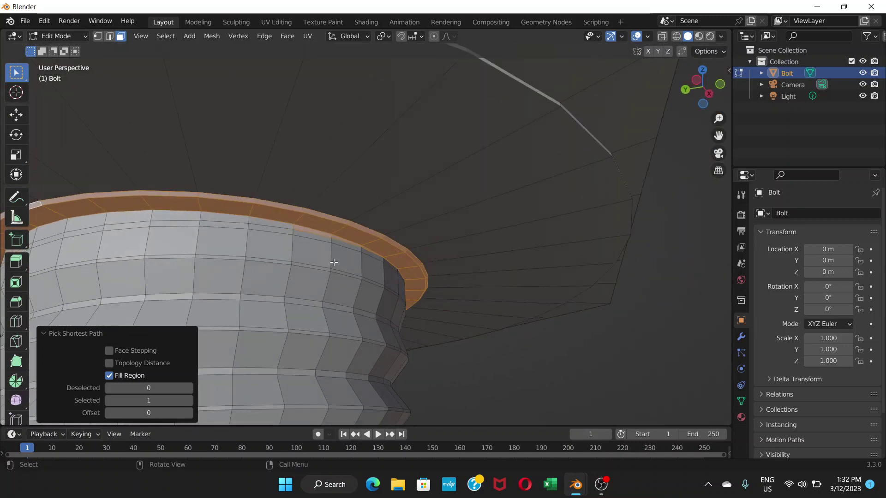
pyautogui.scroll(2, 323, 239)
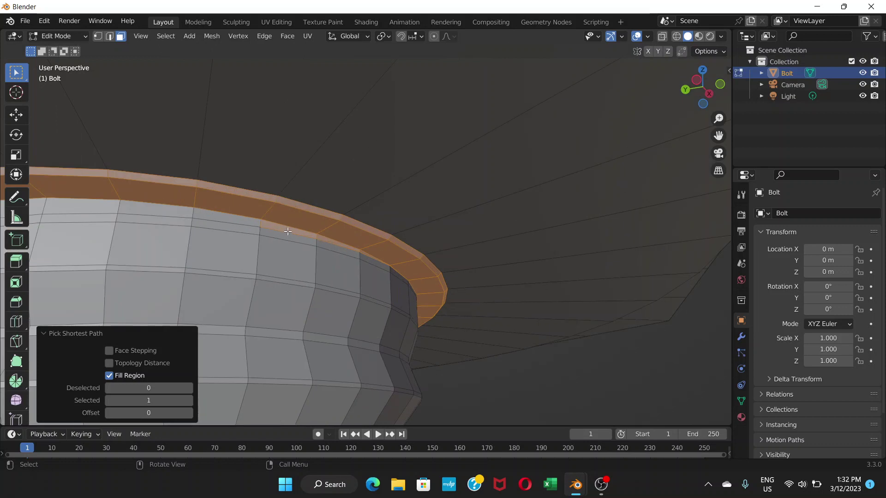
pyautogui.keyDown('shift'); pyautogui.click(288, 232); pyautogui.keyUp('shift')
pyautogui.keyDown('shift'); pyautogui.click(337, 244); pyautogui.keyUp('shift')
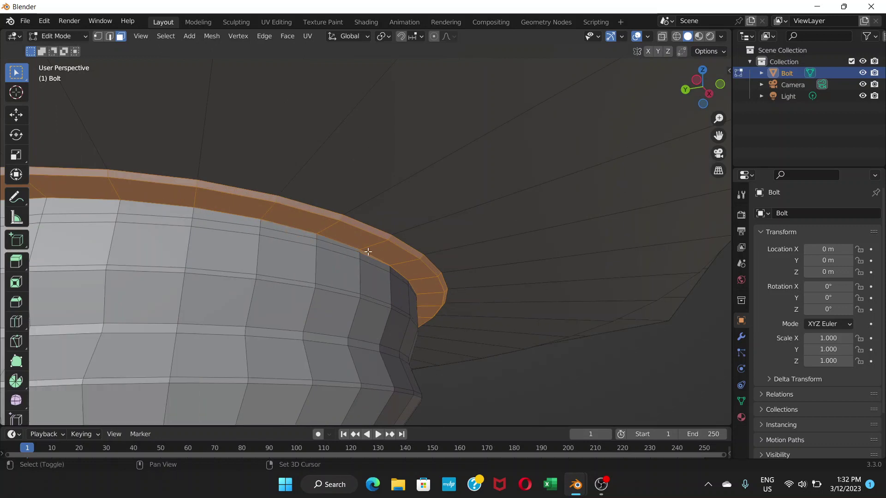
pyautogui.keyDown('shift'); pyautogui.click(370, 258); pyautogui.keyUp('shift')
pyautogui.keyDown('shift'); pyautogui.click(371, 258); pyautogui.keyUp('shift')
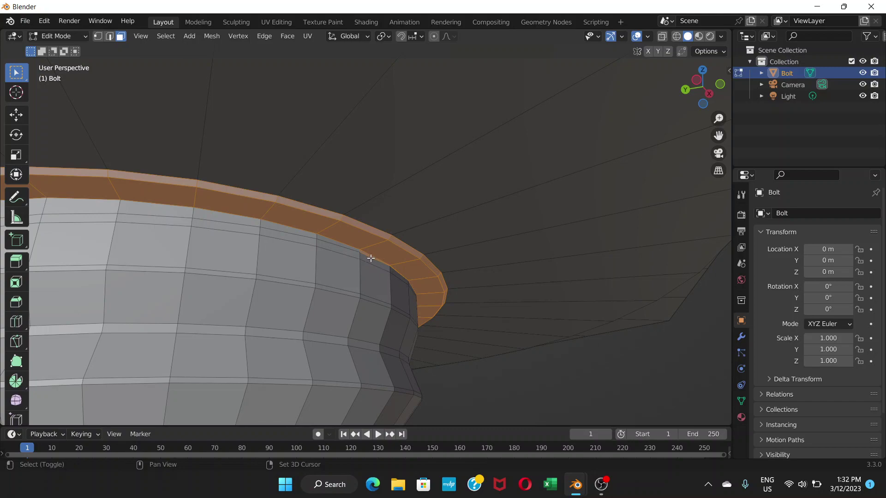
# Check the selected ring from all around the shaft and delete its faces to separate the head from the thread
pyautogui.moveTo(370, 256); pyautogui.dragTo(473, 335, button='middle')
pyautogui.moveTo(514, 357); pyautogui.dragTo(503, 291, button='middle')
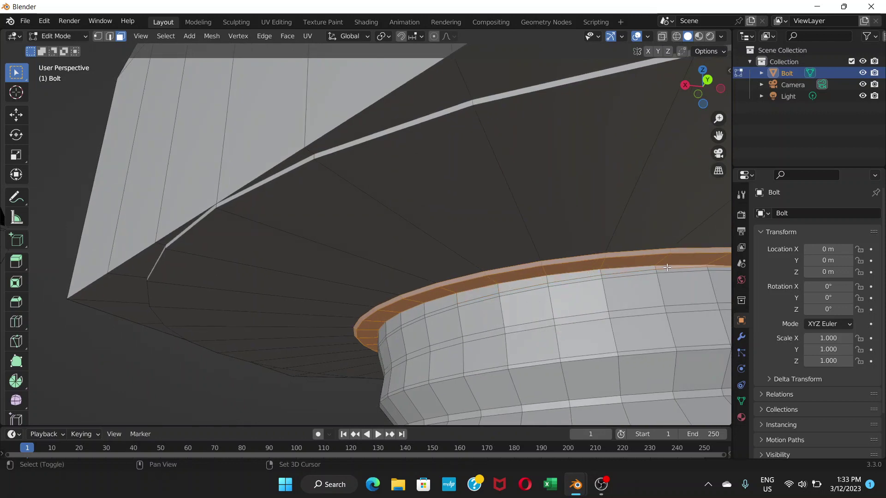
pyautogui.moveTo(641, 275); pyautogui.dragTo(613, 252, button='middle')
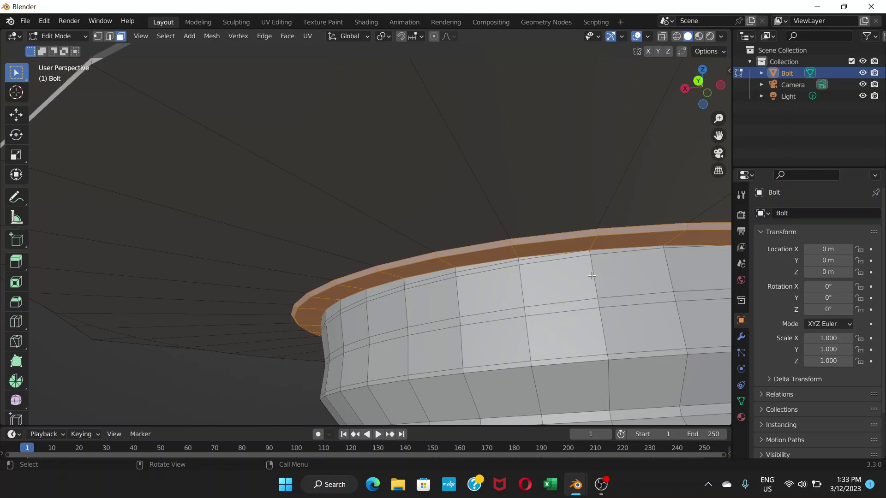
pyautogui.moveTo(607, 275); pyautogui.dragTo(408, 293, button='middle')
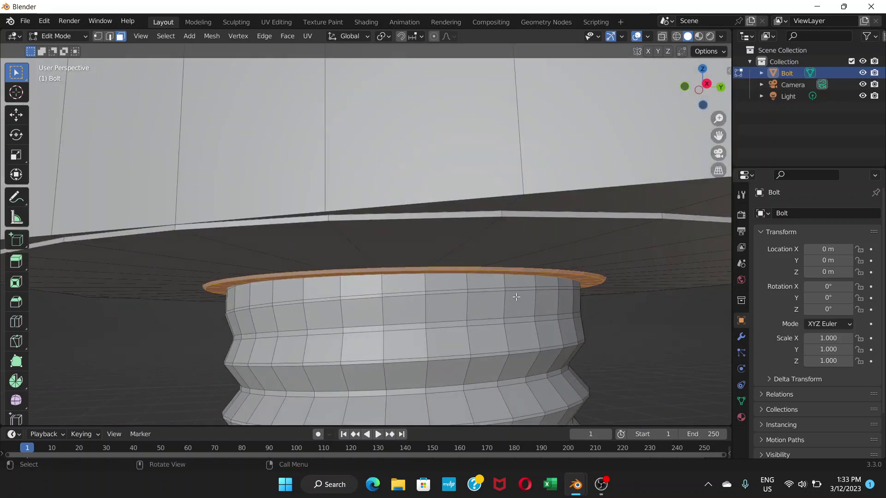
pyautogui.moveTo(516, 297); pyautogui.dragTo(390, 262, button='middle')
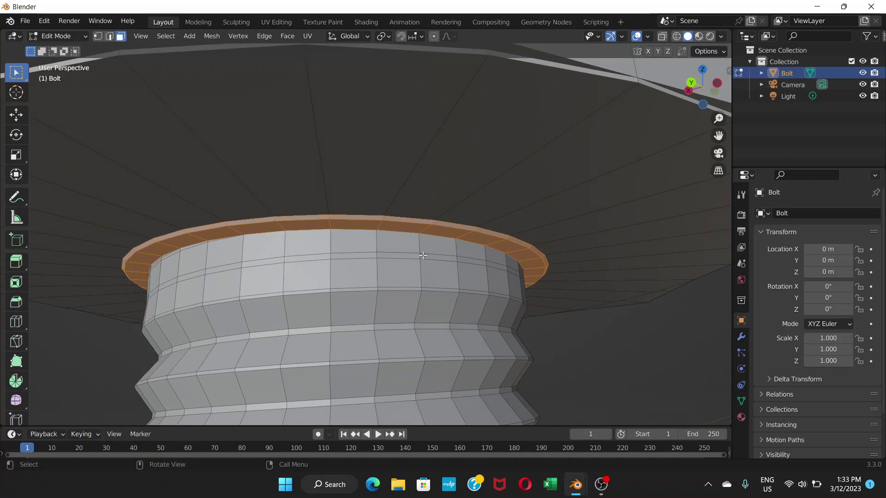
pyautogui.press('x')
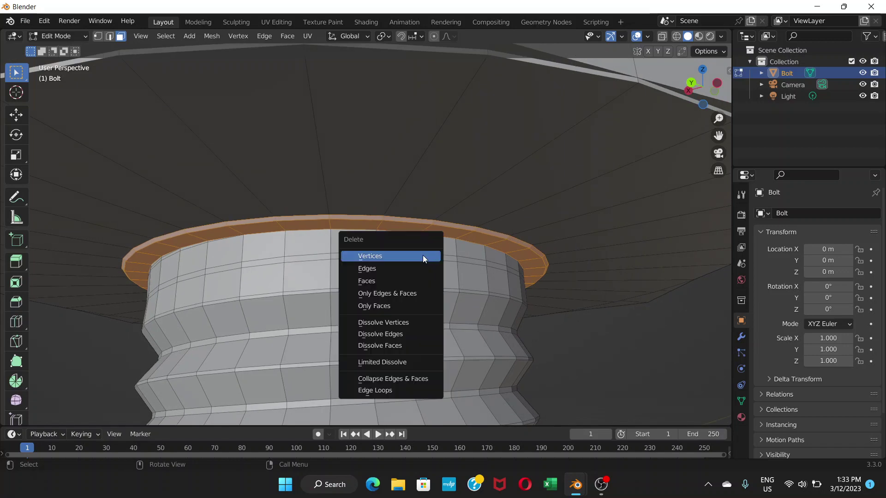
pyautogui.click(419, 281)
# Select the entire hex head from one underside face with Select Linked and delete it, keeping only the threaded shaft
pyautogui.moveTo(393, 266); pyautogui.dragTo(457, 205, button='middle')
pyautogui.scroll(-4, 405, 215)
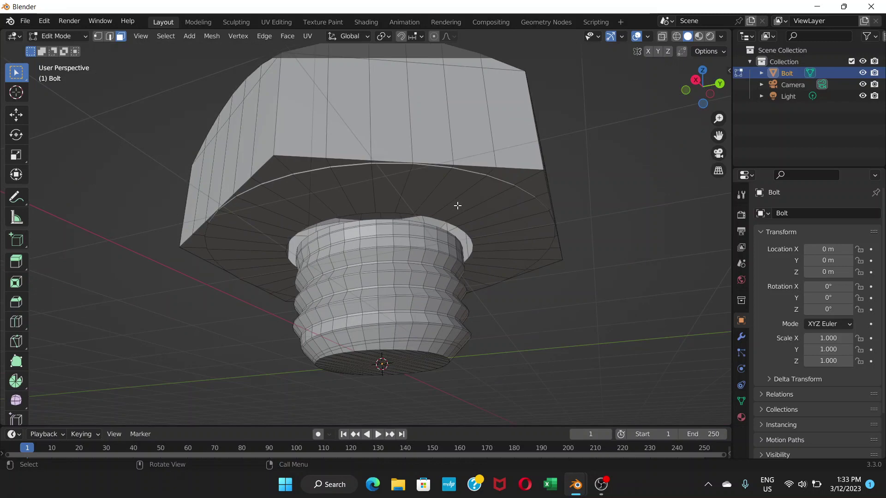
pyautogui.click(355, 183)
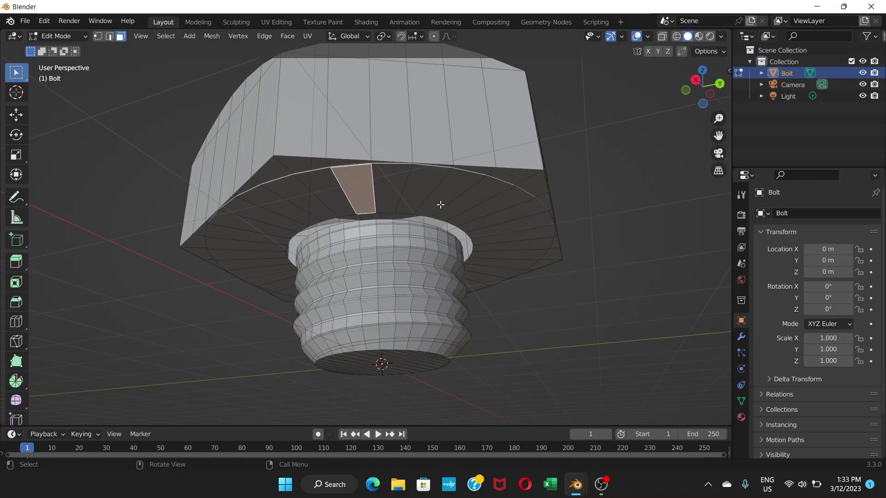
pyautogui.hotkey('ctrl', 'l')
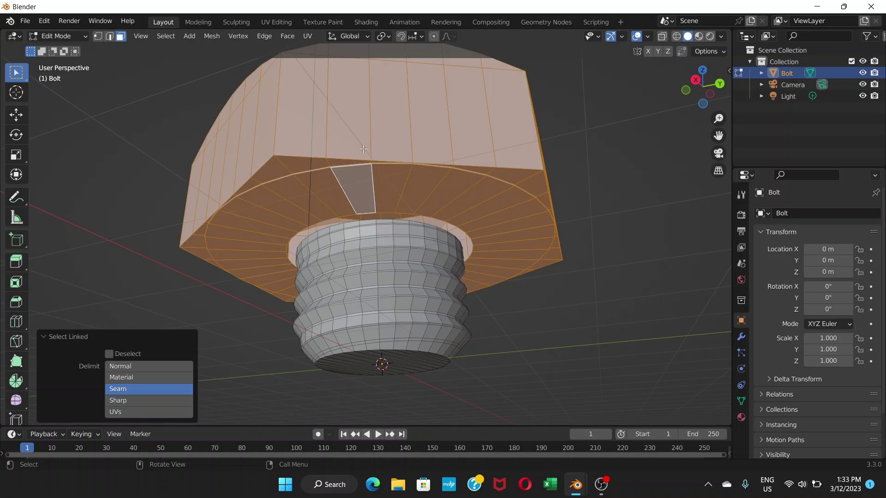
pyautogui.scroll(-5, 379, 141)
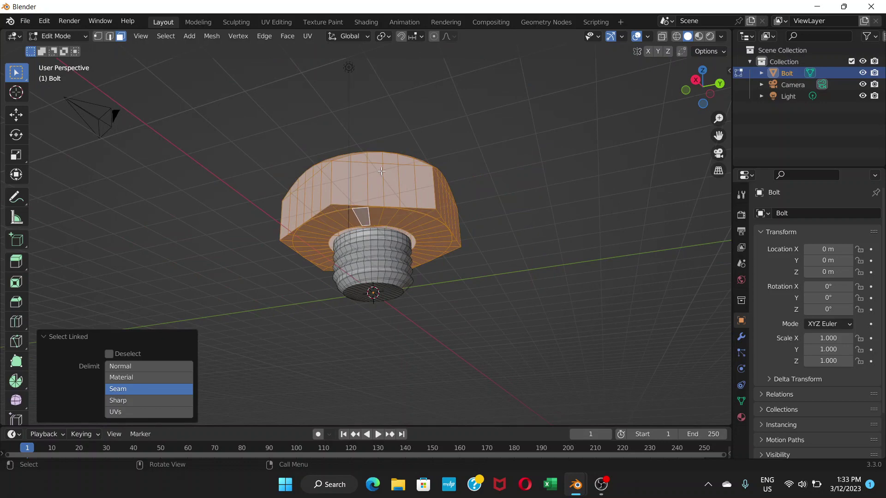
pyautogui.press('x')
pyautogui.click(381, 171)
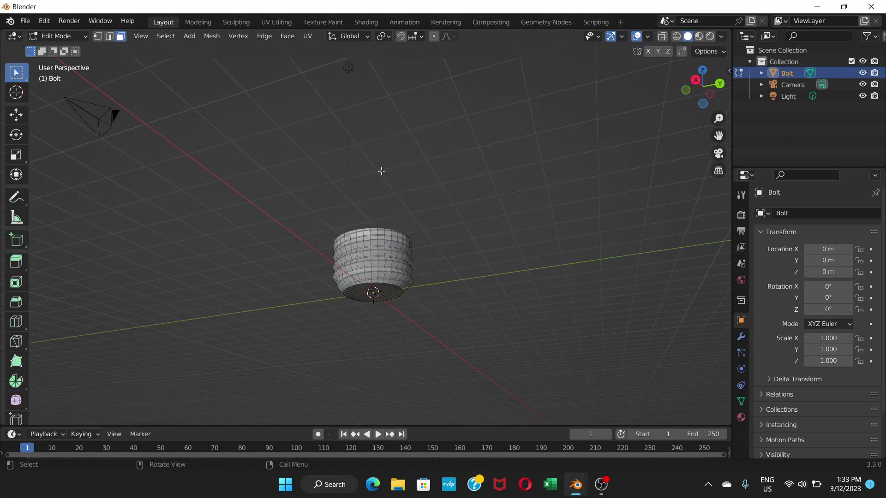
# Return to Object Mode and add a UV sphere at the world origin
pyautogui.moveTo(421, 213); pyautogui.dragTo(428, 283, button='middle')
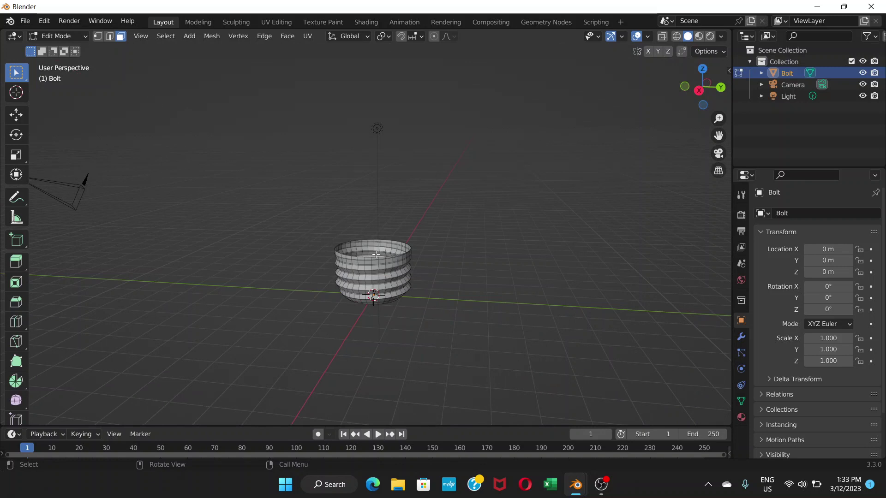
pyautogui.moveTo(377, 254); pyautogui.dragTo(357, 227, button='middle')
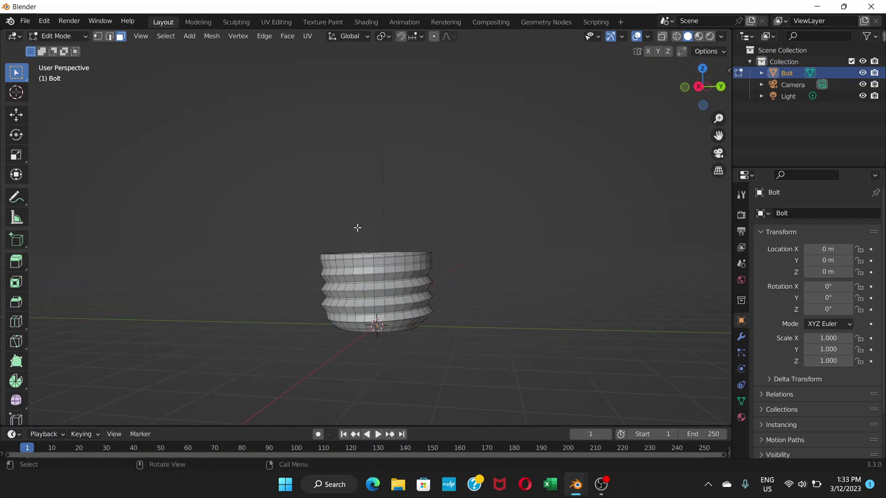
pyautogui.click(79, 36)
pyautogui.click(82, 49)
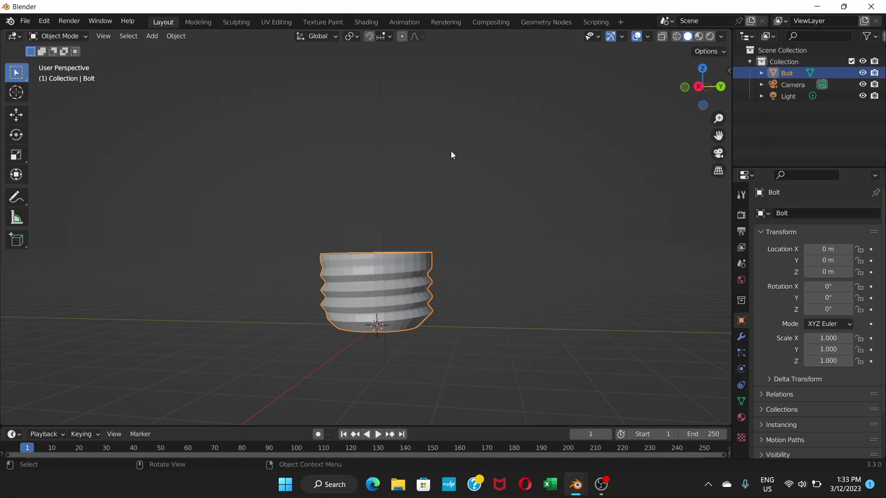
pyautogui.click(145, 37)
pyautogui.moveTo(169, 51)
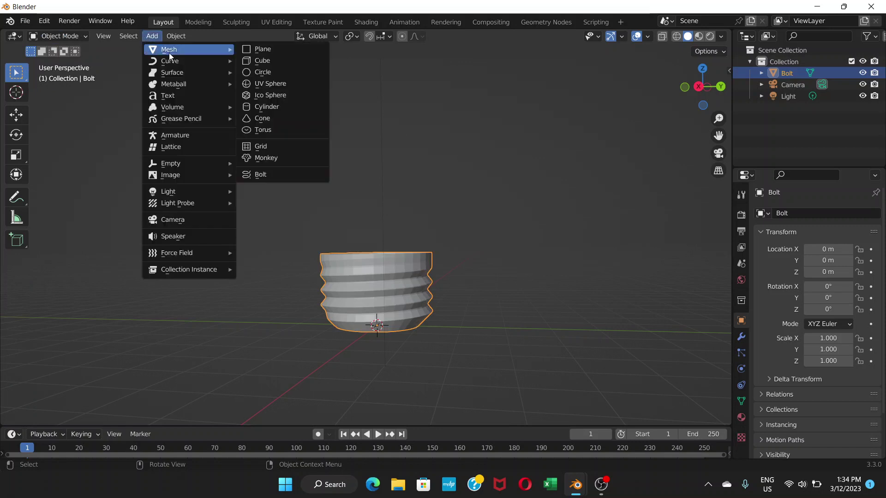
pyautogui.click(277, 84)
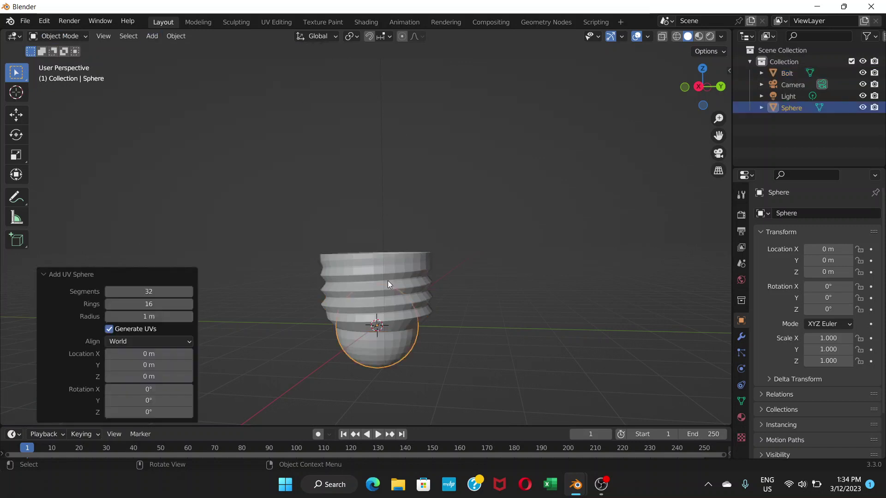
# Move the sphere up about 3.89 m along the Z axis, above the threaded shaft
pyautogui.press('g')
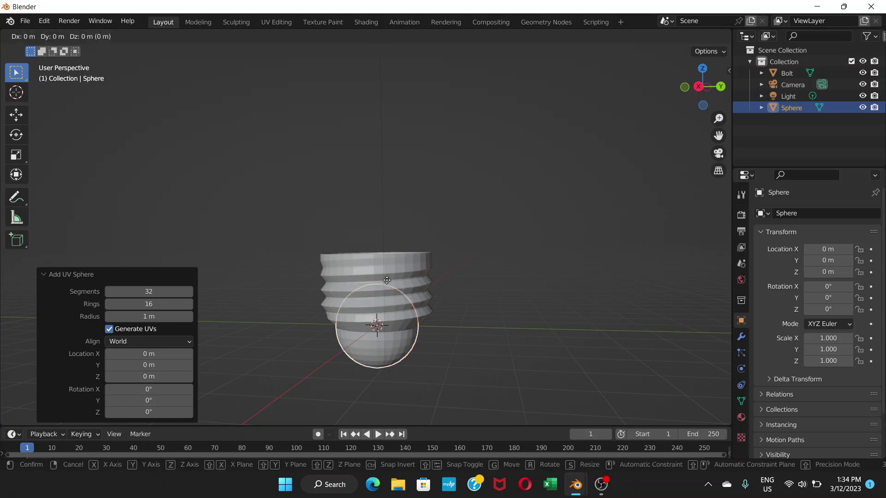
pyautogui.press('z')
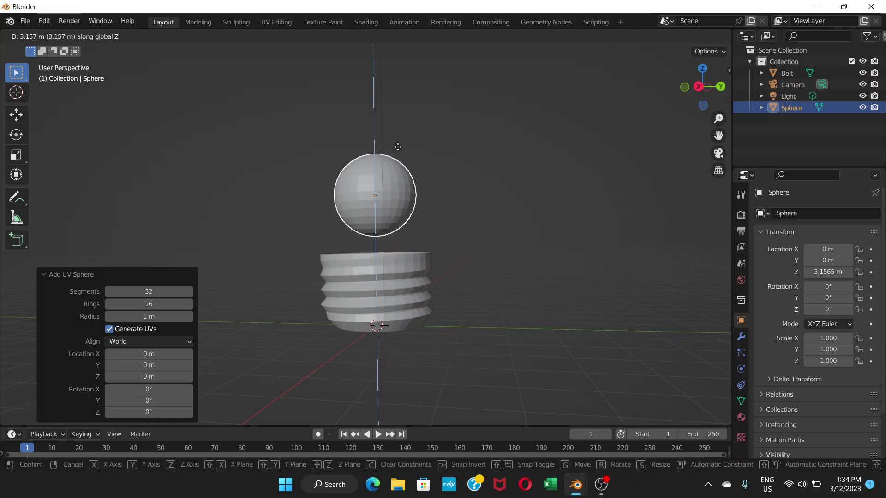
pyautogui.click(399, 123)
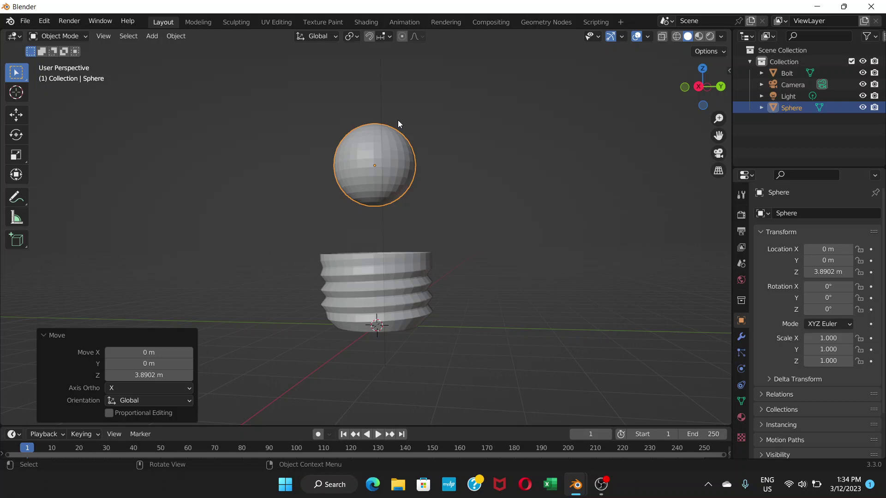
# Scale the sphere up uniformly to about 2.01 and raise it another 0.45 m or so along Z
pyautogui.press('s')
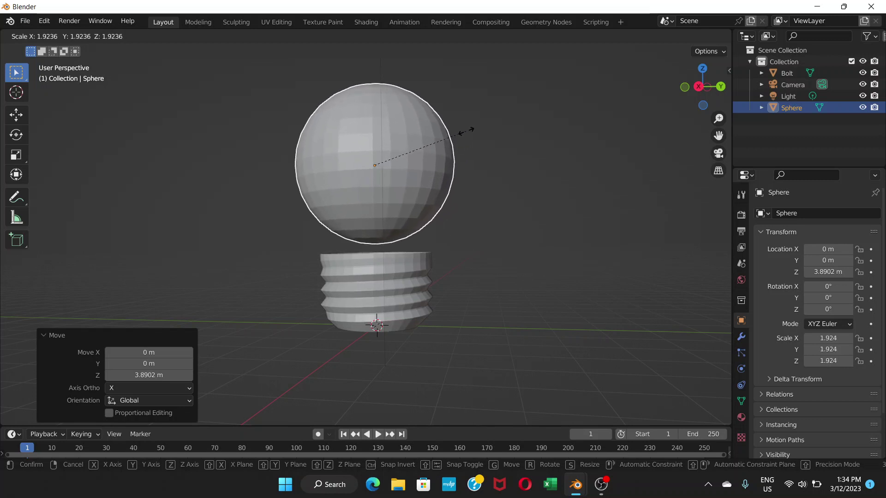
pyautogui.click(468, 131)
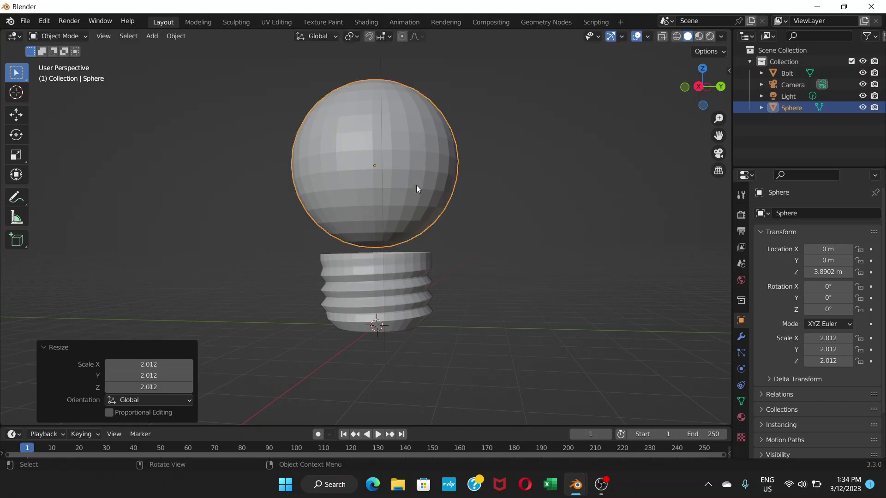
pyautogui.press('g')
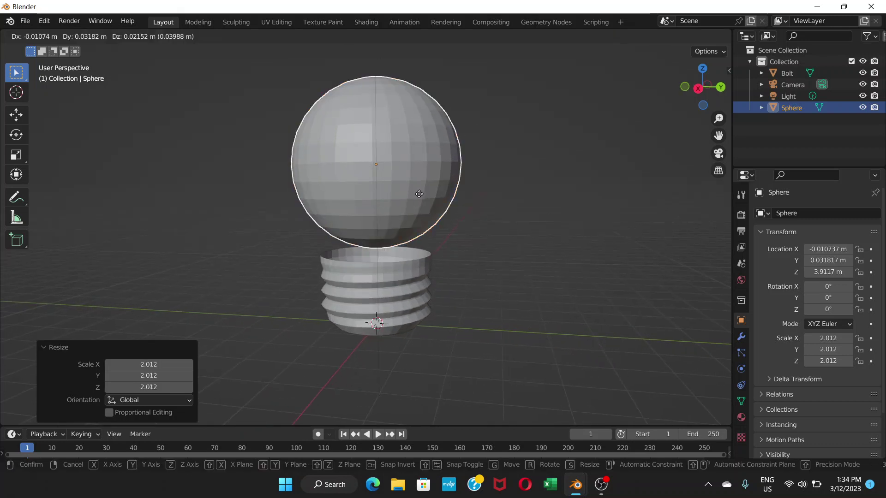
pyautogui.press('z')
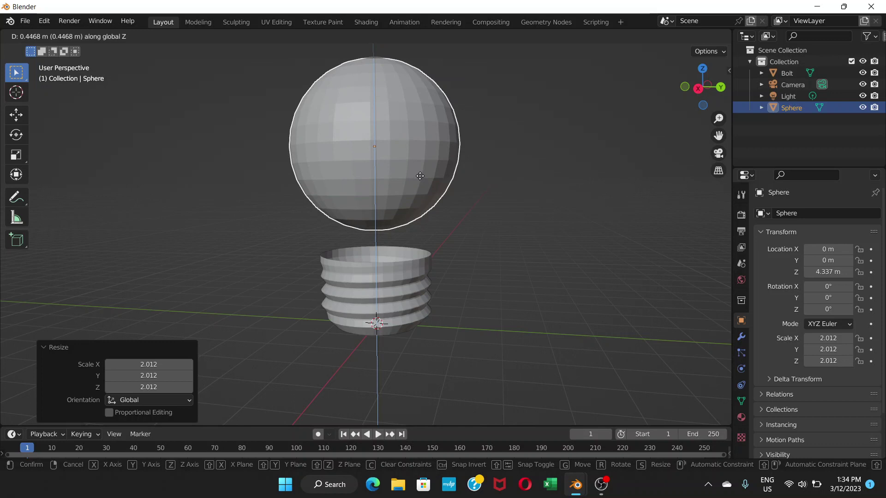
pyautogui.click(420, 176)
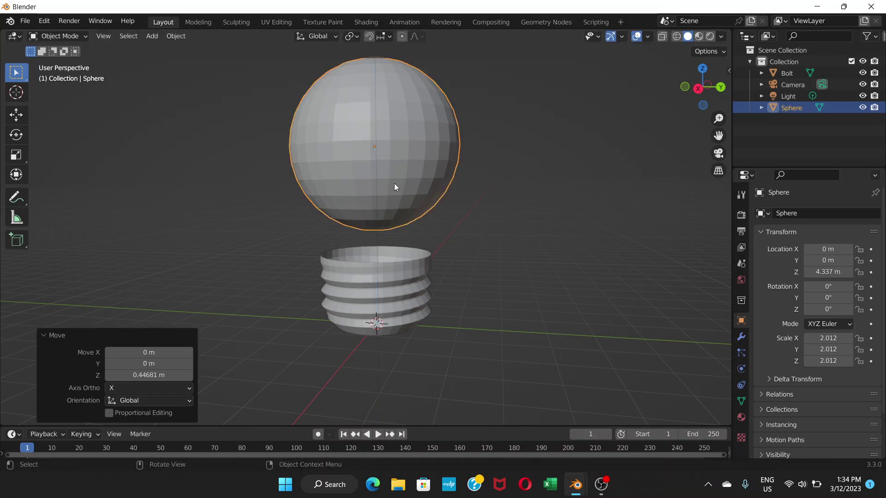
# Put the sphere into Edit Mode with X-ray turned on and show it in the front orthographic view
pyautogui.click(85, 36)
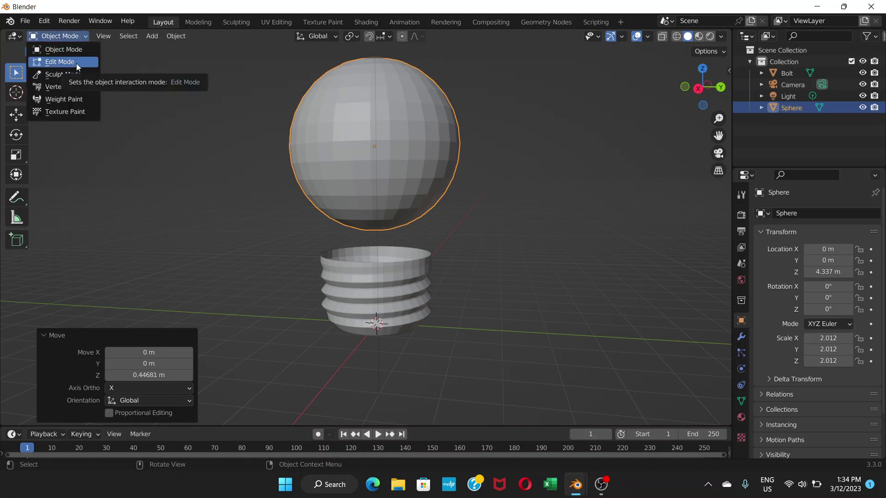
pyautogui.click(76, 62)
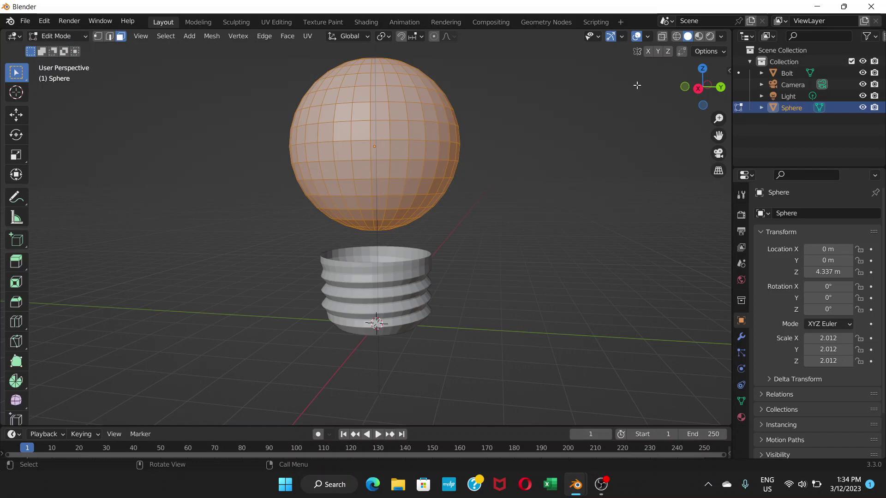
pyautogui.click(662, 38)
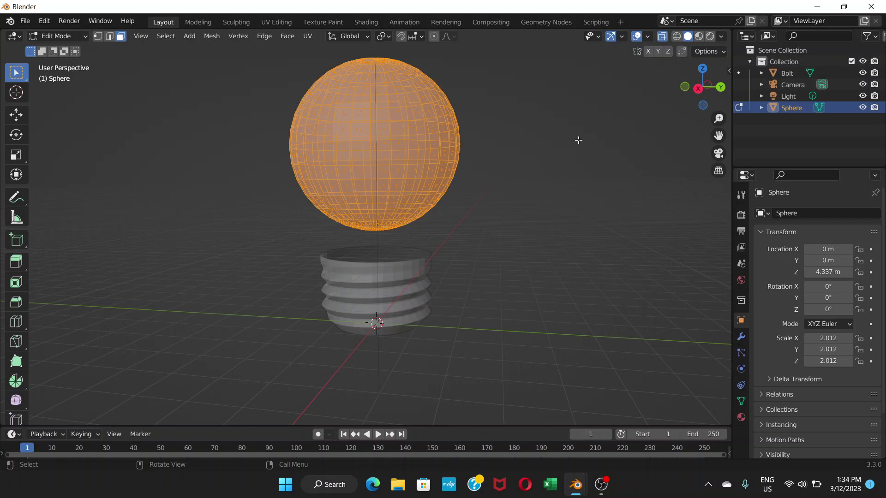
pyautogui.press('KP_1')
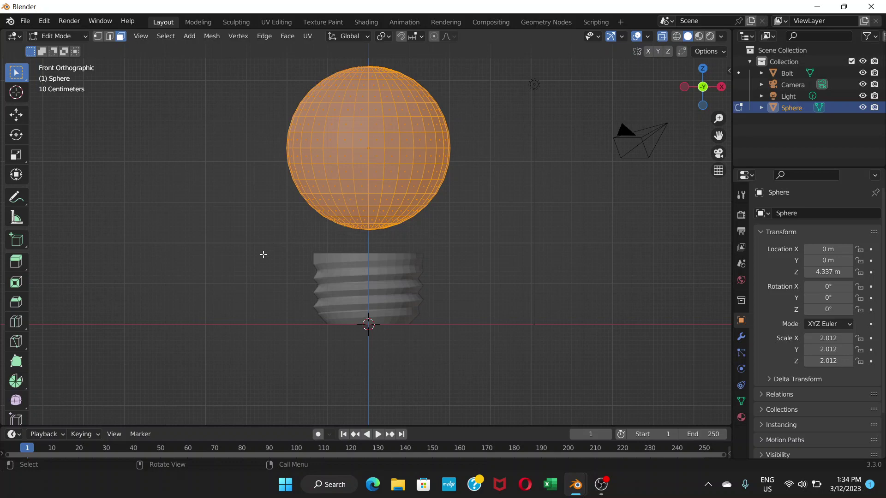
# Delete the vertices of the sphere's lower part, below the second ring under its equator
pyautogui.moveTo(262, 253); pyautogui.dragTo(202, 226)
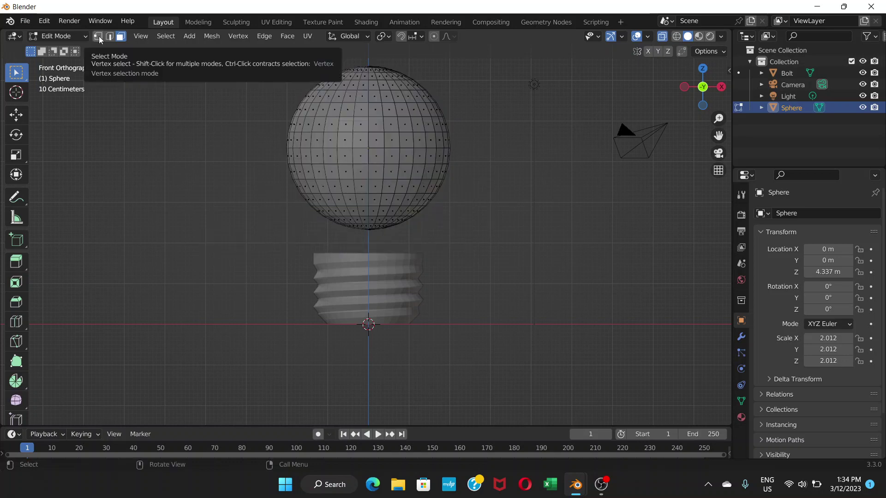
pyautogui.click(99, 37)
pyautogui.moveTo(268, 252); pyautogui.dragTo(499, 185)
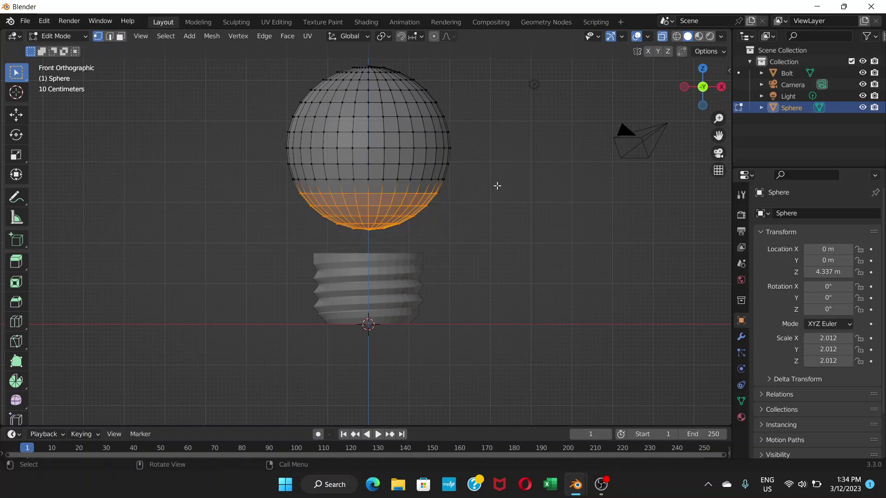
pyautogui.press('x')
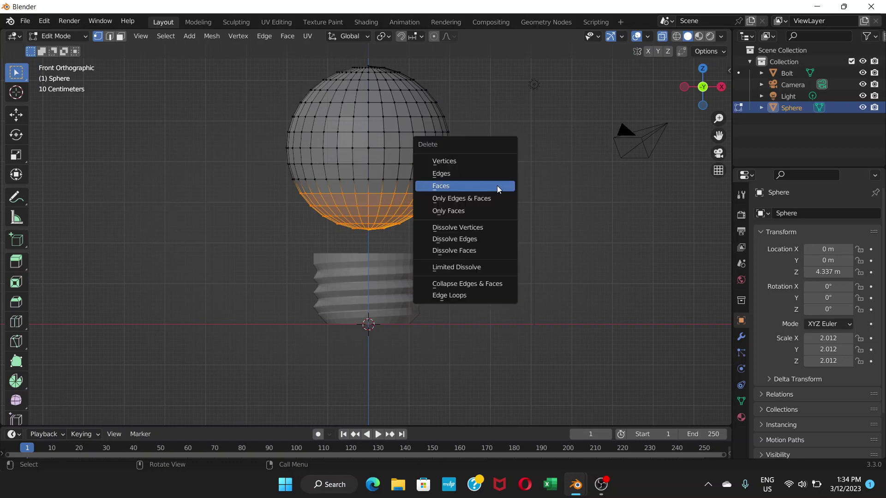
pyautogui.click(475, 161)
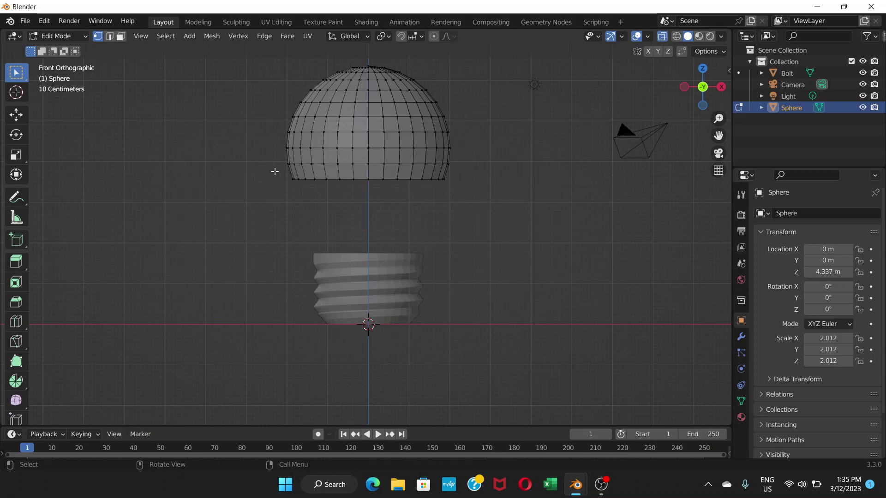
# Extrude the sphere's open bottom ring about 1.81 m down along Z to the top of the threaded shaft
pyautogui.moveTo(265, 174); pyautogui.dragTo(503, 202)
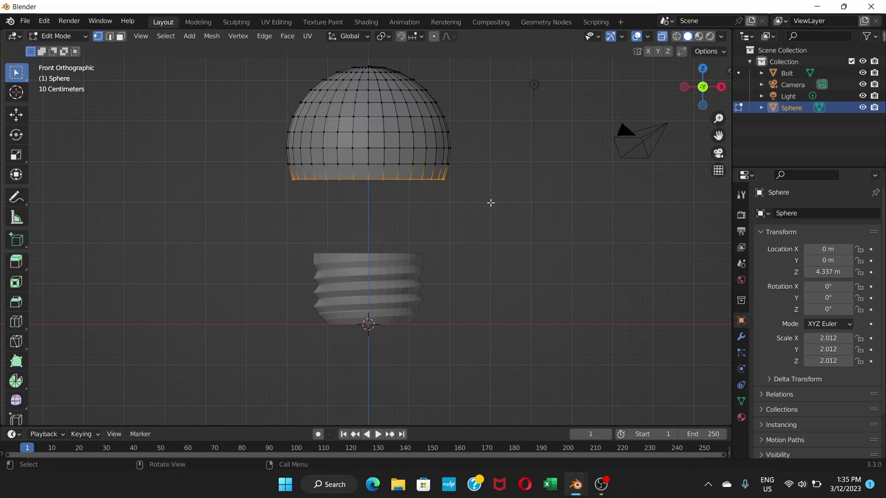
pyautogui.press('e')
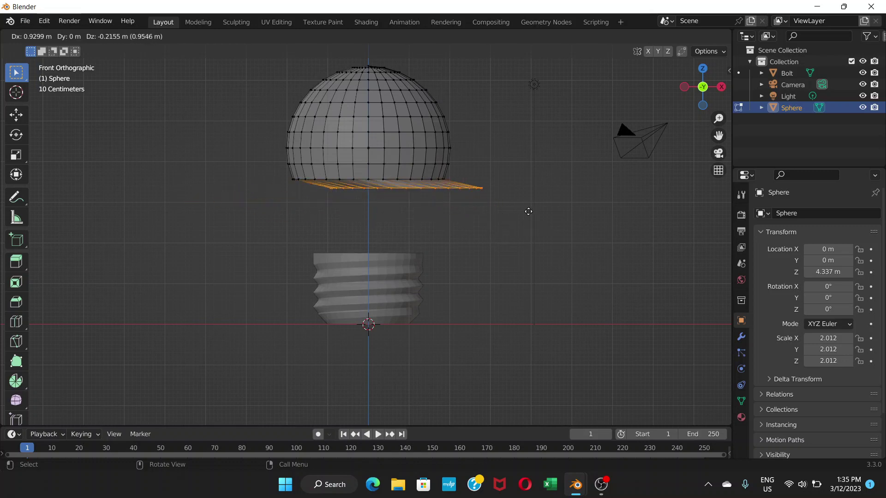
pyautogui.press('z')
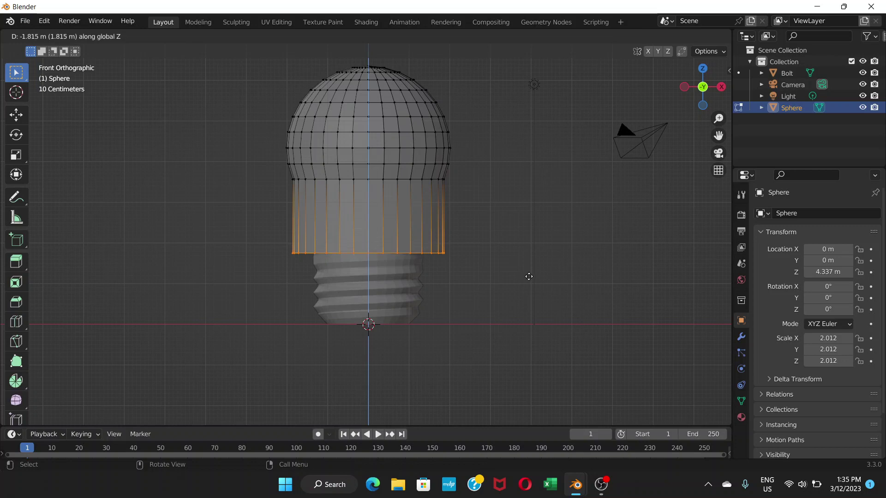
pyautogui.click(528, 276)
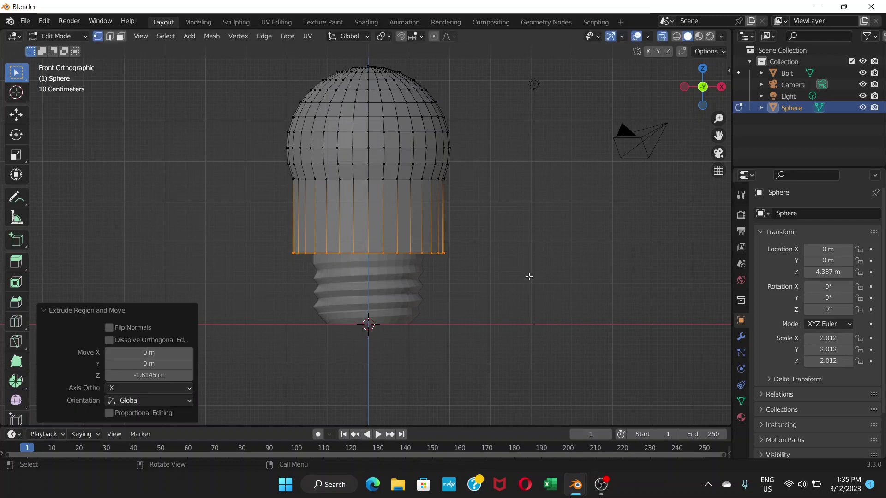
# Narrow the extruded bottom ring to the shaft's width and scale a new loop cut across the neck to about 0.954
pyautogui.press('s')
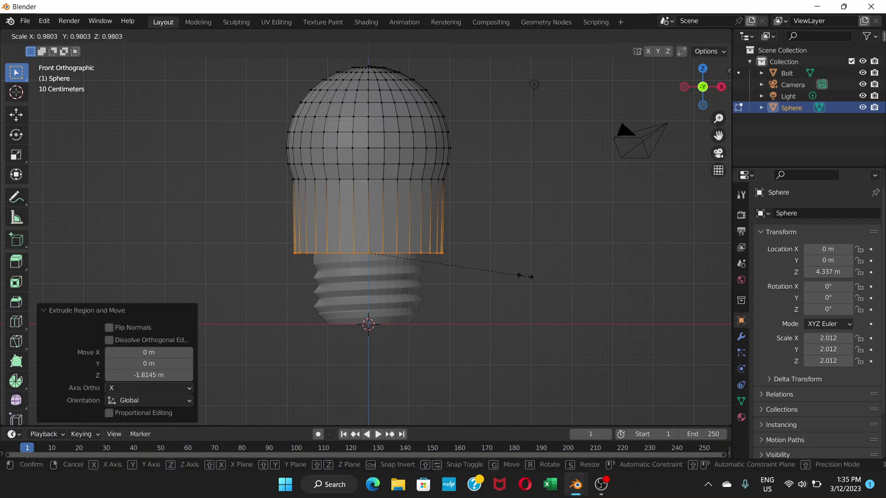
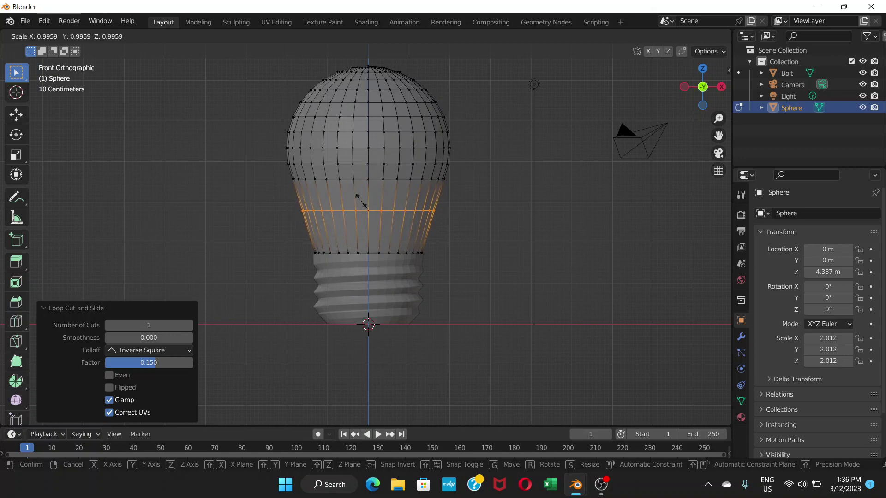
pyautogui.click(361, 204)
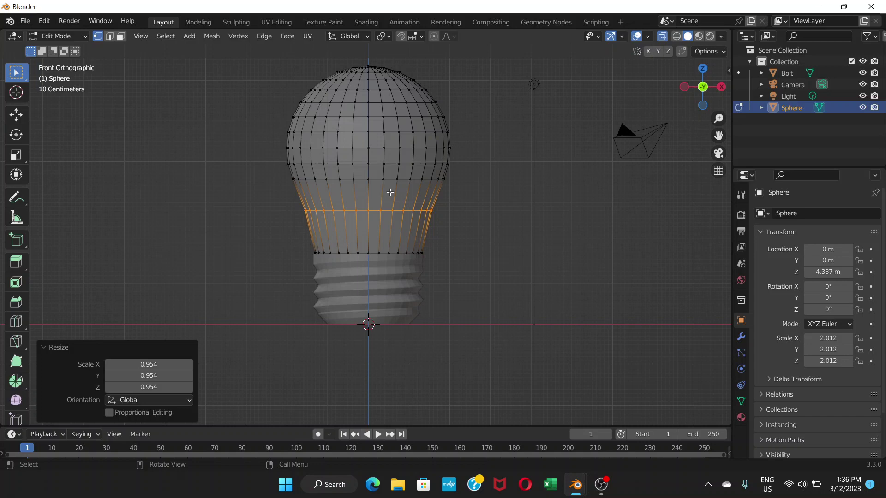
# Raise the neck loop about 0.25 m along Z and scale it up by about 1.058
pyautogui.press('g')
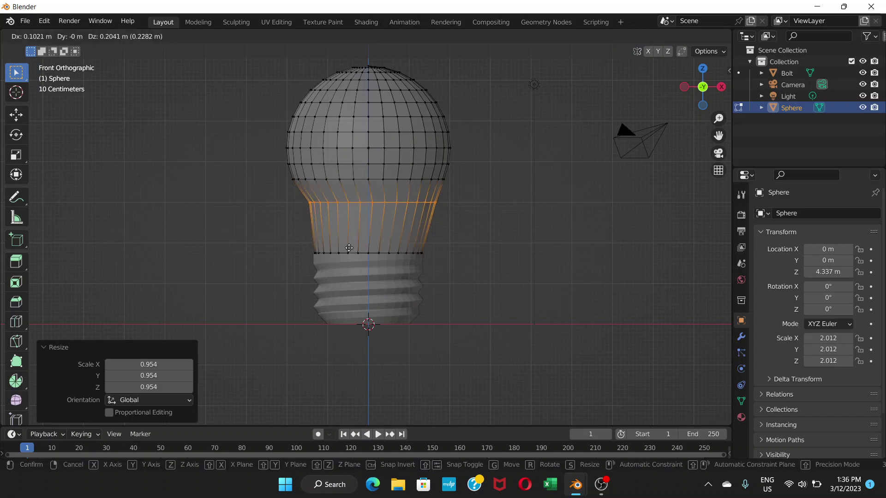
pyautogui.press('z')
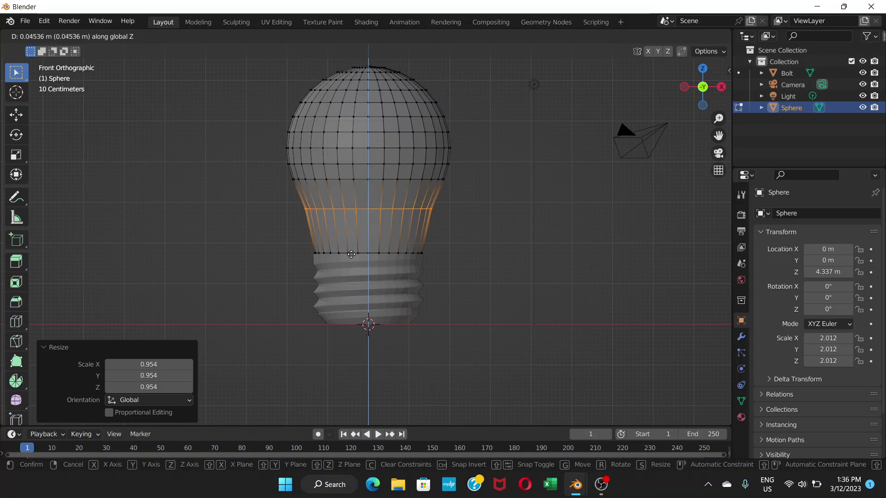
pyautogui.click(354, 246)
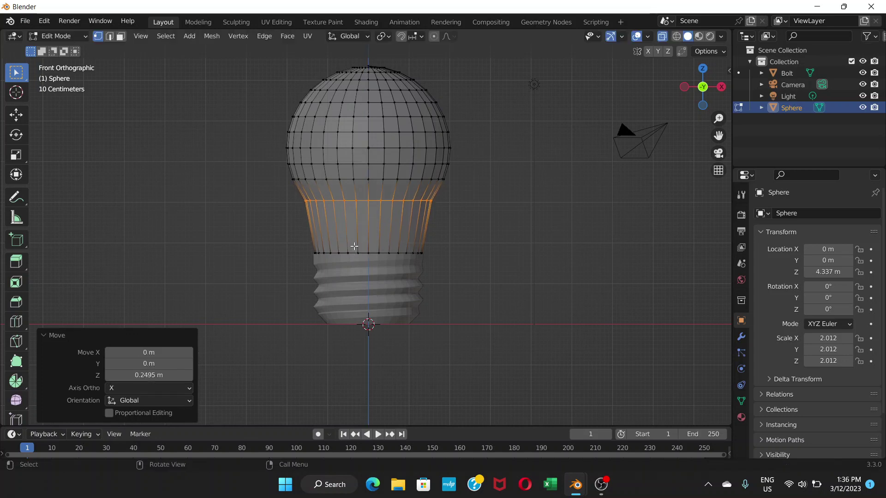
pyautogui.press('g')
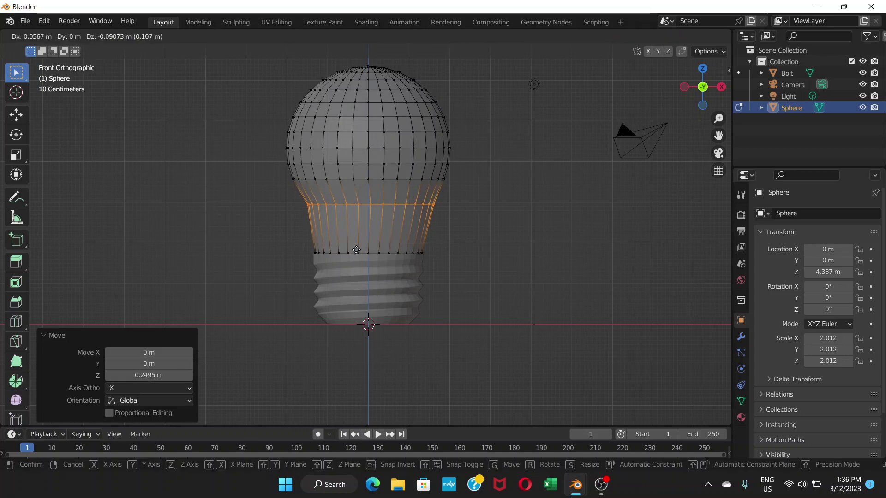
pyautogui.press('Escape')
pyautogui.press('s')
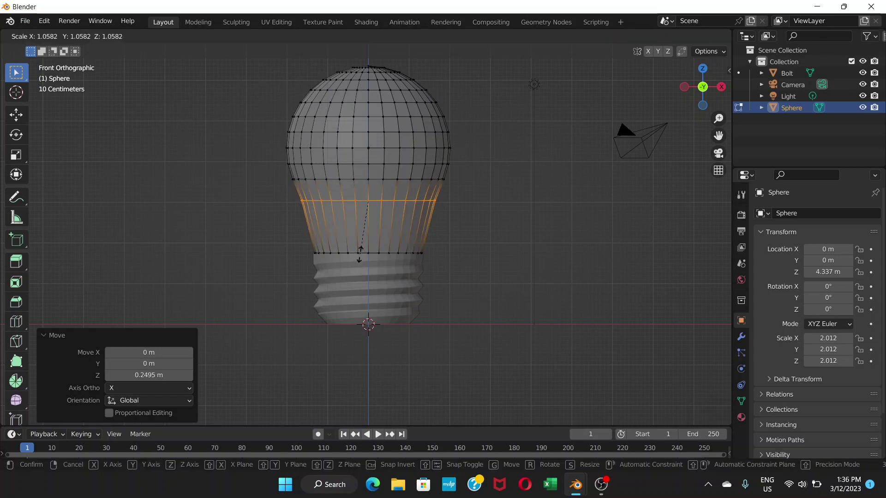
pyautogui.click(360, 254)
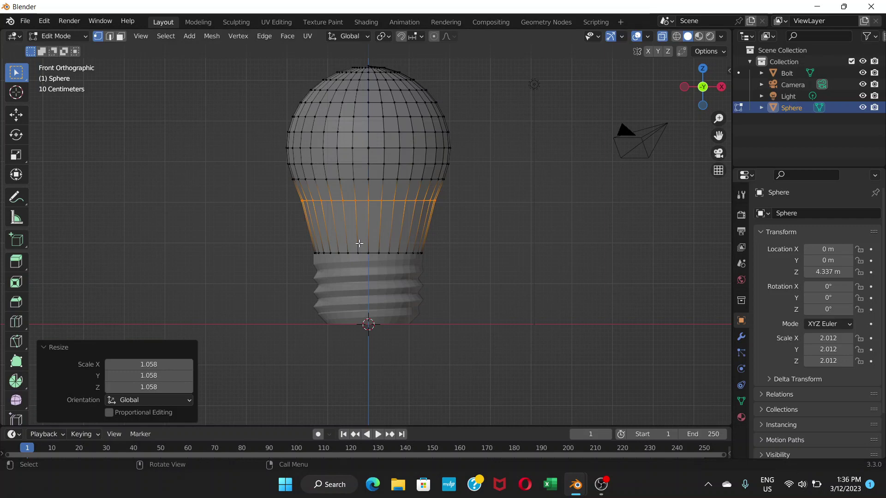
# Add one loop cut between the neck loop and the bottom ring, slid by about 0.035, and scale it to about 0.961
pyautogui.hotkey('ctrl', 'r')
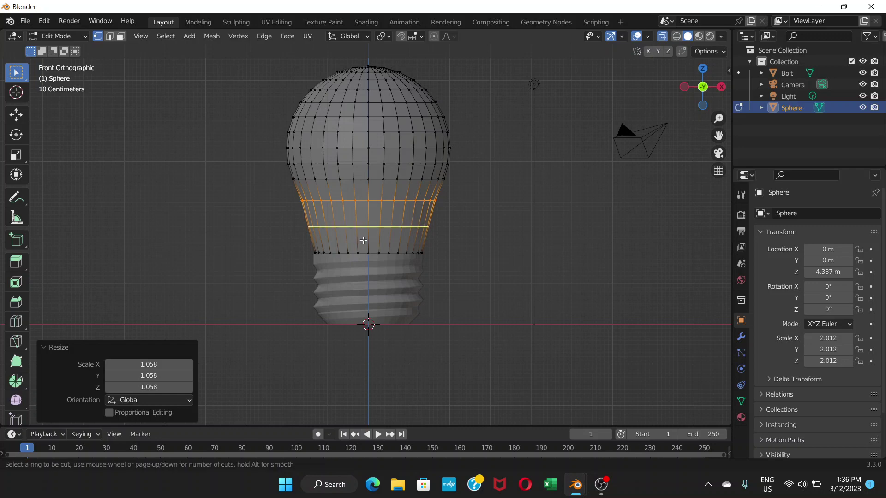
pyautogui.click(363, 238)
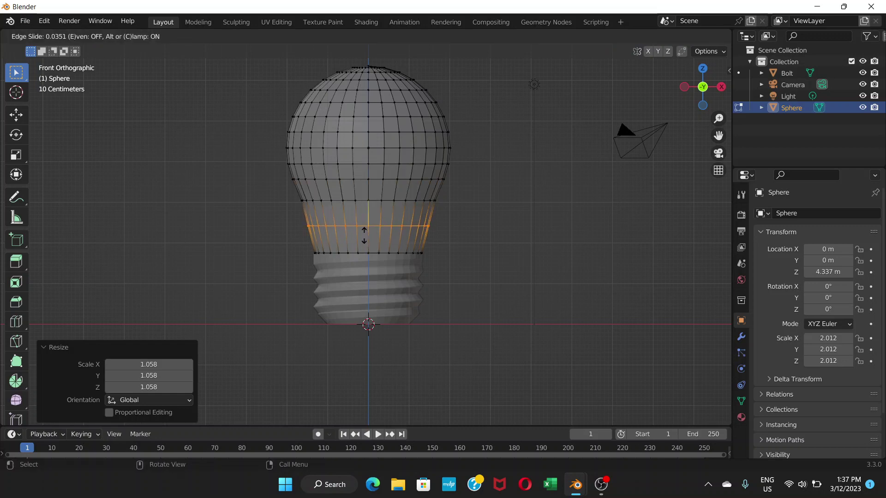
pyautogui.click(364, 235)
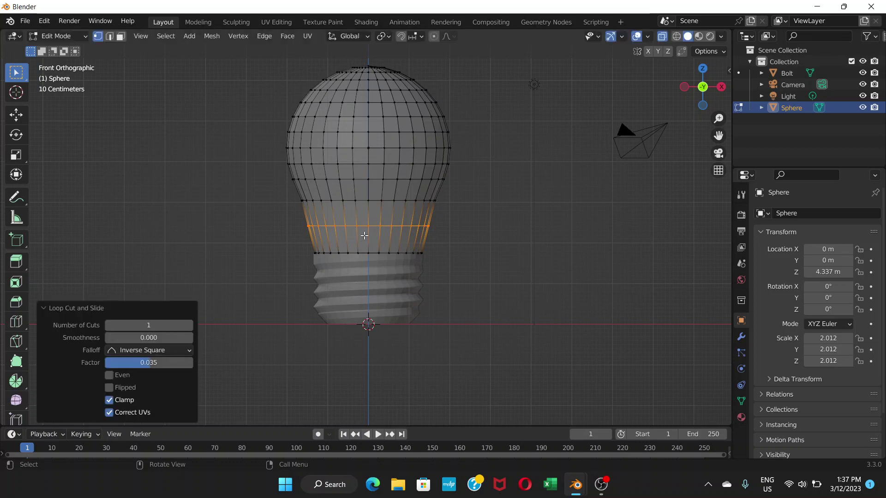
pyautogui.press('s')
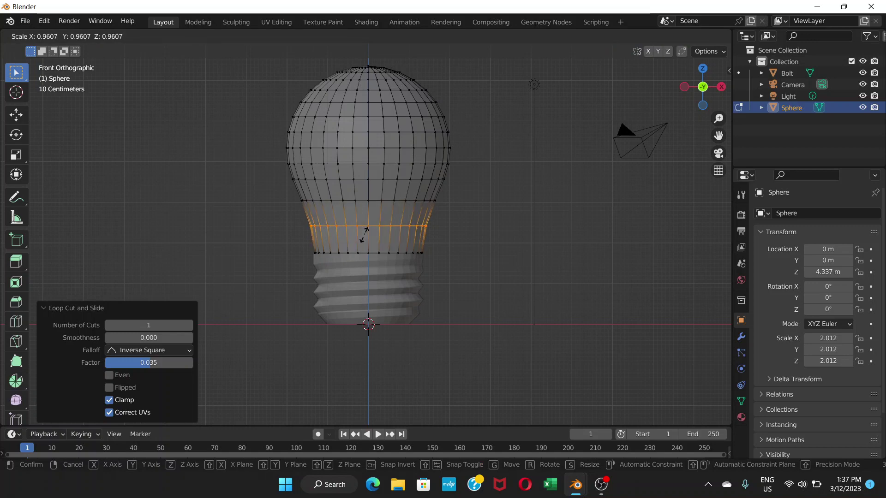
pyautogui.click(364, 233)
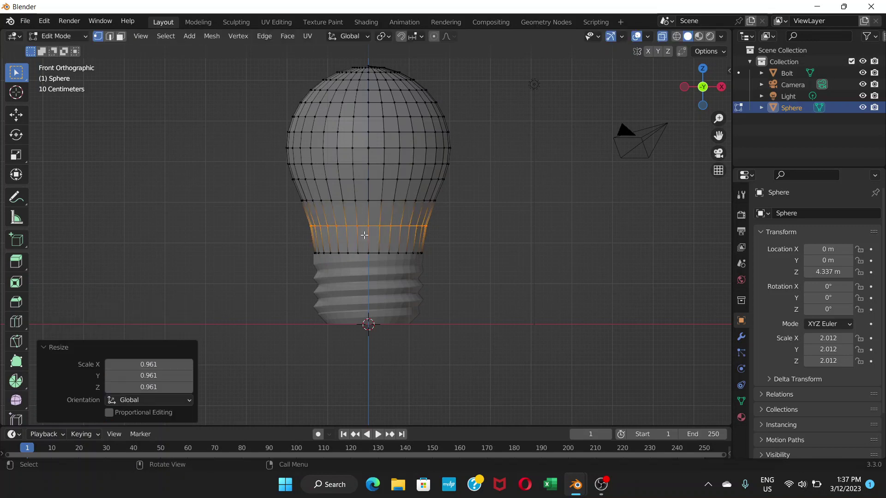
# Return to Object Mode, turn off X-ray and examine the joint between the glass and the threaded shaft
pyautogui.click(81, 39)
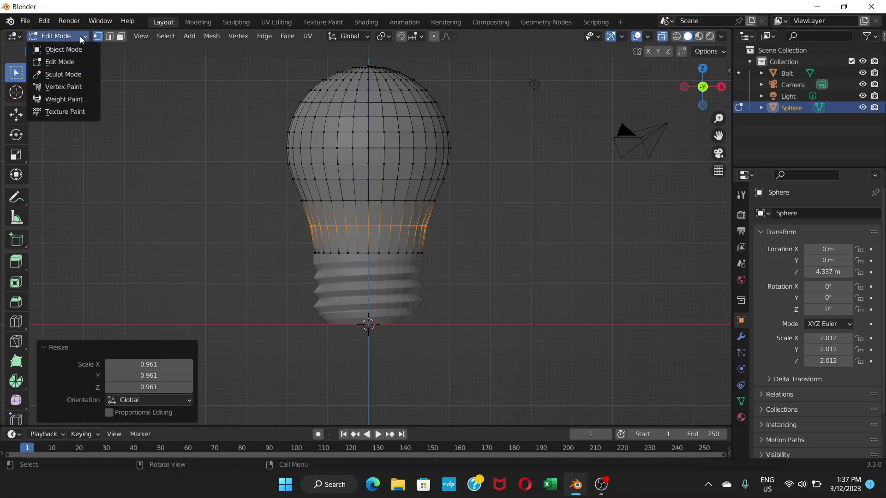
pyautogui.click(75, 49)
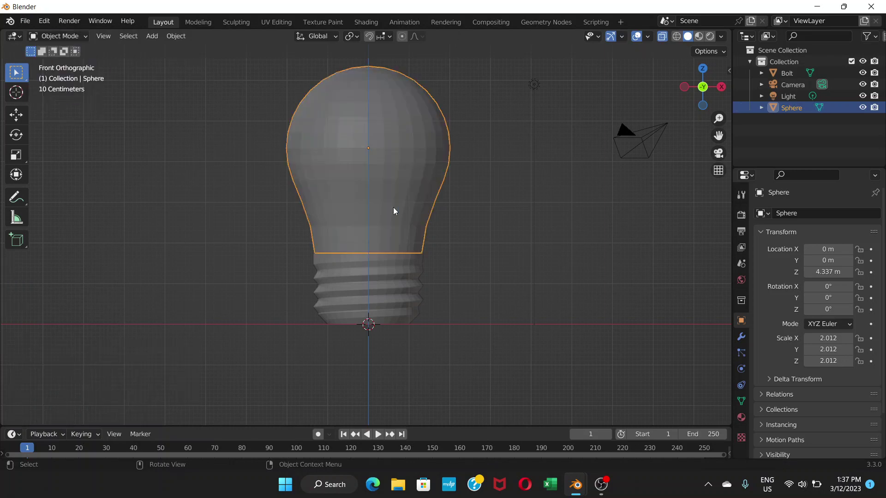
pyautogui.scroll(-3, 394, 211)
pyautogui.scroll(3, 395, 211)
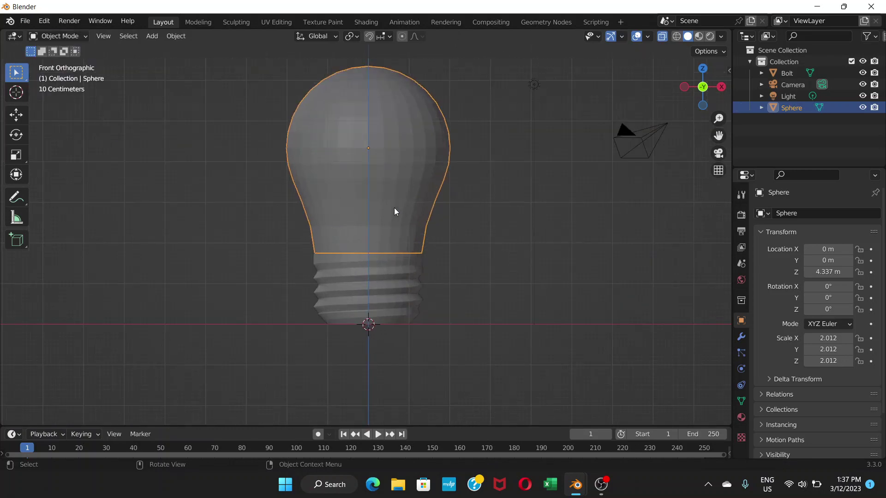
pyautogui.click(447, 226)
pyautogui.moveTo(439, 227); pyautogui.dragTo(395, 274, button='middle')
pyautogui.scroll(3, 399, 249)
pyautogui.scroll(1, 400, 249)
pyautogui.scroll(1, 400, 249)
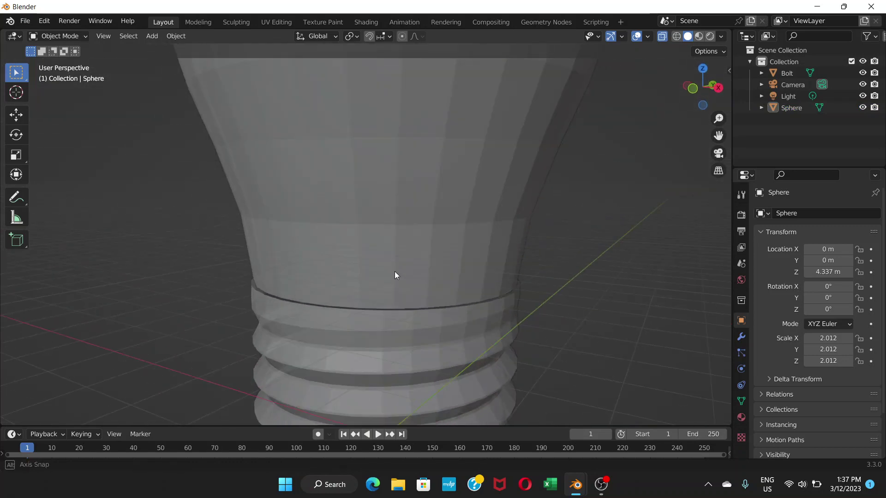
pyautogui.click(662, 37)
pyautogui.moveTo(402, 256); pyautogui.dragTo(422, 299, button='middle')
pyautogui.scroll(5, 310, 338)
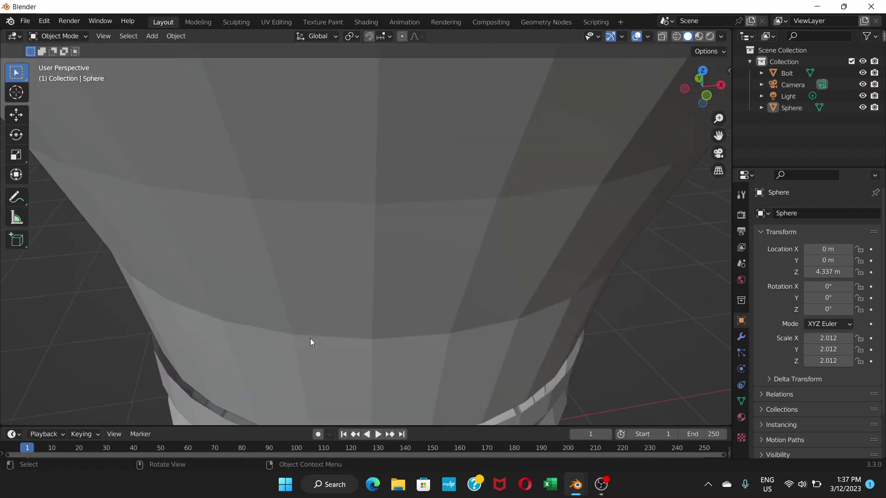
pyautogui.scroll(-2, 315, 332)
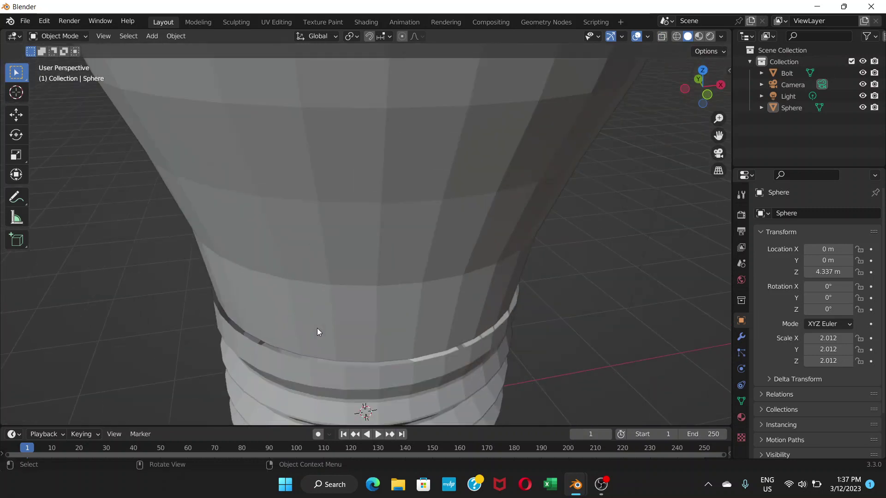
# Scale the glass up uniformly by about 1.005 to fit the shaft's rim
pyautogui.click(357, 321)
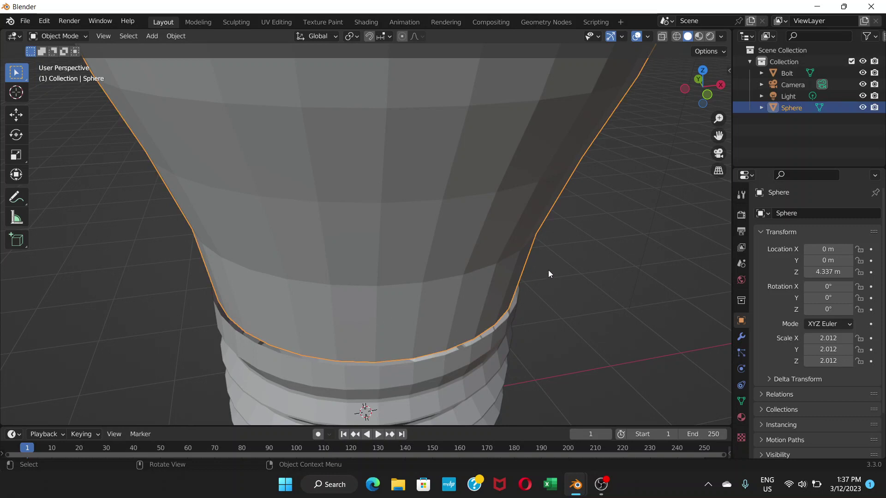
pyautogui.press('s')
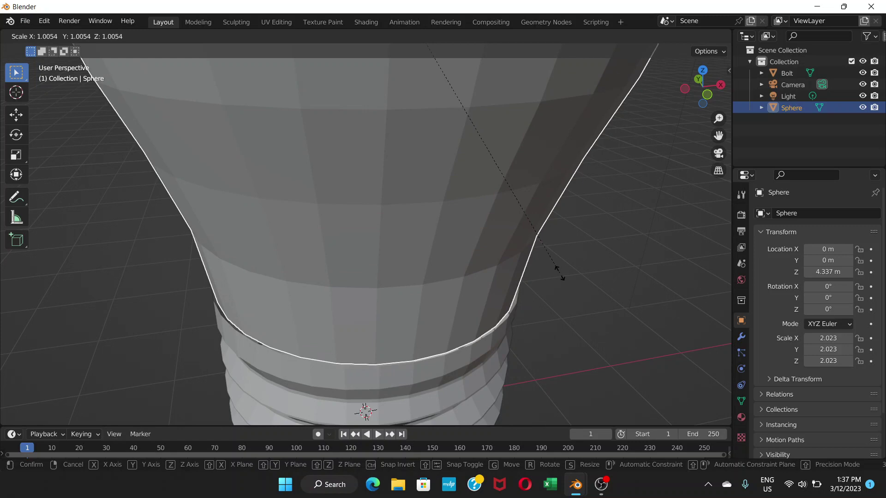
pyautogui.click(559, 273)
pyautogui.moveTo(537, 286); pyautogui.dragTo(504, 229, button='middle')
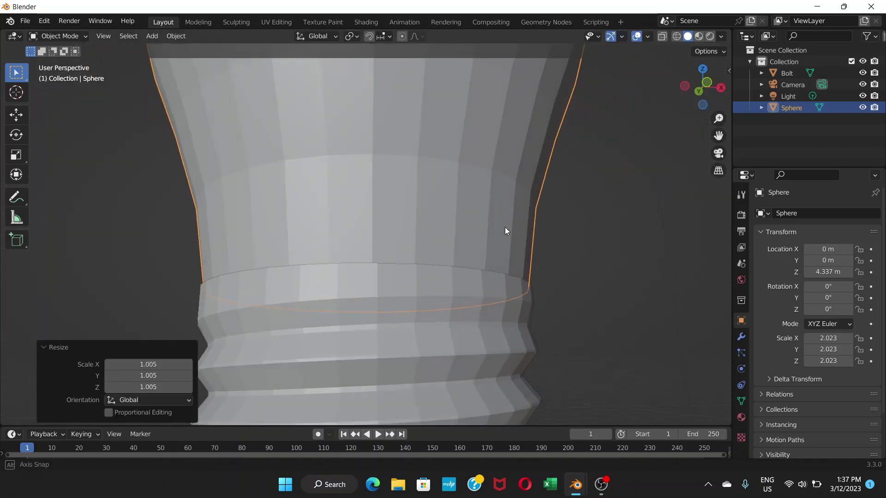
# Lower the glass about 0.023 m along Z in the front view, check the joint with the shaft and keep the glass selected
pyautogui.press('KP_1')
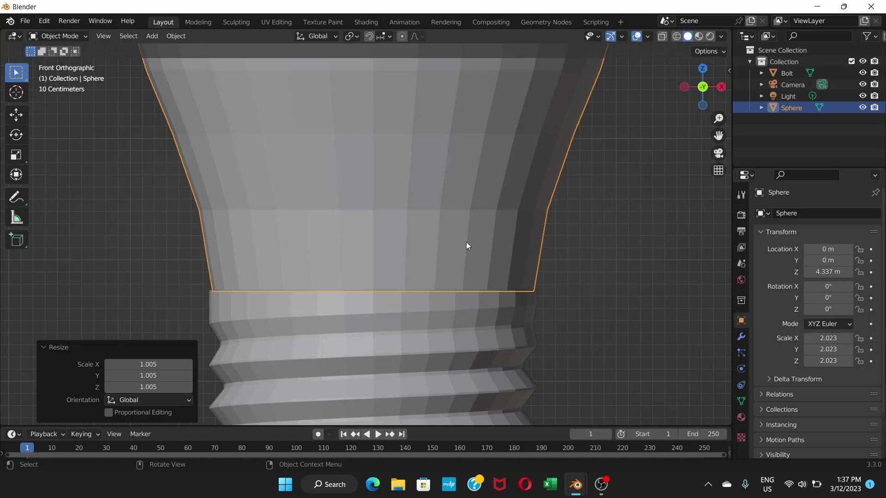
pyautogui.press('g')
pyautogui.press('z')
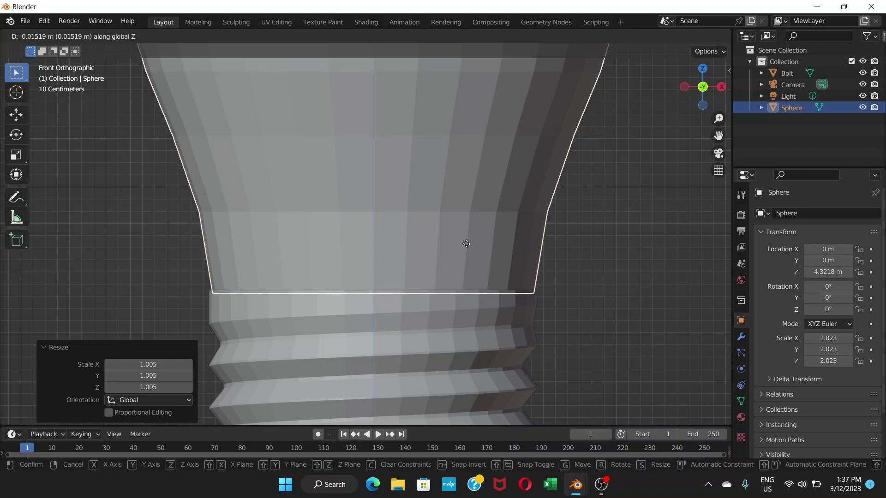
pyautogui.click(468, 244)
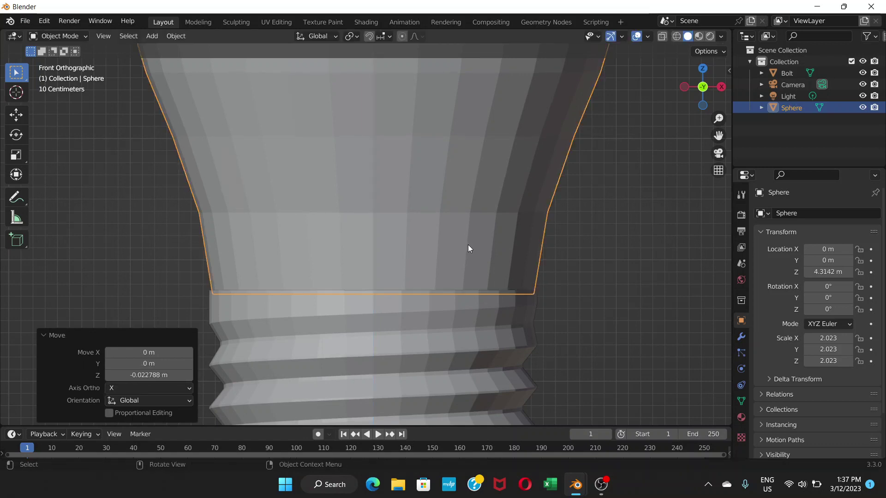
pyautogui.moveTo(528, 254); pyautogui.dragTo(465, 303, button='middle')
pyautogui.hotkey('alt', 'a')
pyautogui.moveTo(409, 298); pyautogui.dragTo(375, 255, button='middle')
pyautogui.click(374, 256)
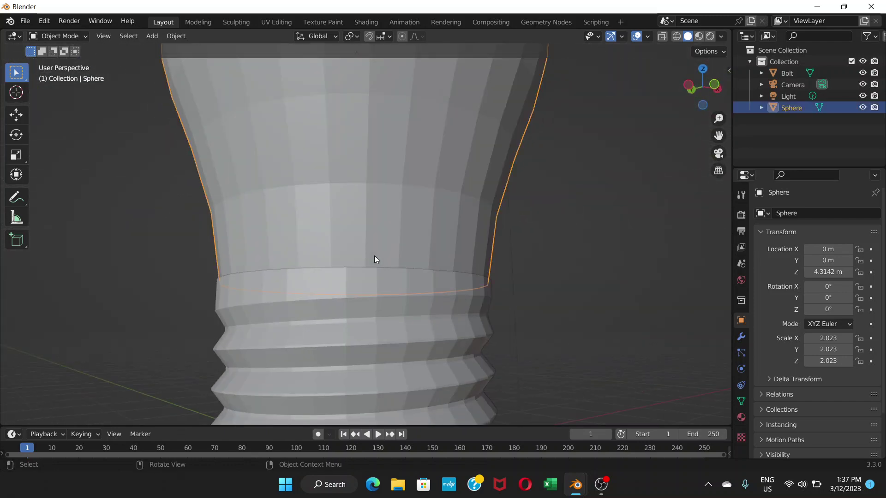
# Lower the glass about 0.072 m along Z onto the threaded shaft and check the joint from other angles
pyautogui.press('g')
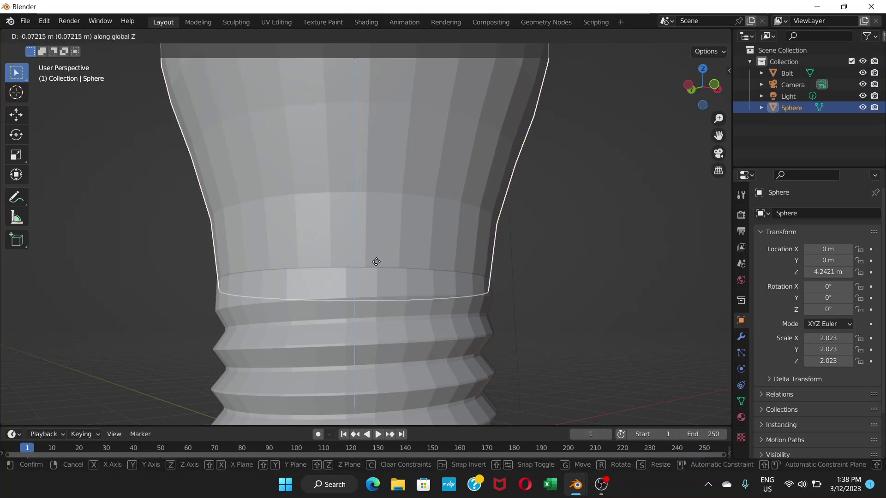
pyautogui.click(376, 265)
pyautogui.moveTo(533, 265); pyautogui.dragTo(396, 295, button='middle')
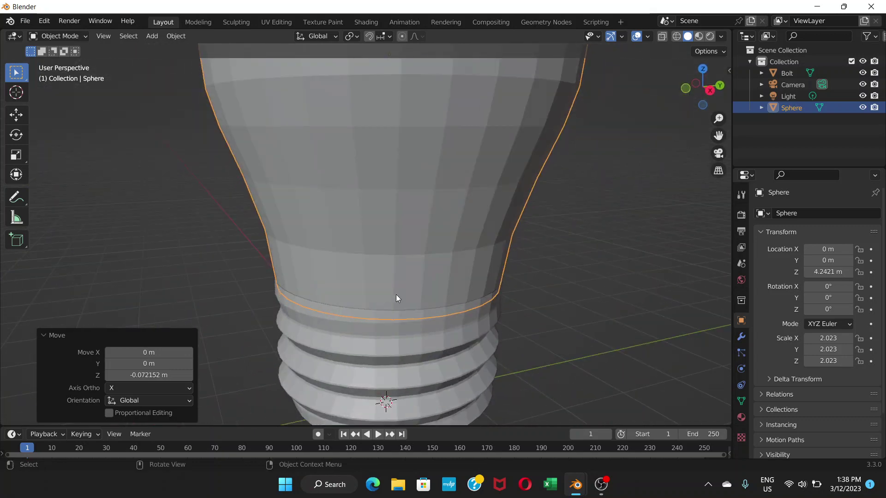
pyautogui.scroll(-2, 395, 295)
pyautogui.scroll(-3, 396, 295)
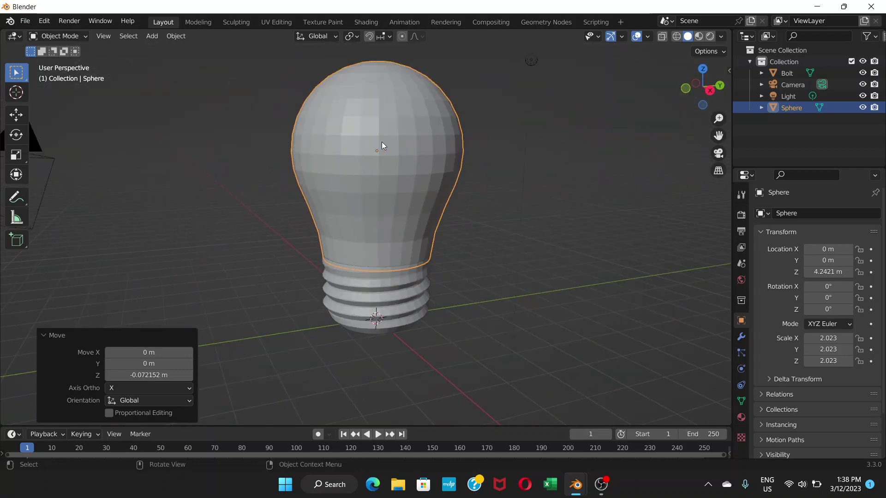
# Apply Shade Smooth to both the glass and the threaded shaft, then clear the selection and inspect the whole bulb
pyautogui.rightClick(386, 128)
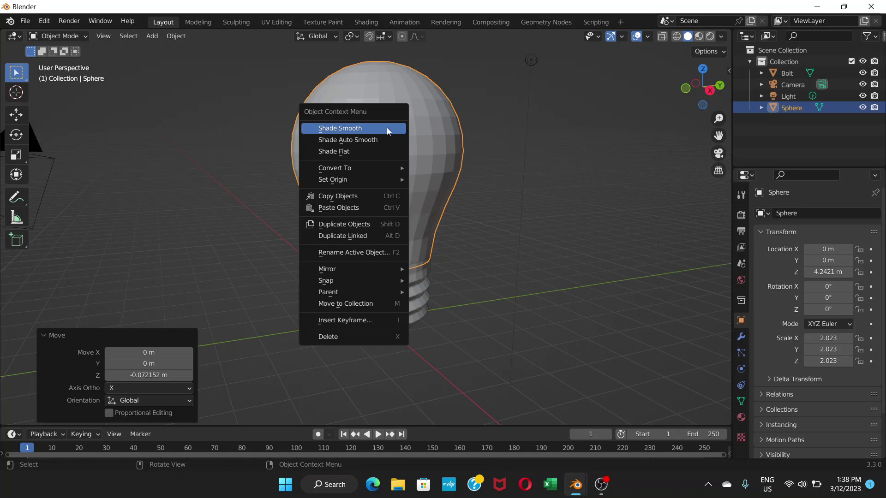
pyautogui.click(387, 128)
pyautogui.click(401, 293)
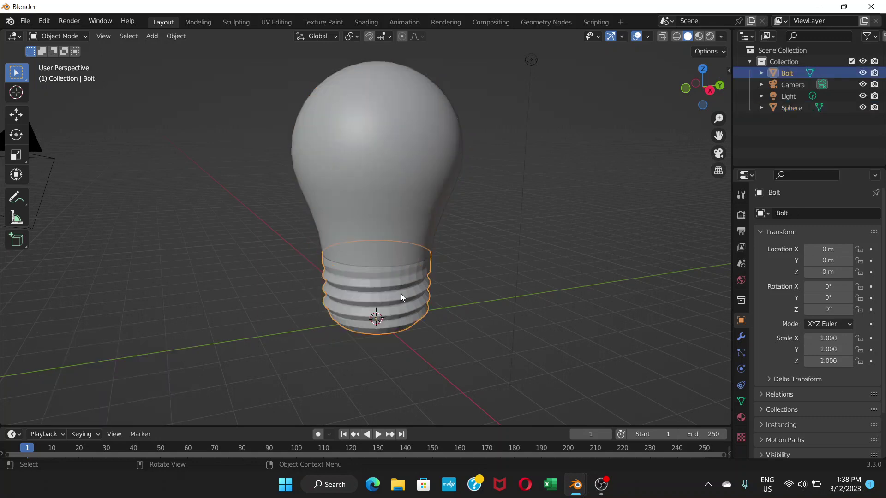
pyautogui.rightClick(400, 292)
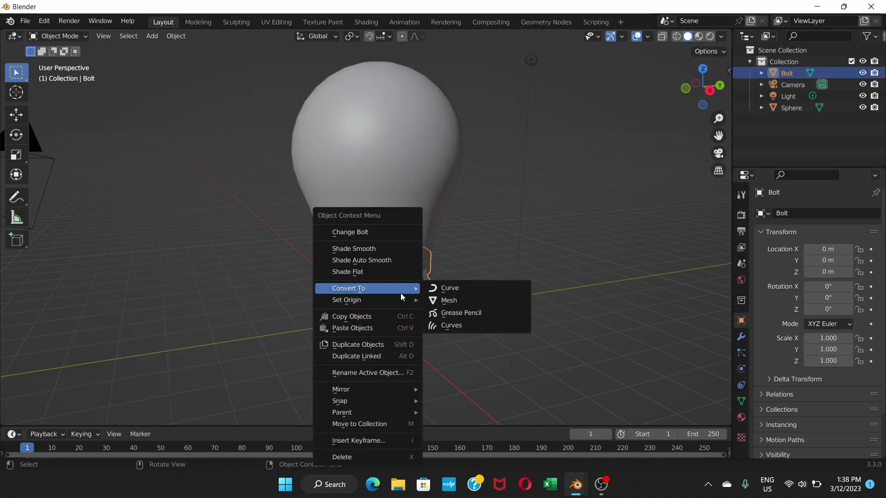
pyautogui.click(390, 250)
pyautogui.click(492, 245)
pyautogui.moveTo(492, 245); pyautogui.dragTo(392, 220, button='middle')
pyautogui.scroll(2, 391, 231)
pyautogui.scroll(-4, 394, 231)
pyautogui.scroll(-2, 393, 231)
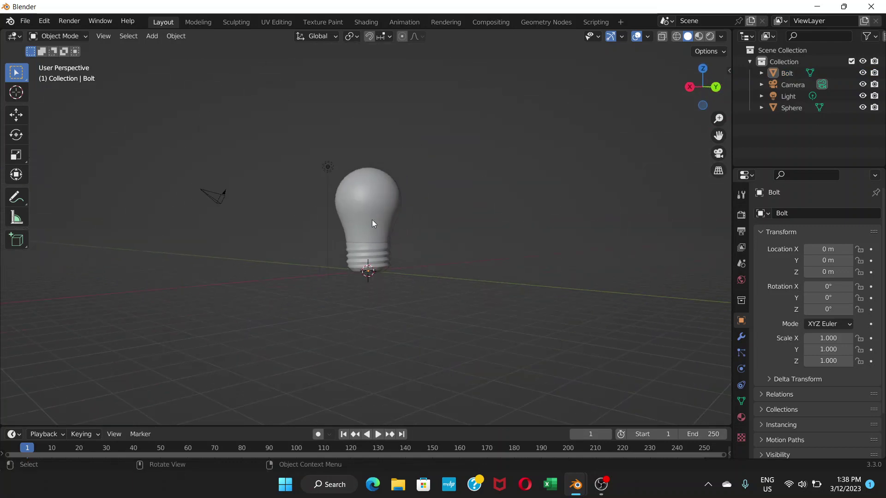
# Add a plane at the origin beneath the bulb and scale it uniformly by about 12.98 as a floor
pyautogui.click(153, 36)
pyautogui.moveTo(180, 50)
pyautogui.click(249, 49)
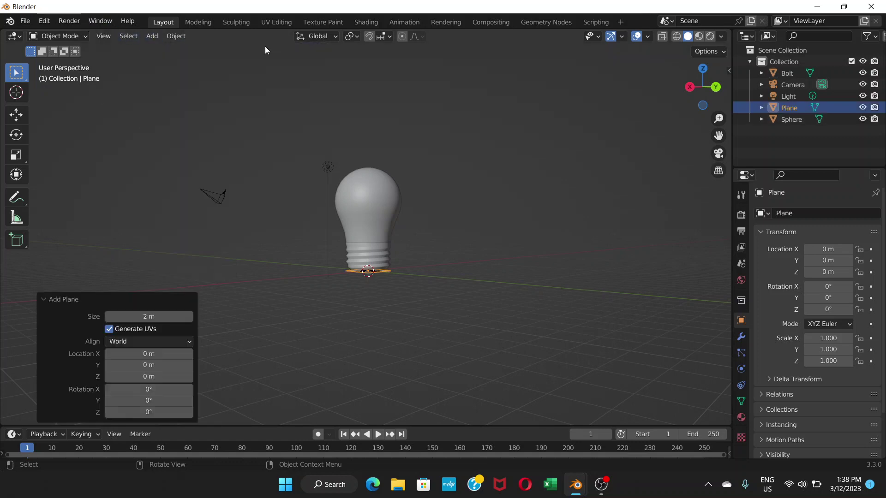
pyautogui.moveTo(379, 273); pyautogui.dragTo(389, 297, button='middle')
pyautogui.press('s')
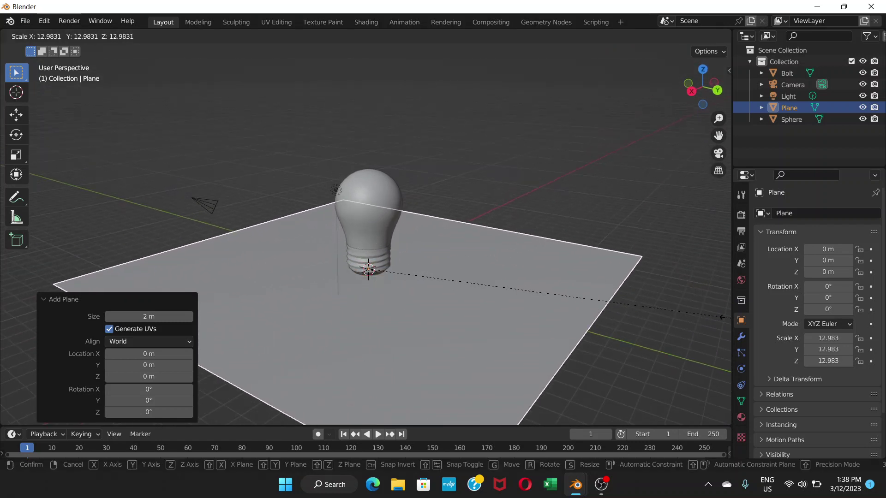
pyautogui.click(721, 317)
pyautogui.moveTo(558, 296); pyautogui.dragTo(414, 258, button='middle')
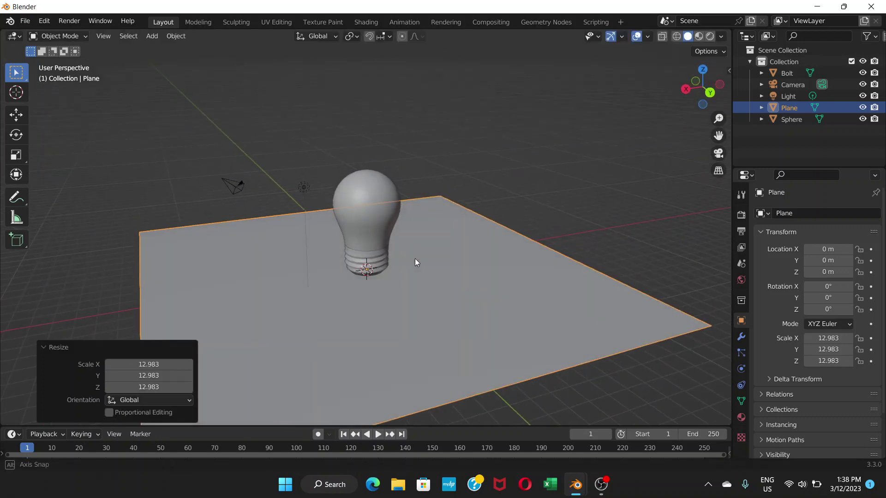
# Switch the viewport to rendered shading and give the threaded shaft a new material
pyautogui.click(709, 36)
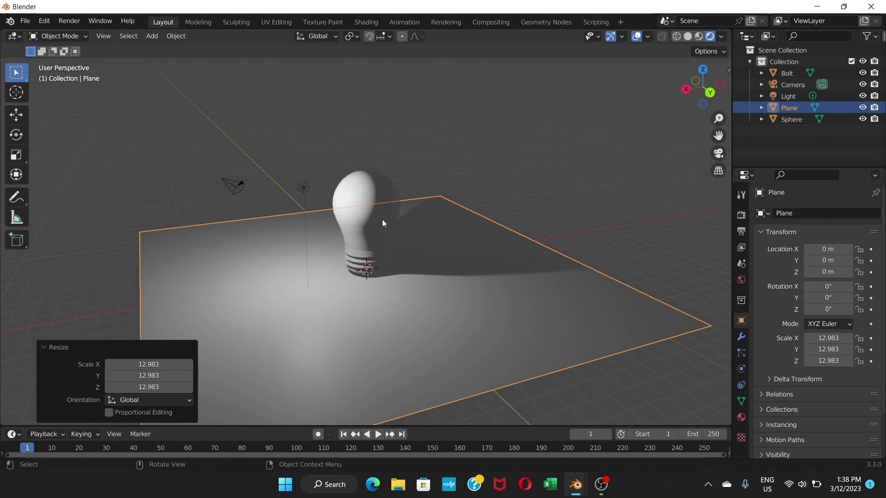
pyautogui.moveTo(374, 264); pyautogui.dragTo(342, 270, button='middle')
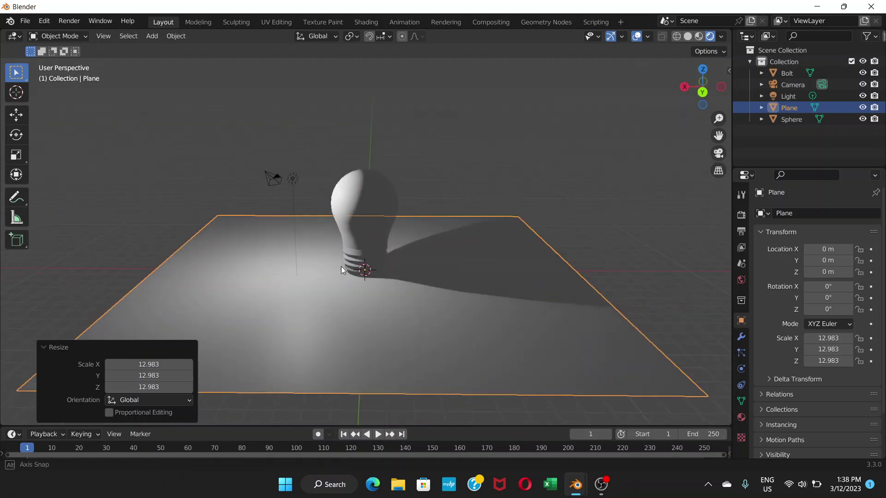
pyautogui.click(352, 261)
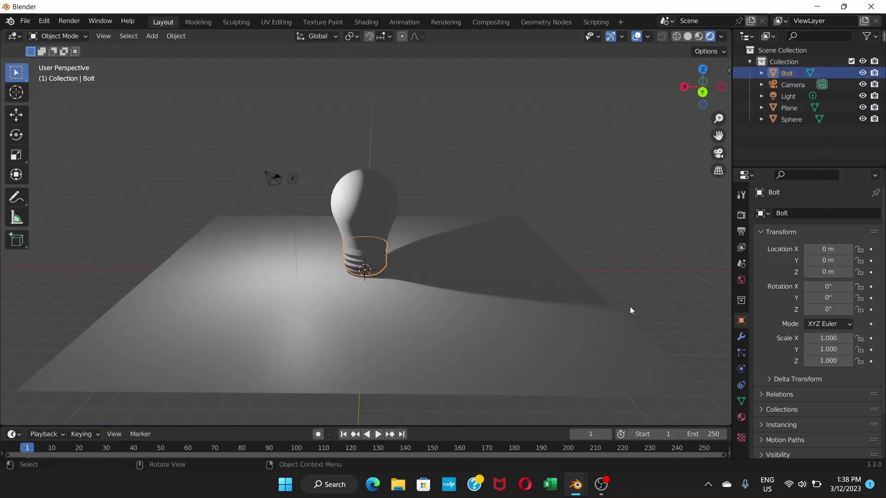
pyautogui.click(741, 417)
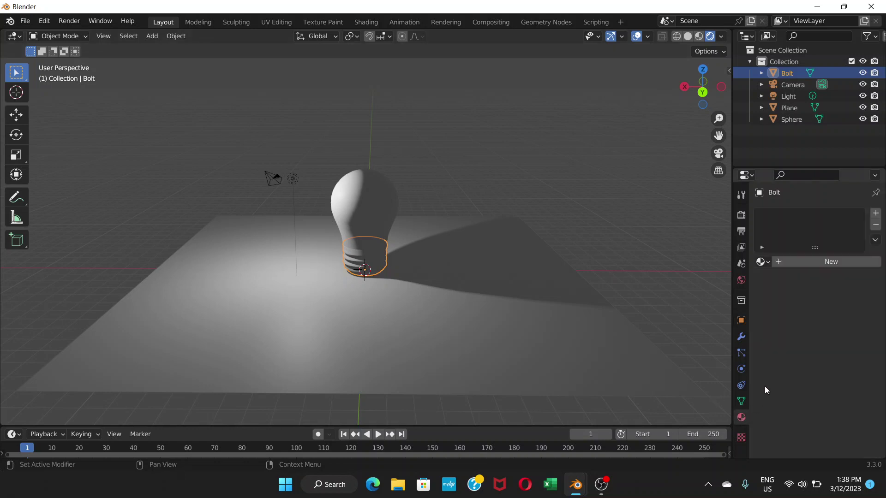
pyautogui.click(808, 266)
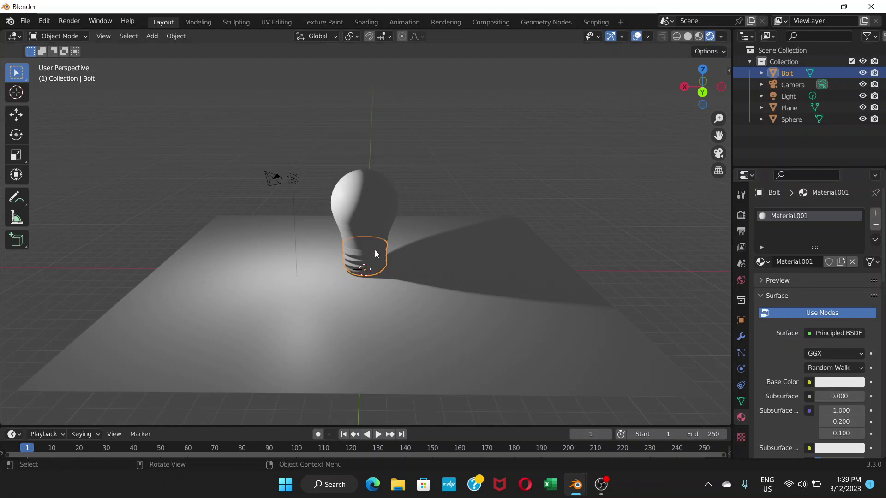
# Set the base color of the threaded shaft's material to a golden yellow
pyautogui.scroll(1, 374, 253)
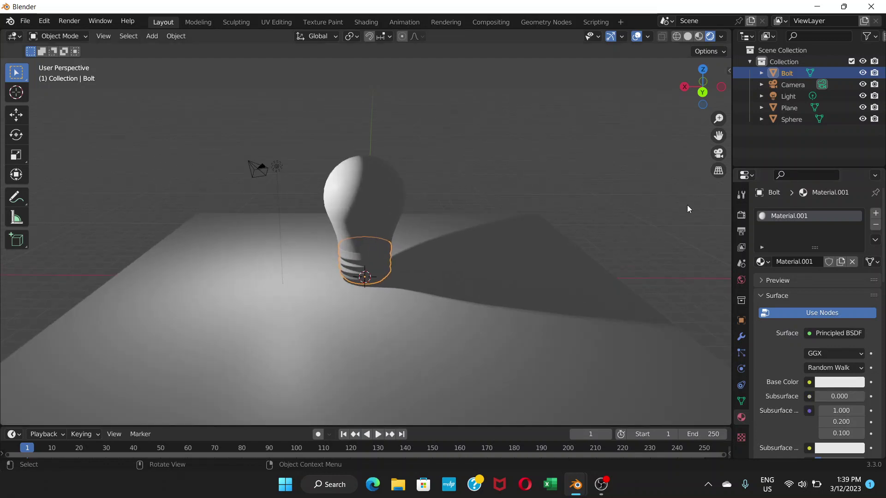
pyautogui.click(849, 382)
pyautogui.click(782, 281)
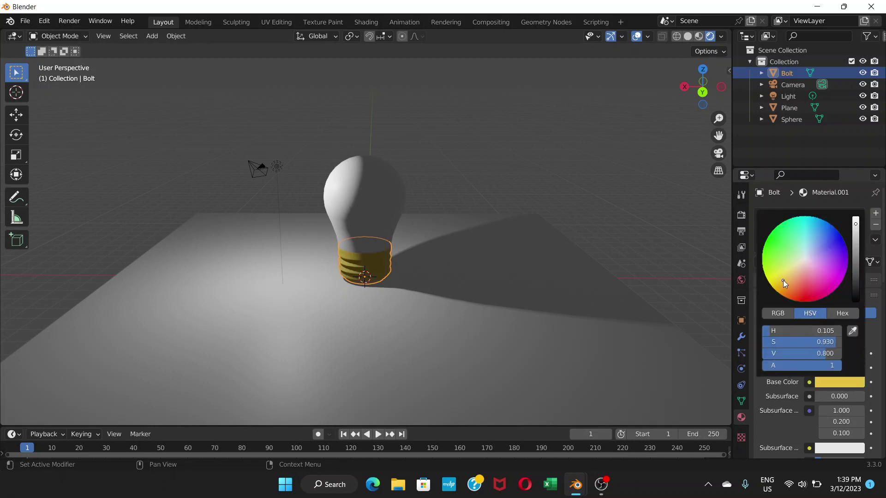
pyautogui.moveTo(779, 280); pyautogui.dragTo(779, 284)
# Set the shaft material's roughness to about 0.041 and its metallic value to about 0.541
pyautogui.scroll(-3, 816, 356)
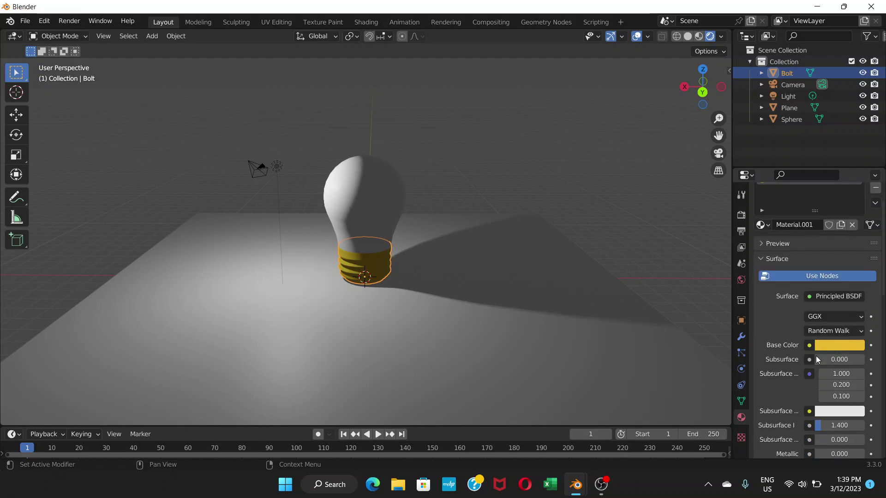
pyautogui.scroll(-6, 815, 353)
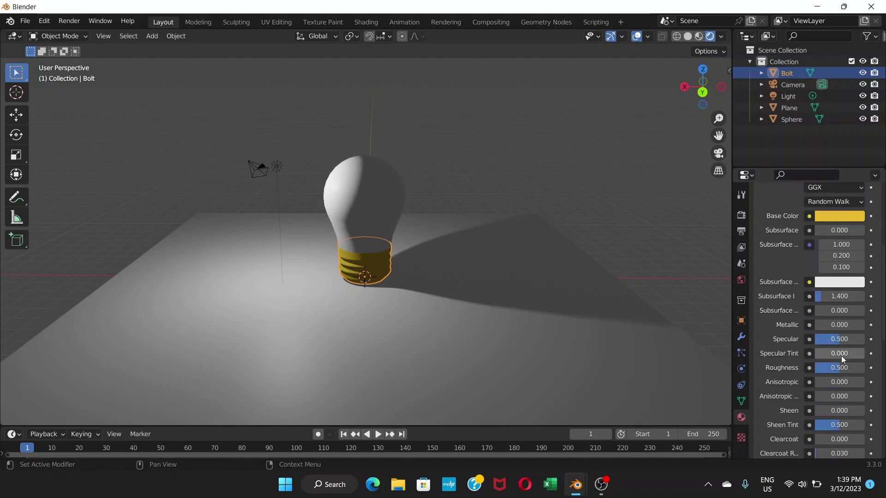
pyautogui.moveTo(842, 368); pyautogui.dragTo(816, 364)
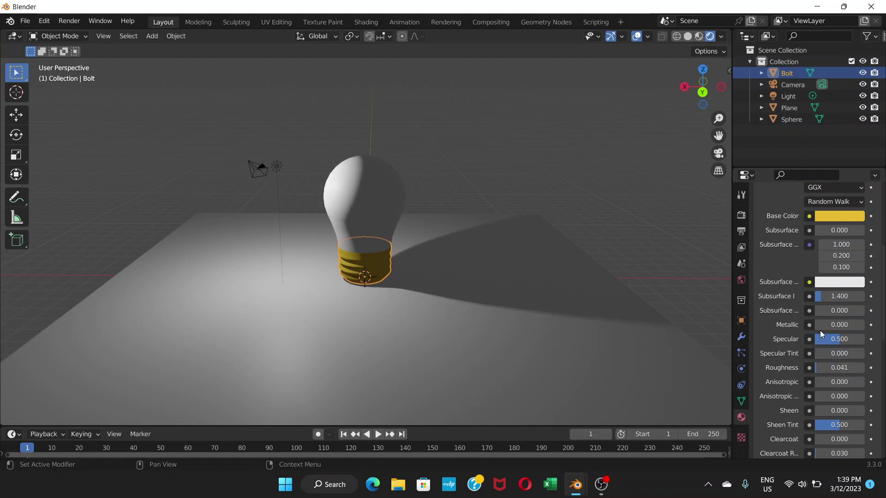
pyautogui.moveTo(816, 325); pyautogui.dragTo(843, 325)
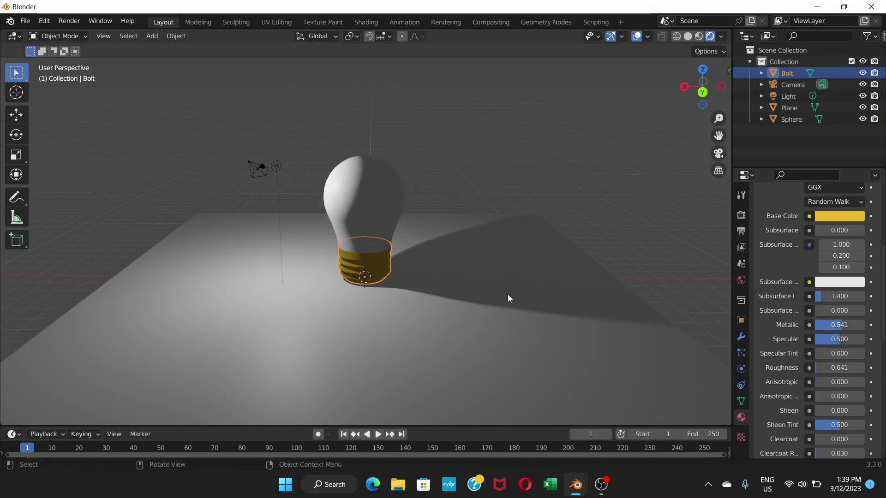
# Move the point light by about -5.78 m in X, -8.96 m in Y and 6.11 m in Z
pyautogui.moveTo(383, 271)
pyautogui.mouseDown(button='middle')
pyautogui.moveTo(396, 246)
pyautogui.moveTo(505, 242)
pyautogui.moveTo(546, 223)
pyautogui.moveTo(567, 251)
pyautogui.moveTo(397, 262)
pyautogui.mouseUp(button='middle')
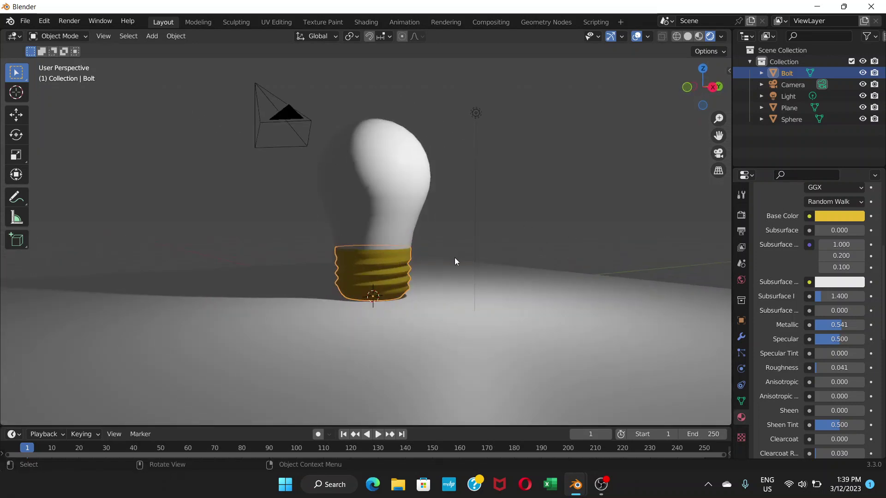
pyautogui.scroll(-4, 454, 260)
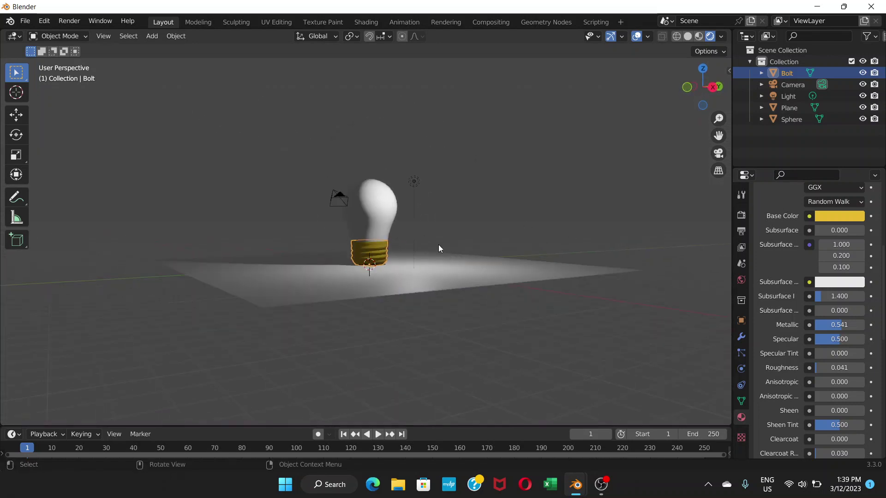
pyautogui.click(413, 181)
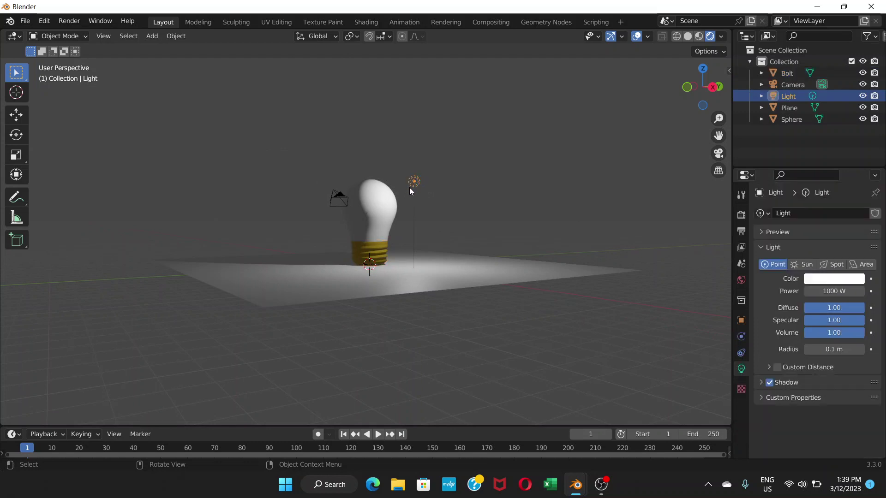
pyautogui.press('g')
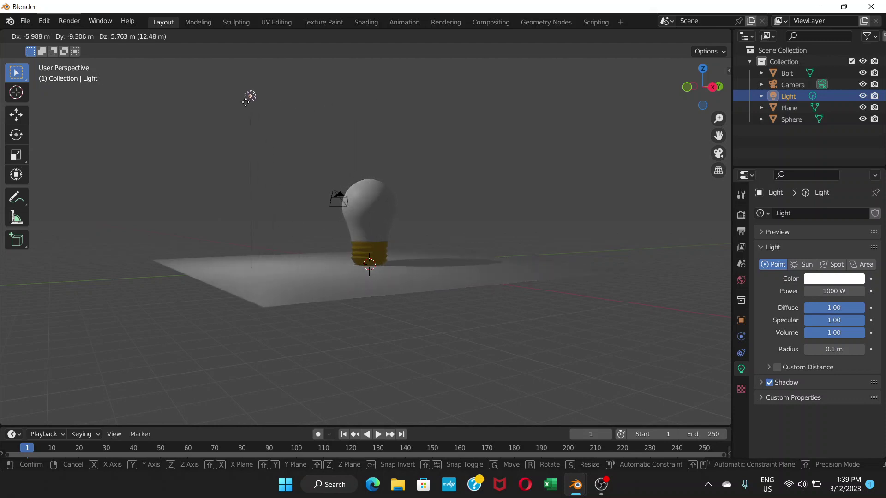
pyautogui.click(253, 90)
pyautogui.moveTo(341, 192); pyautogui.dragTo(400, 240, button='middle')
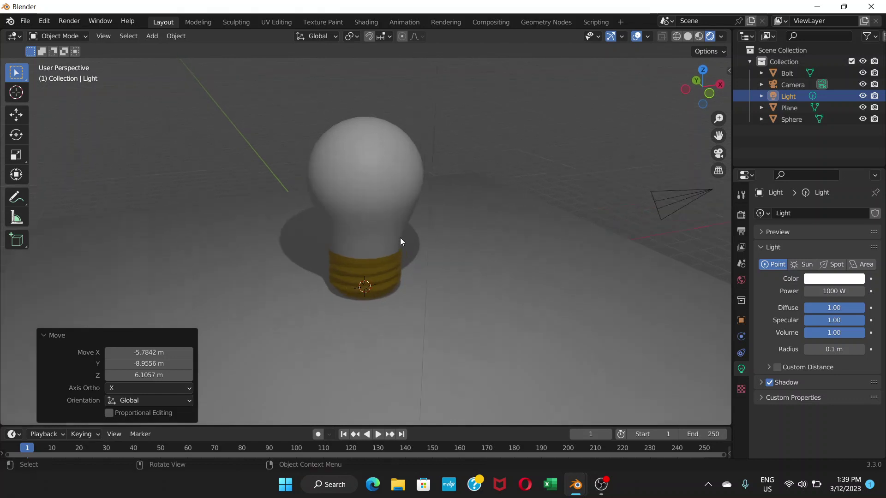
# Change the threaded shaft material's metallic value to about 0.578 and its roughness to about 0.784
pyautogui.scroll(4, 400, 235)
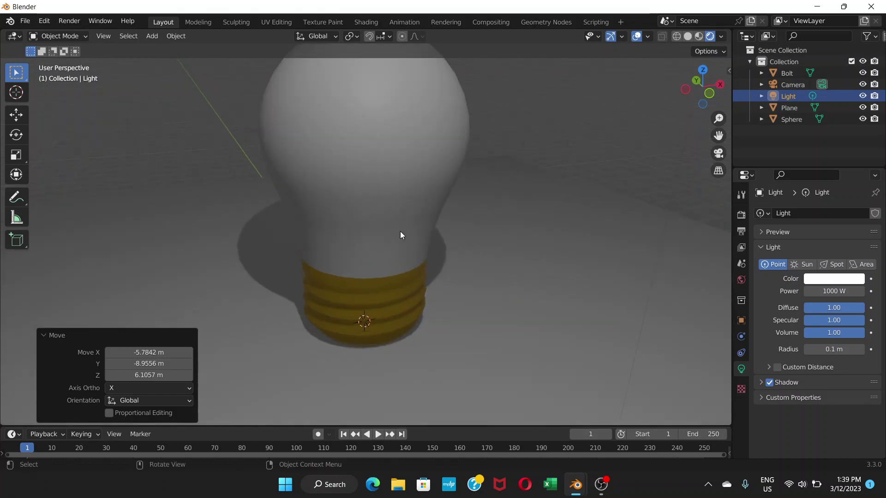
pyautogui.click(395, 311)
pyautogui.scroll(-5, 796, 362)
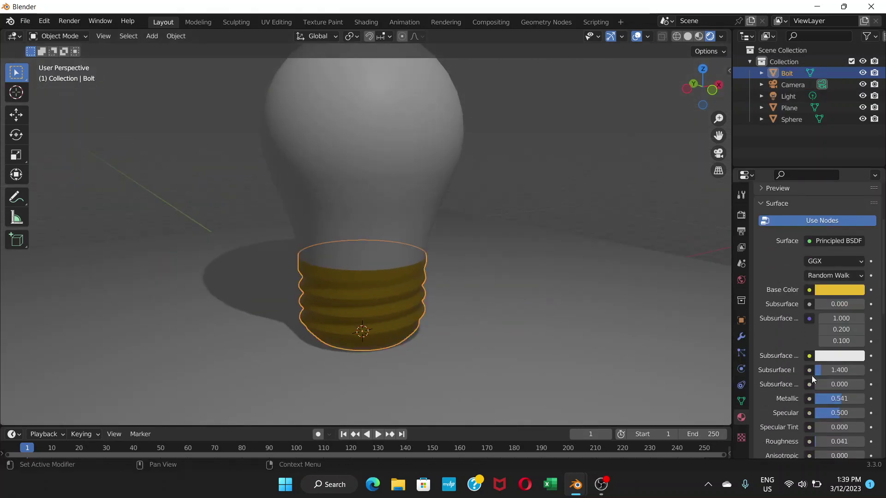
pyautogui.scroll(-6, 813, 373)
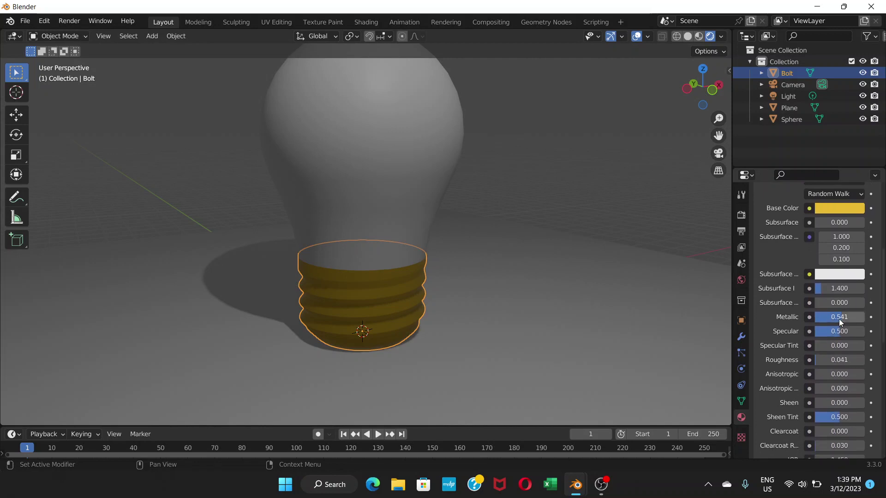
pyautogui.moveTo(839, 323)
pyautogui.mouseDown()
pyautogui.moveTo(854, 323)
pyautogui.moveTo(824, 317)
pyautogui.moveTo(839, 317)
pyautogui.mouseUp()
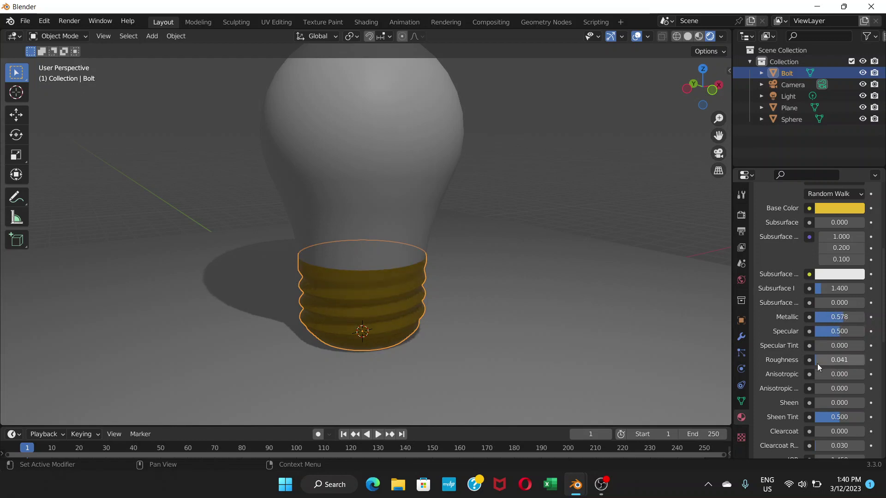
pyautogui.moveTo(816, 362); pyautogui.dragTo(854, 361)
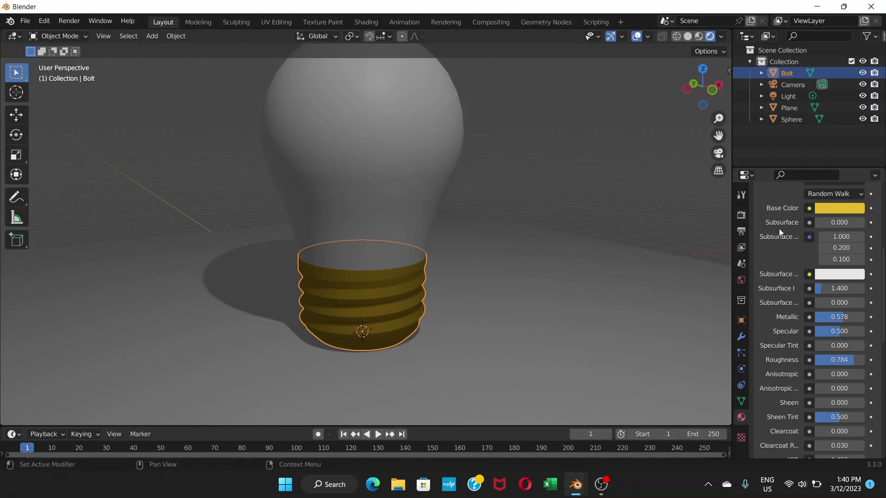
pyautogui.scroll(-5, 837, 383)
pyautogui.scroll(-3, 838, 386)
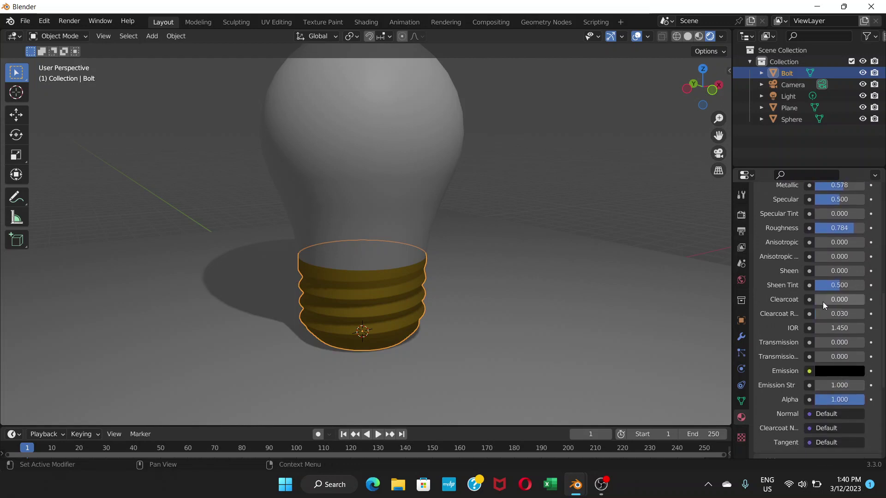
pyautogui.scroll(-5, 821, 299)
pyautogui.scroll(-8, 825, 306)
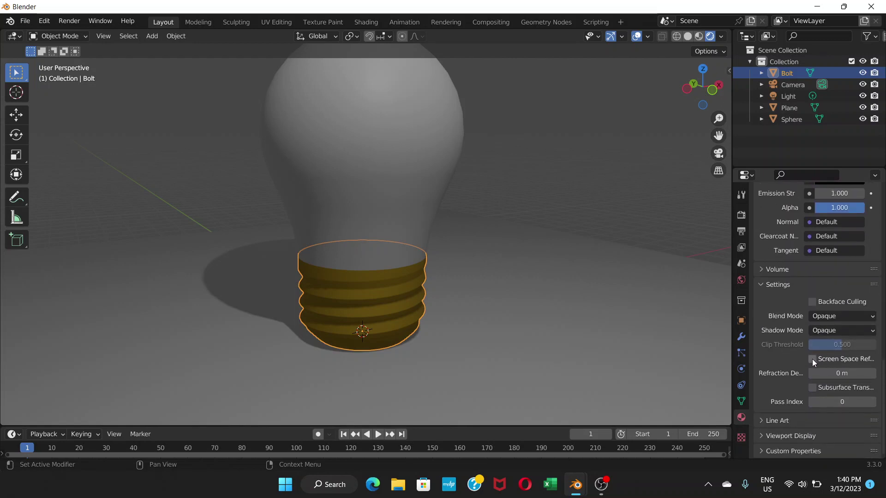
pyautogui.scroll(8, 784, 337)
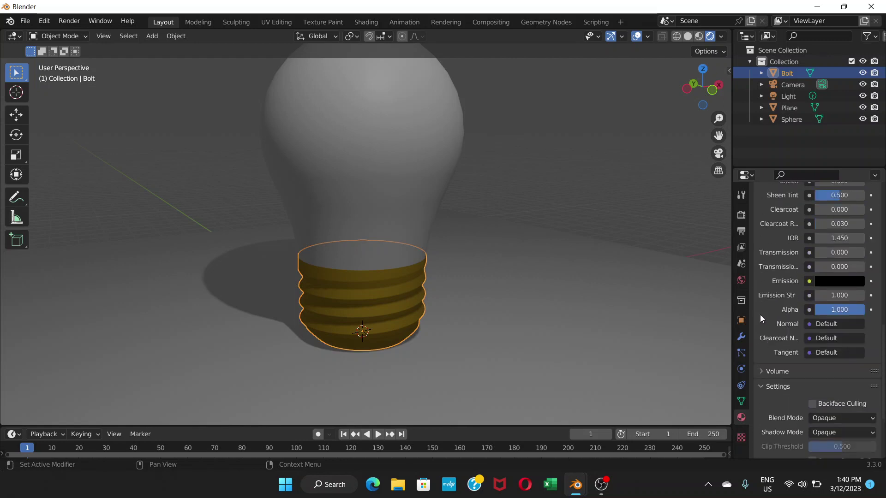
# Enable Ambient Occlusion, Bloom and Screen Space Reflections with Refraction in the render settings
pyautogui.click(739, 218)
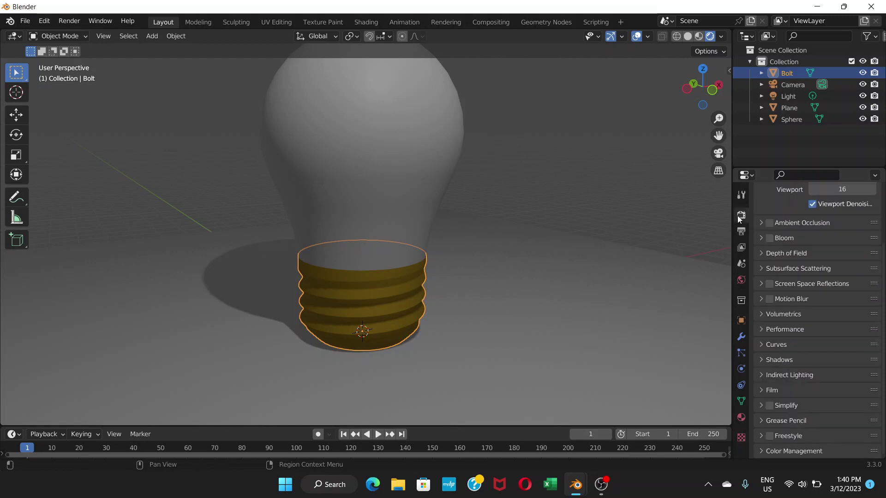
pyautogui.click(768, 223)
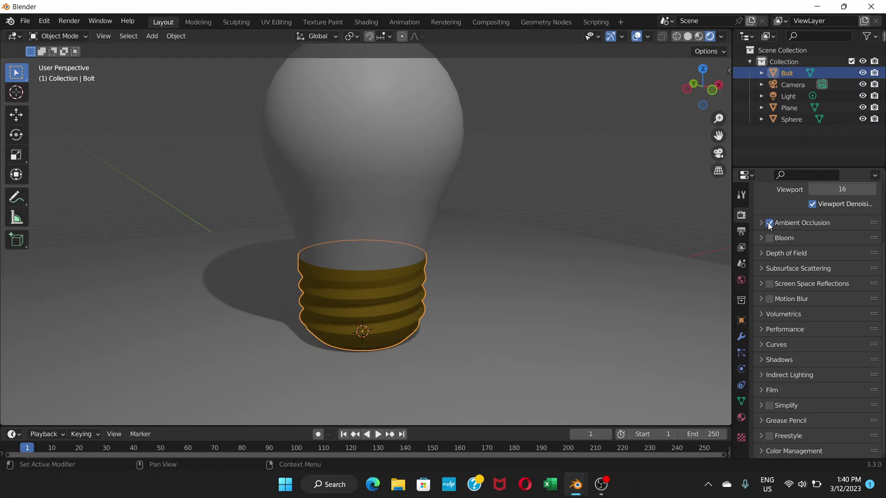
pyautogui.click(768, 238)
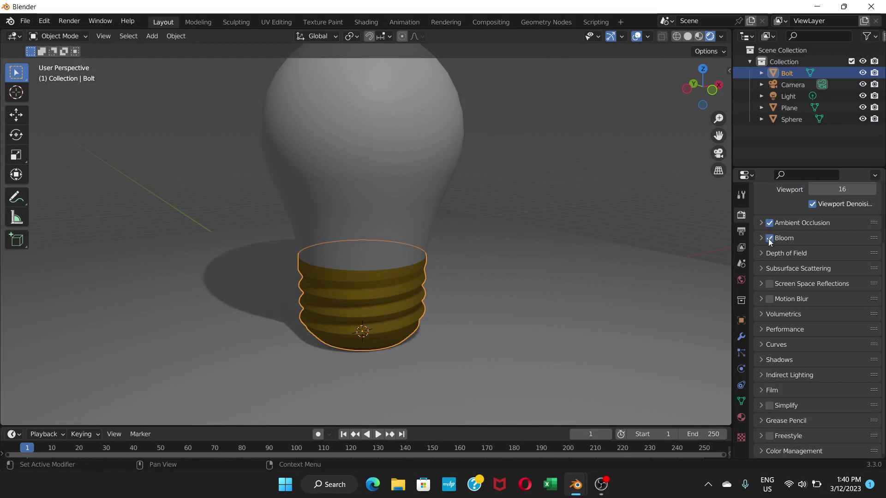
pyautogui.click(761, 283)
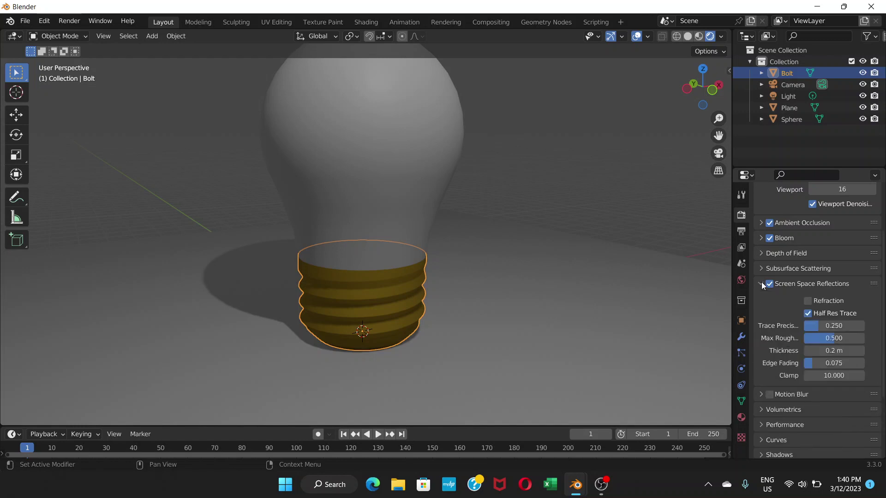
pyautogui.click(806, 301)
# Set the shadow cube size to 4096 px in the render settings
pyautogui.scroll(-5, 786, 316)
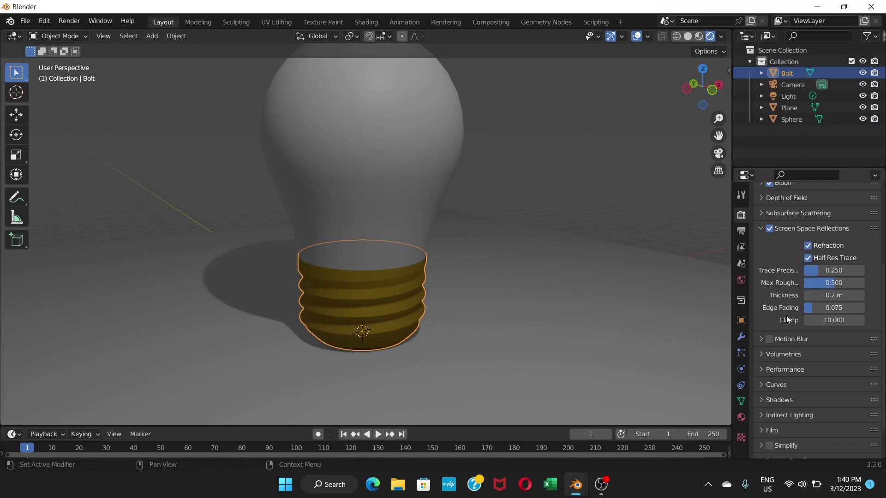
pyautogui.click(765, 360)
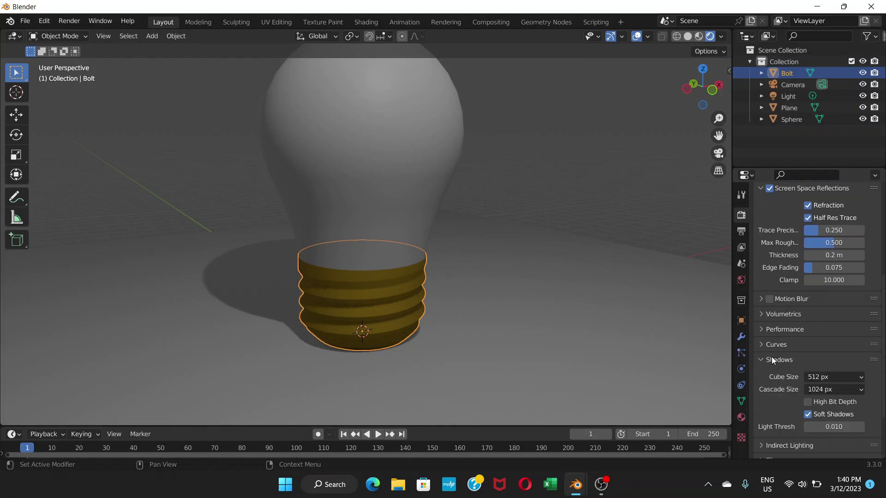
pyautogui.scroll(-4, 800, 355)
pyautogui.click(848, 306)
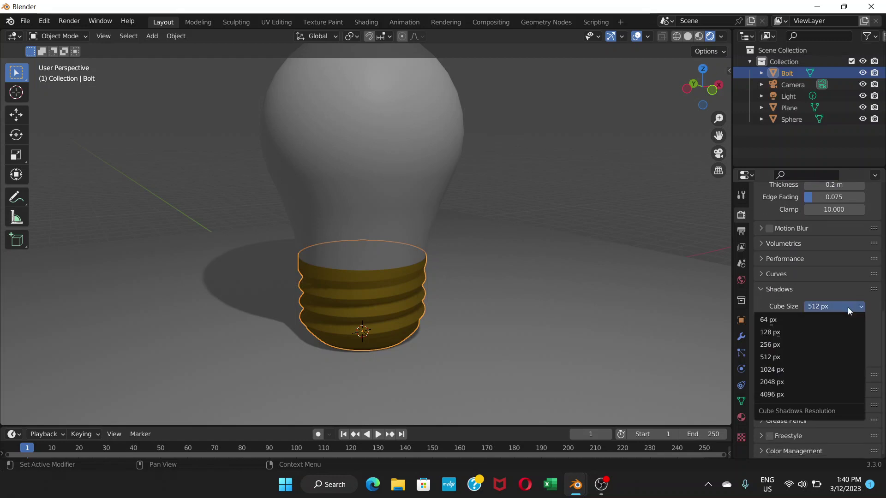
pyautogui.click(816, 394)
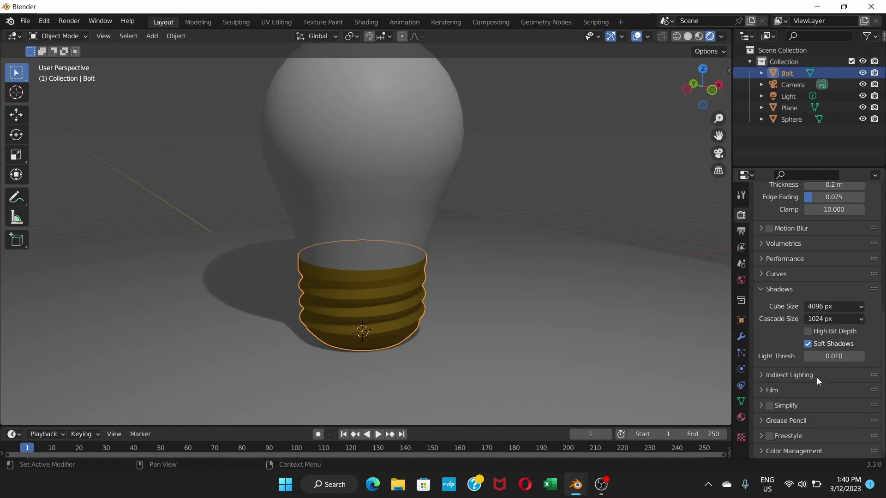
# Give the bulb's glass sphere a new material with an Emission surface shader
pyautogui.scroll(1, 499, 309)
pyautogui.scroll(-2, 499, 308)
pyautogui.scroll(-2, 499, 309)
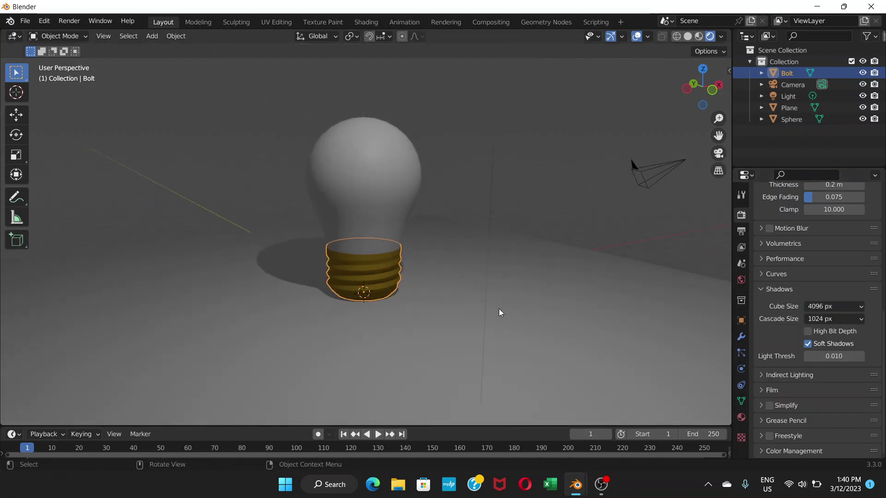
pyautogui.click(363, 196)
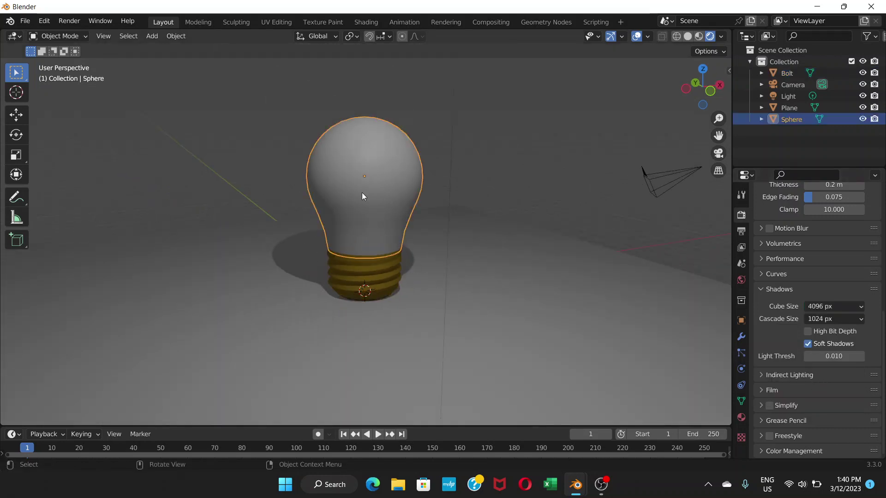
pyautogui.click(741, 419)
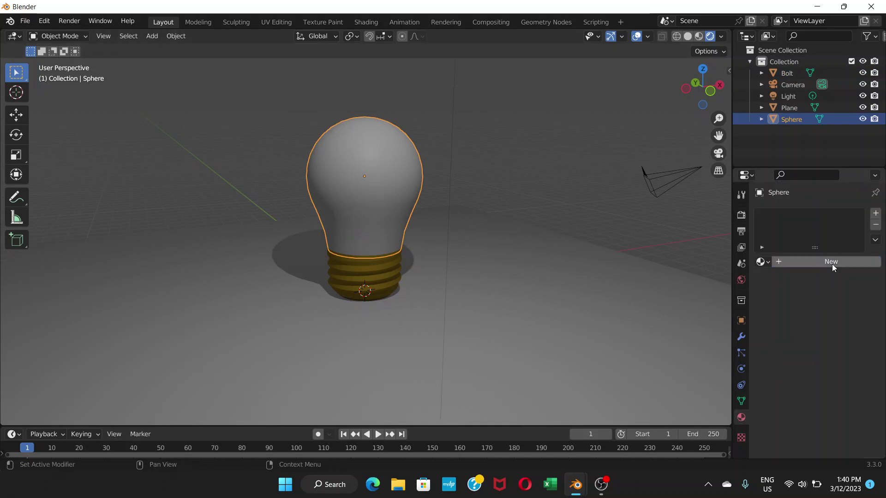
pyautogui.click(832, 263)
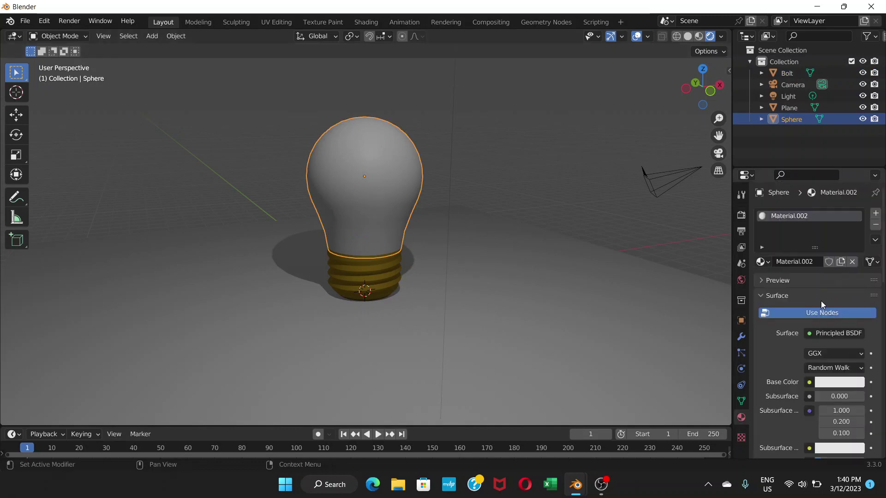
pyautogui.click(835, 332)
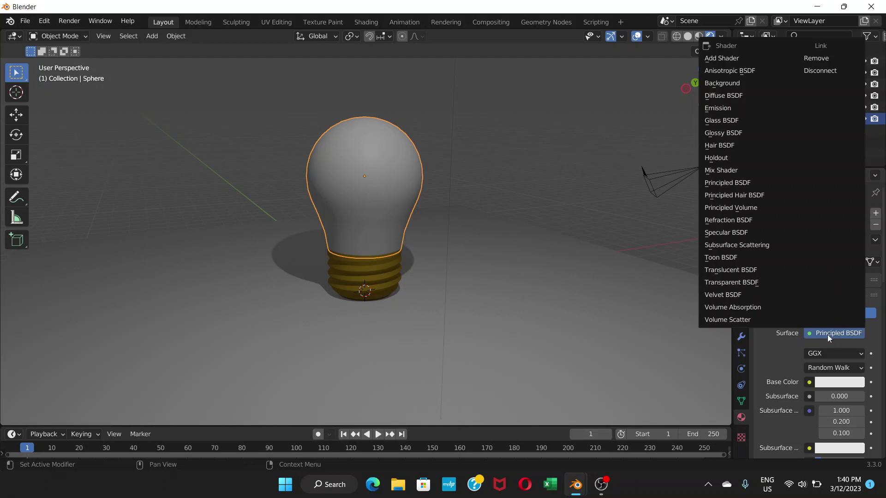
pyautogui.click(731, 107)
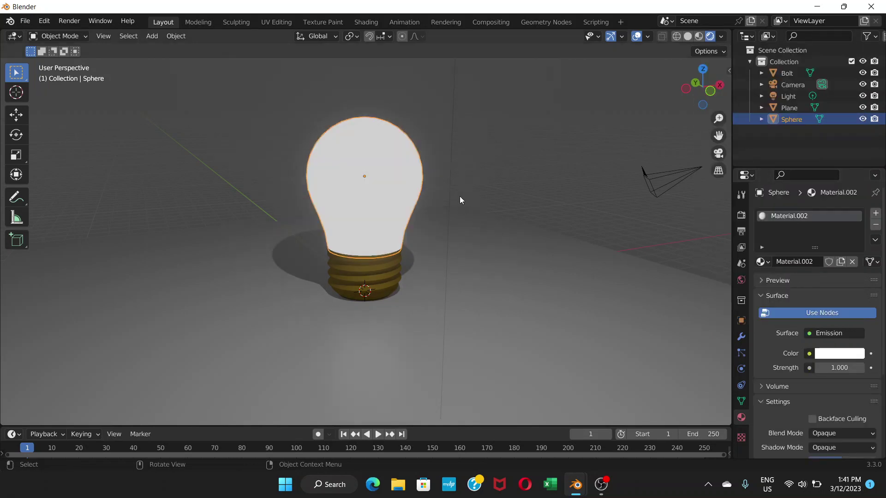
# Set the emission strength of the glass material to 5
pyautogui.scroll(-5, 460, 195)
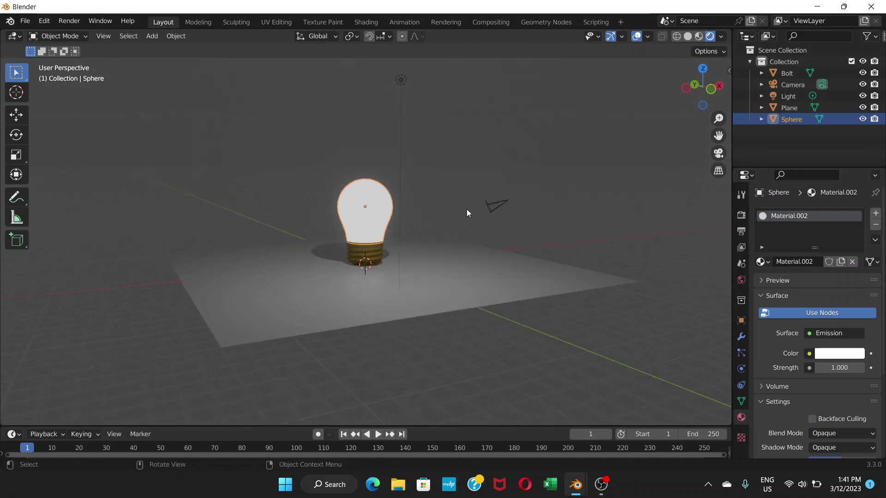
pyautogui.scroll(2, 399, 220)
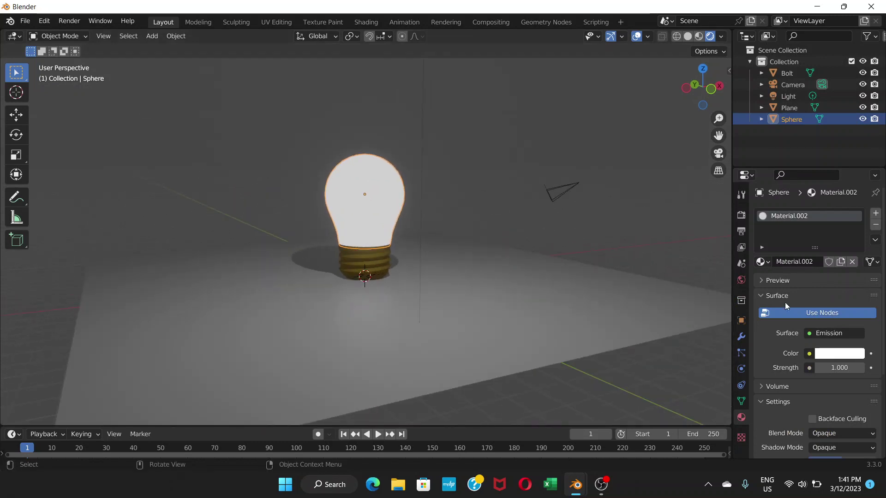
pyautogui.click(837, 368)
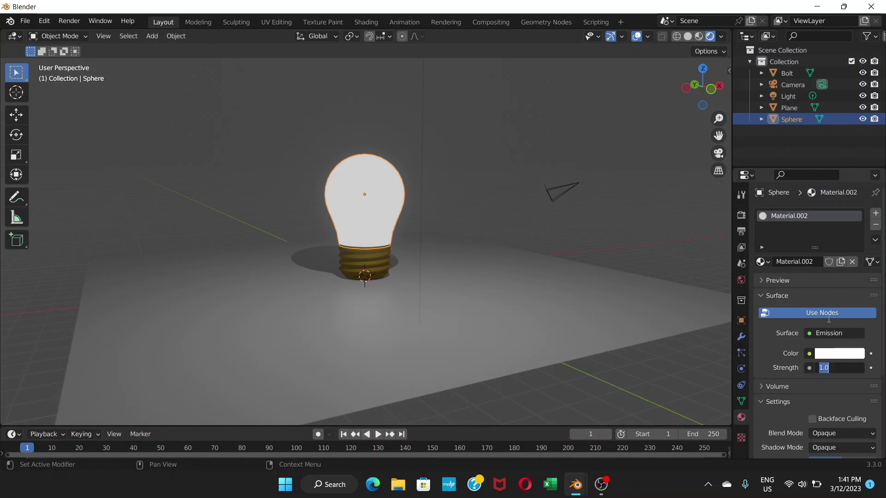
pyautogui.write('5')
pyautogui.press('Return')
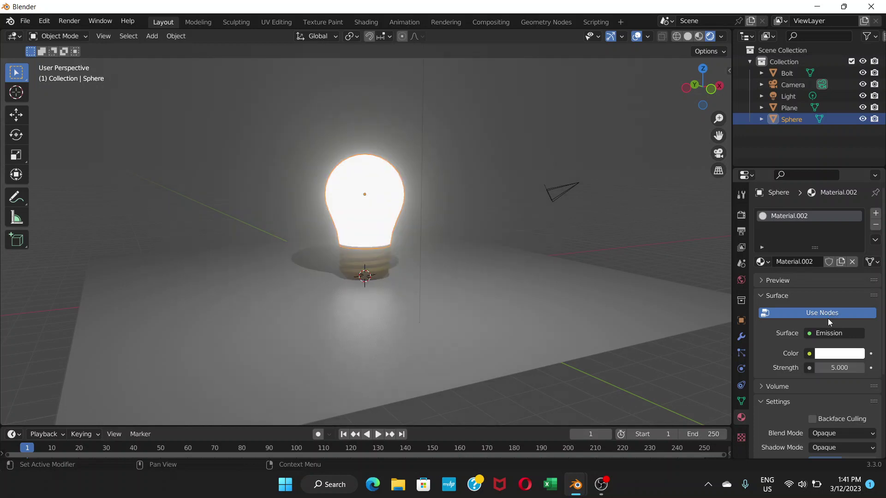
# In front view, move the existing point light about 1.69 m in X so it lines up with the bulb's vertical axis
pyautogui.click(475, 229)
pyautogui.moveTo(474, 229); pyautogui.dragTo(419, 234, button='middle')
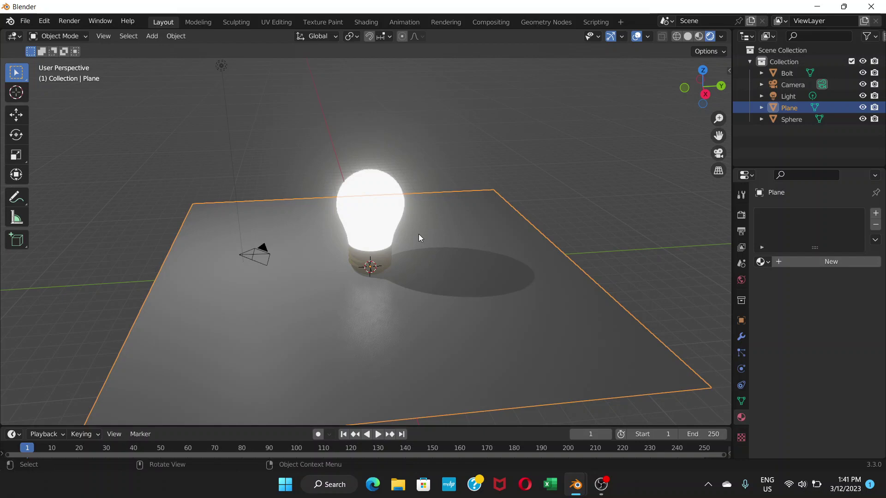
pyautogui.press('KP_1')
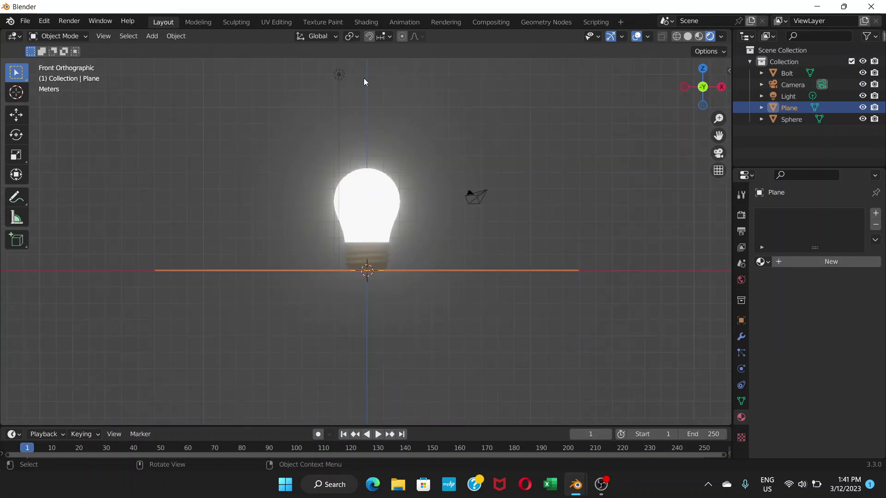
pyautogui.click(341, 75)
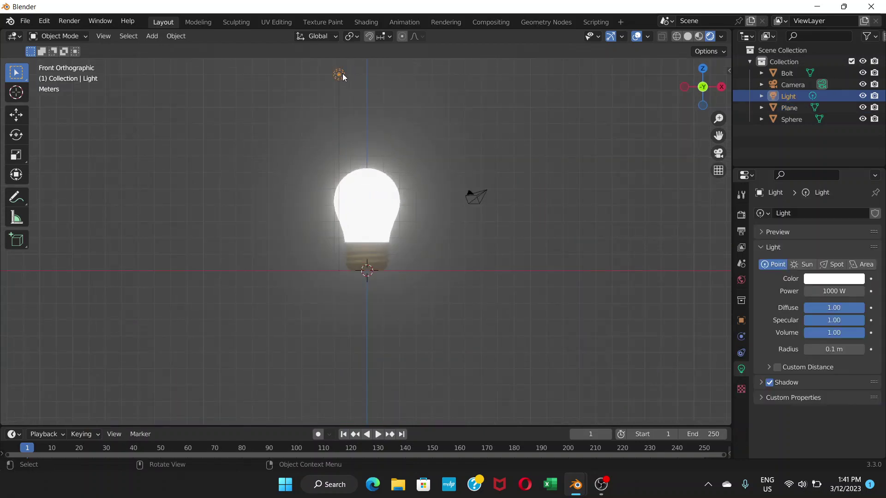
pyautogui.moveTo(342, 74); pyautogui.dragTo(370, 74)
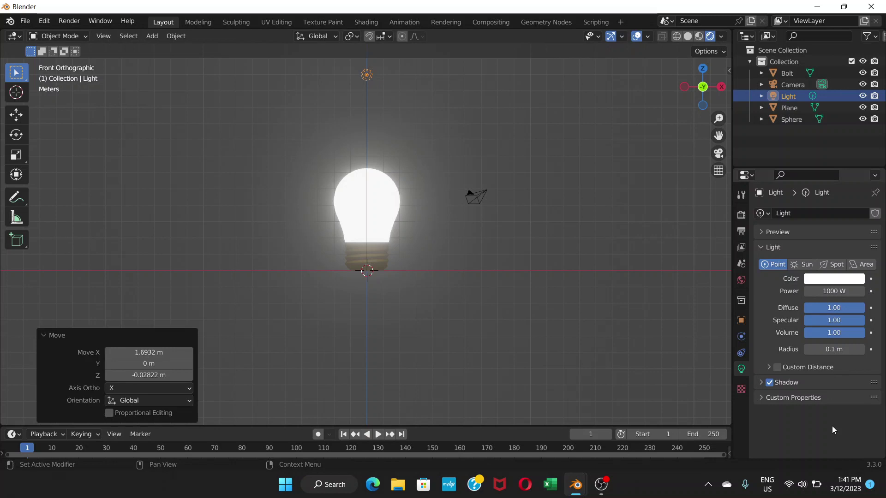
# In right side view, move the point light about 7.9 m in Y so it sits directly above the bulb
pyautogui.click(493, 276)
pyautogui.moveTo(493, 277); pyautogui.dragTo(493, 277, button='middle')
pyautogui.press('KP_3')
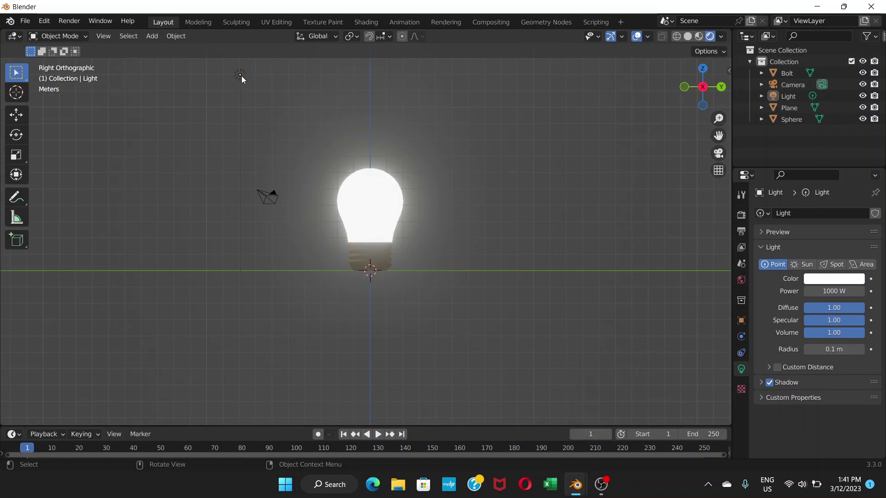
pyautogui.moveTo(241, 76); pyautogui.dragTo(369, 74)
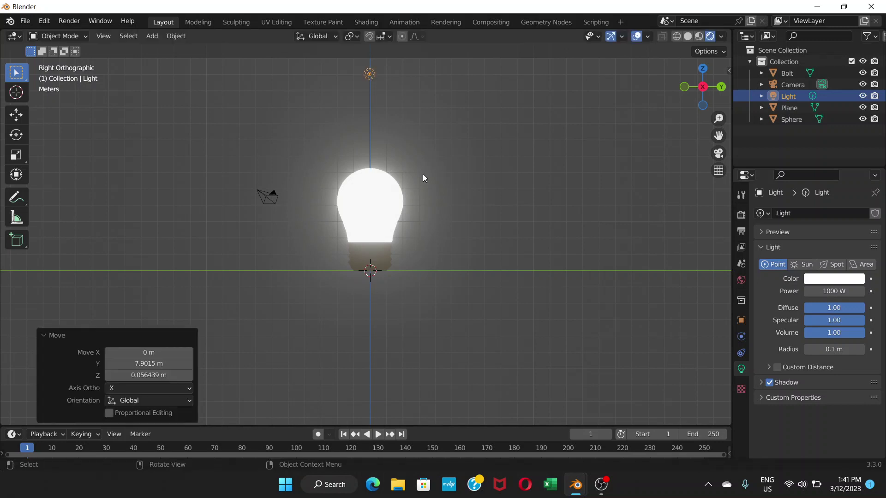
# In top view, add a second point light at the world origin
pyautogui.moveTo(522, 207); pyautogui.dragTo(452, 248, button='middle')
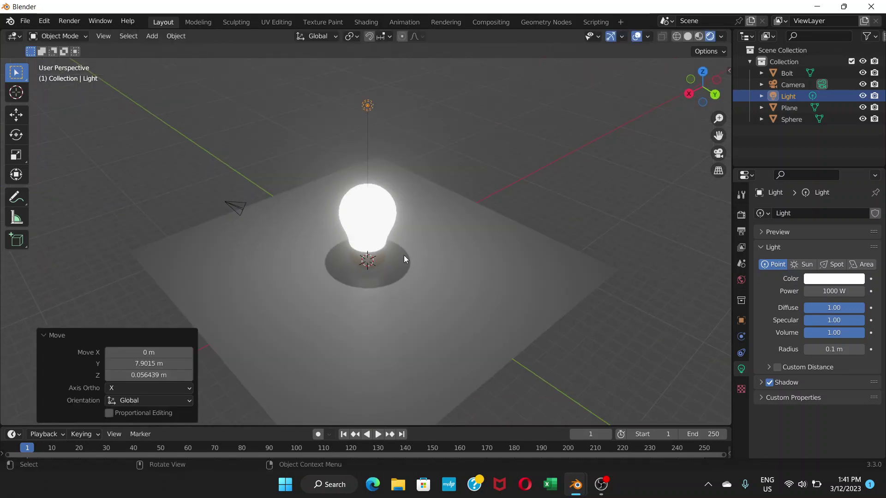
pyautogui.moveTo(387, 223); pyautogui.dragTo(388, 197, button='middle')
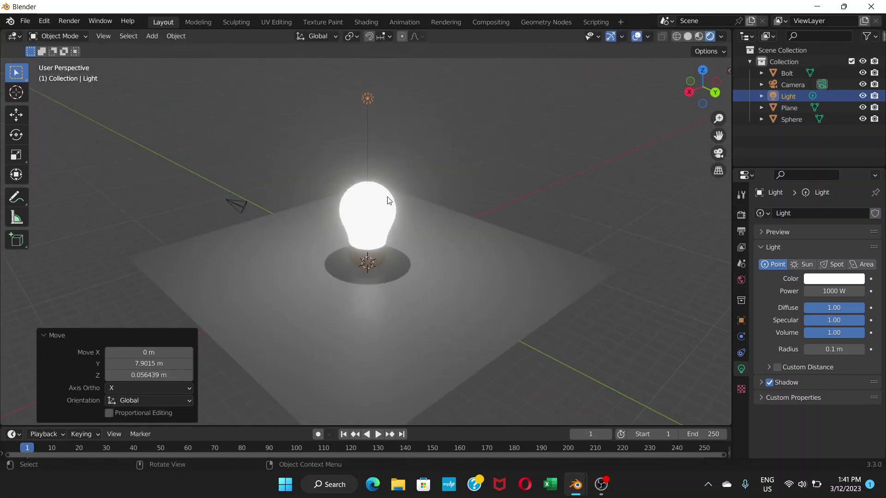
pyautogui.click(369, 100)
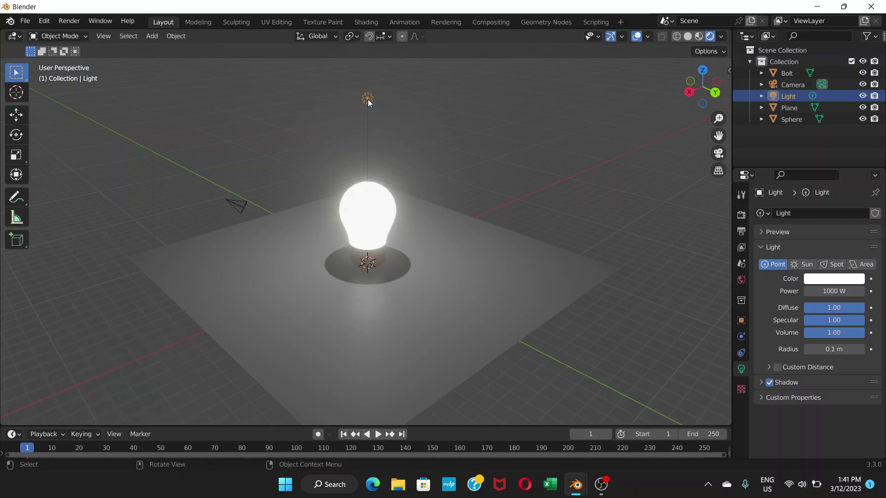
pyautogui.moveTo(356, 212); pyautogui.dragTo(393, 189, button='middle')
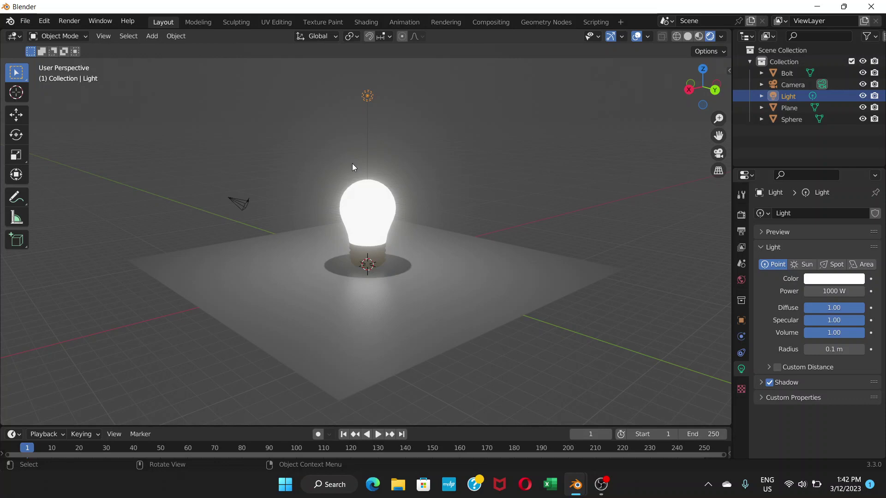
pyautogui.press('KP_7')
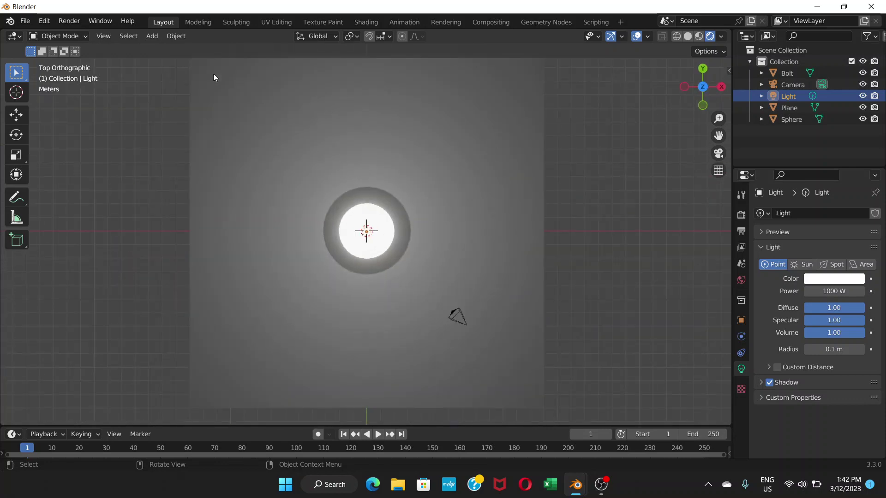
pyautogui.click(152, 37)
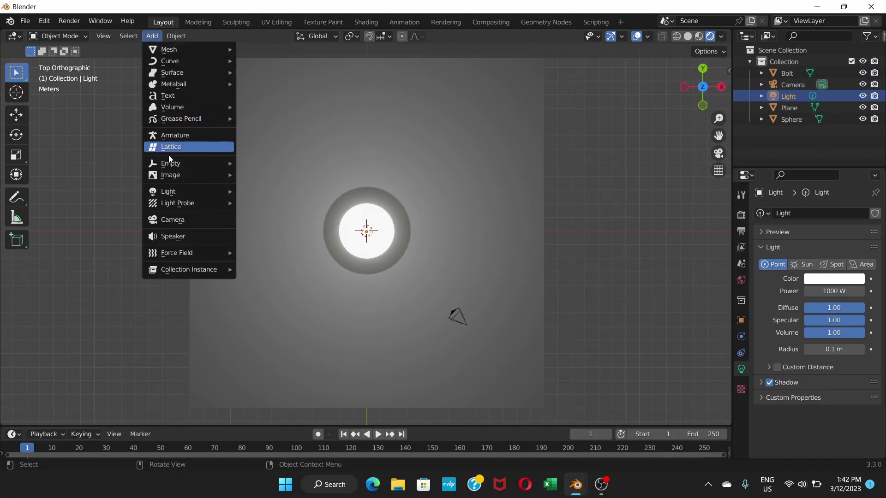
pyautogui.moveTo(199, 190)
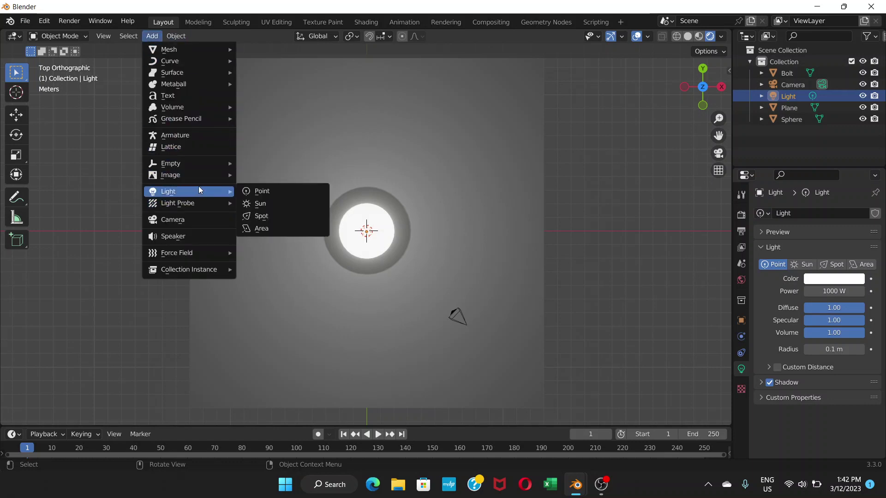
pyautogui.click(256, 191)
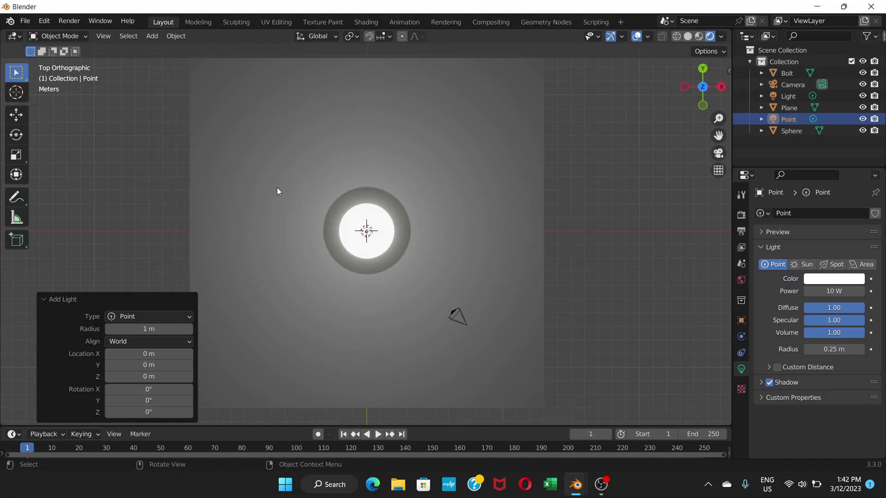
# Move the new point light about 8.43 m along X, out to one side of the bulb
pyautogui.press('g')
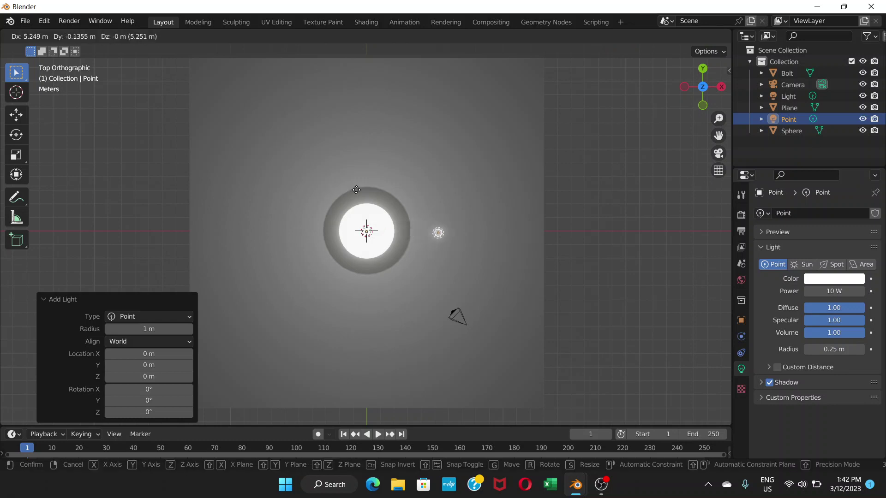
pyautogui.press('x')
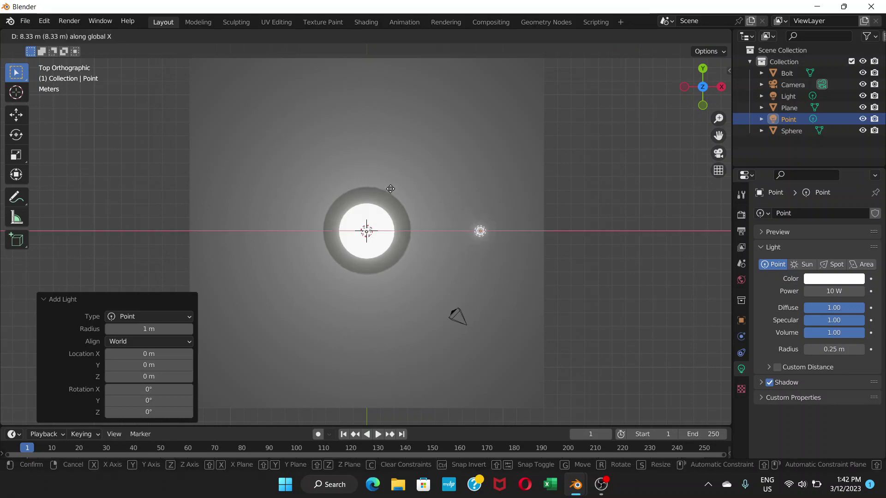
pyautogui.click(391, 190)
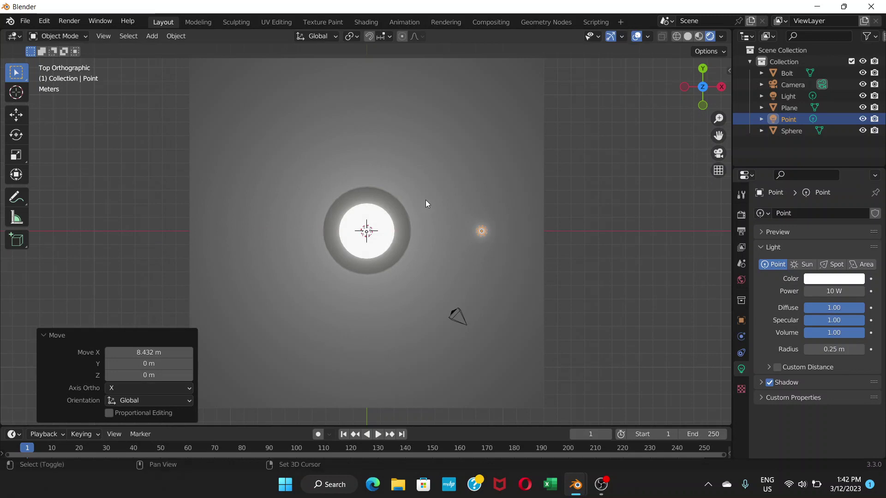
# Duplicate the point light and place the copy about -16.8 m along X, on the opposite side of the bulb
pyautogui.hotkey('shift', 'd')
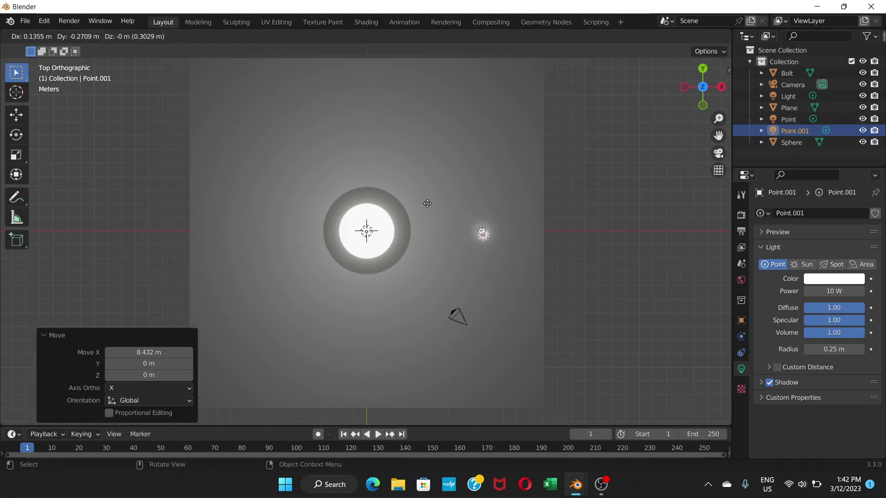
pyautogui.press('x')
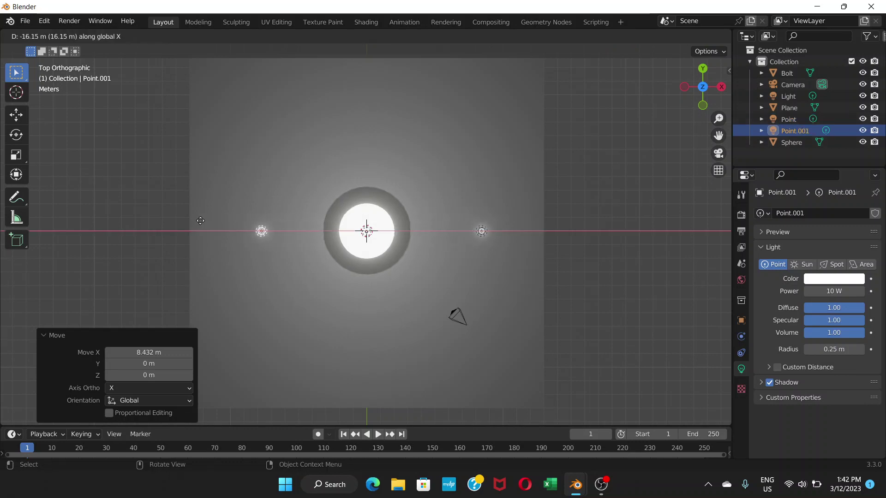
pyautogui.click(196, 221)
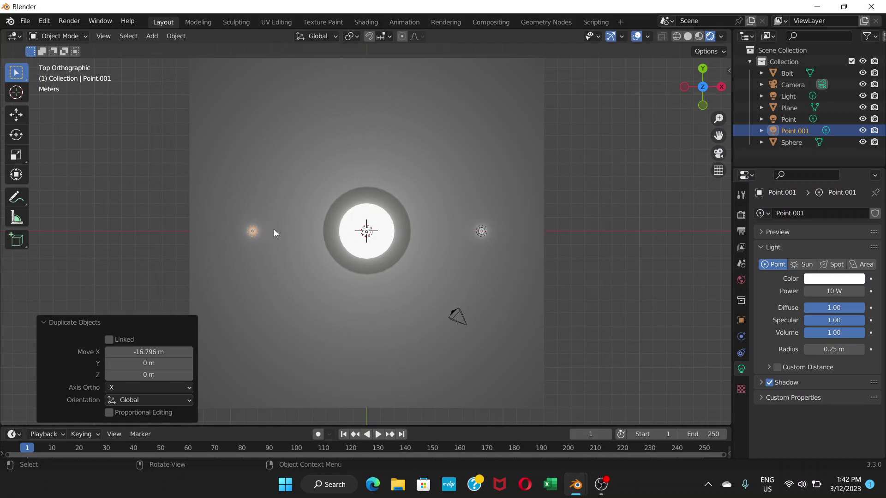
# Duplicate the -X point light, shifting the copy about 8.4 m in X to the bulb's centre and about 8.8 m in Y behind it
pyautogui.hotkey('shift', 'd')
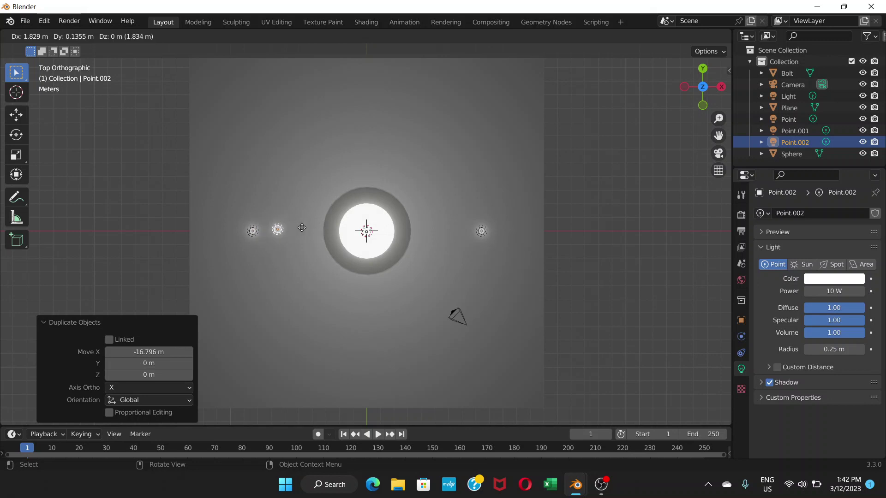
pyautogui.press('x')
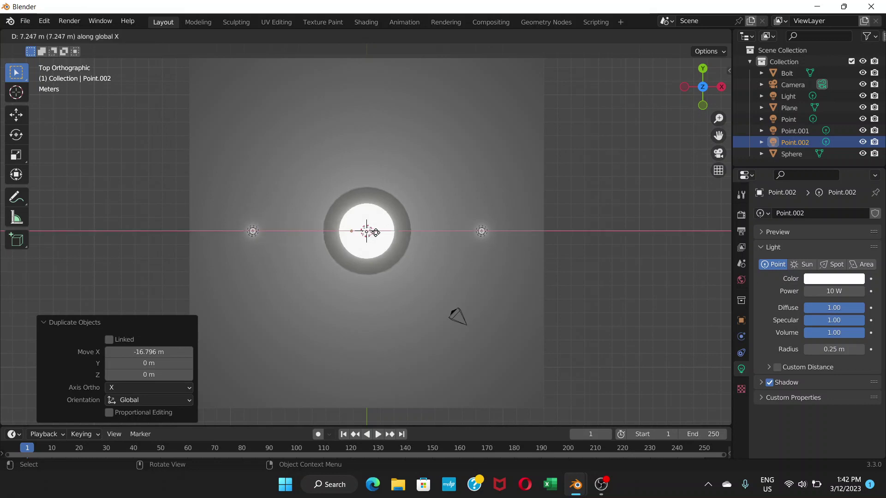
pyautogui.click(388, 235)
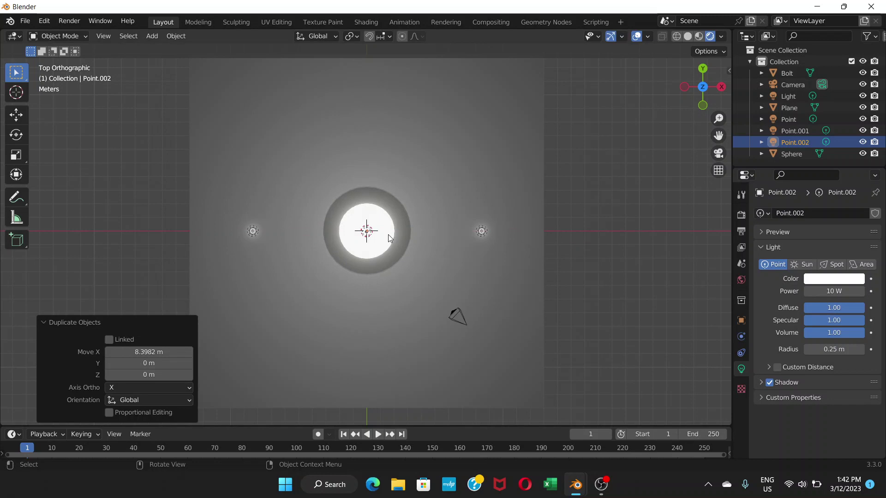
pyautogui.press('g')
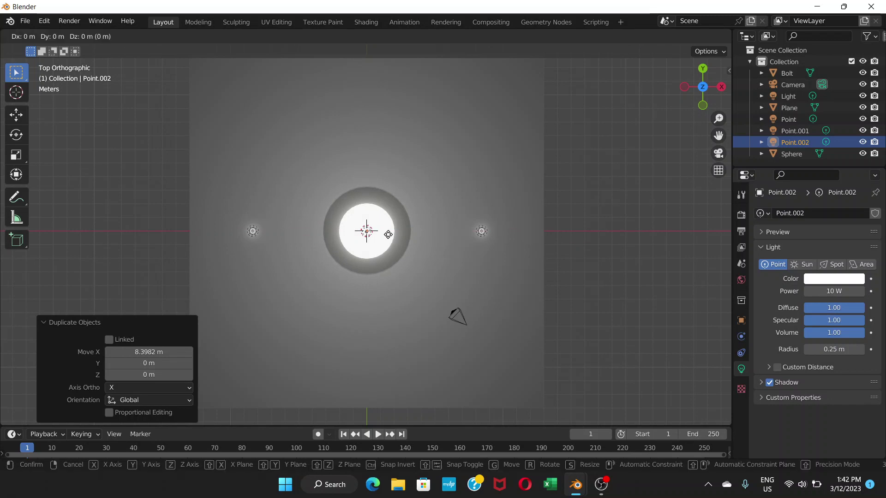
pyautogui.press('y')
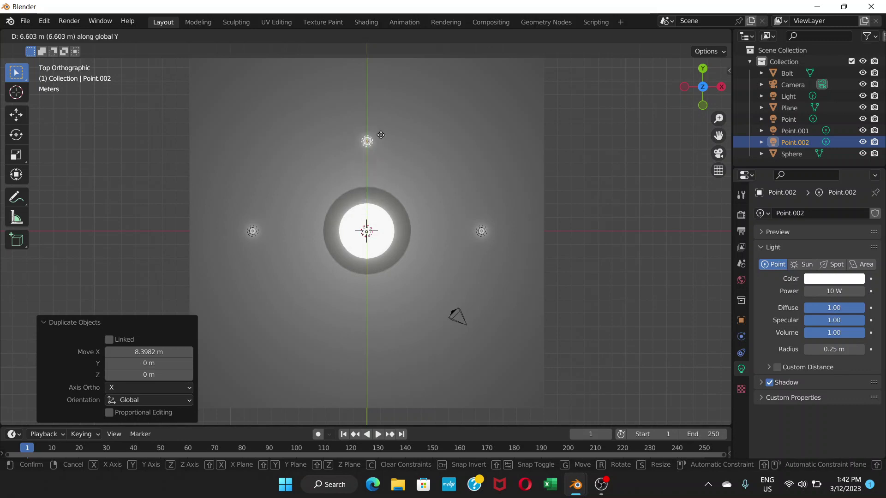
pyautogui.click(379, 115)
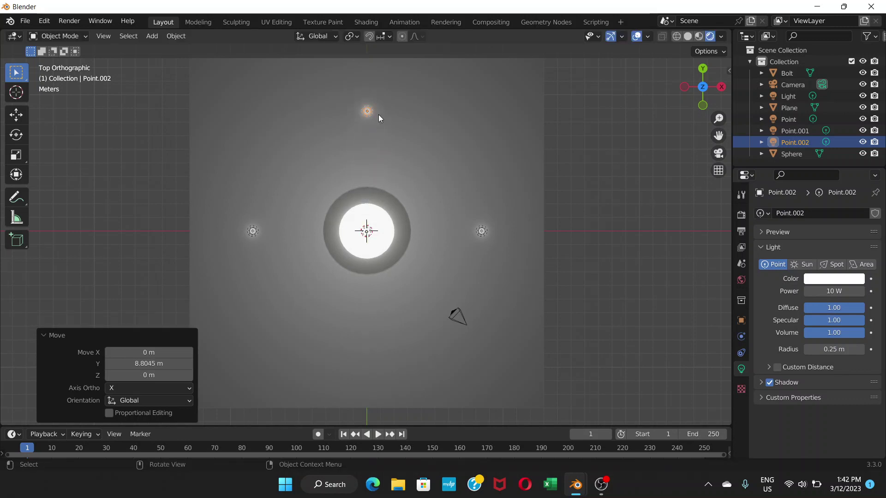
# Duplicate the point light behind the bulb and place the copy about -17.37 m along Y, in front of the bulb
pyautogui.hotkey('shift', 'd')
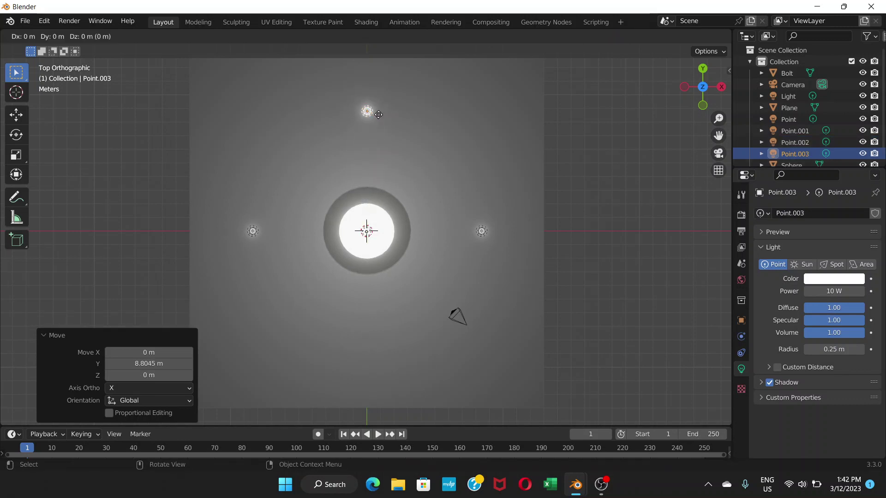
pyautogui.press('y')
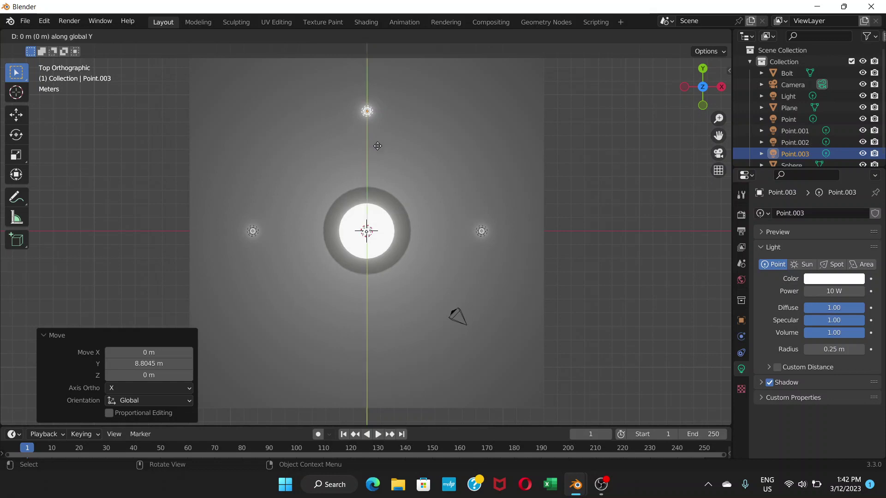
pyautogui.click(382, 351)
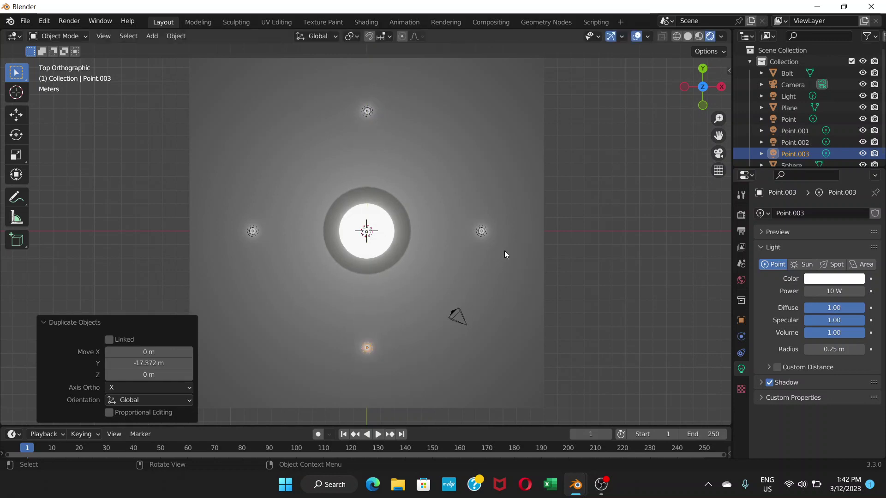
# Select the four point lights surrounding the bulb and raise them together about 4.74 m along Z
pyautogui.moveTo(504, 251); pyautogui.dragTo(502, 177, button='middle')
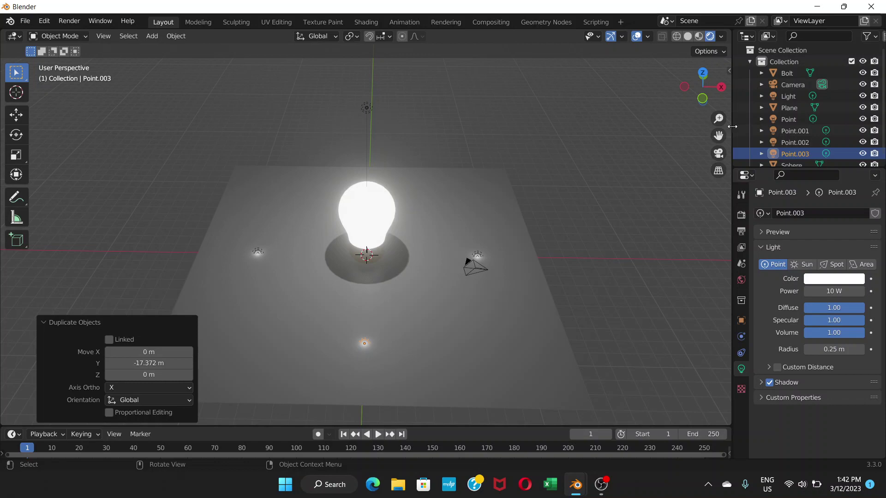
pyautogui.scroll(-1, 771, 129)
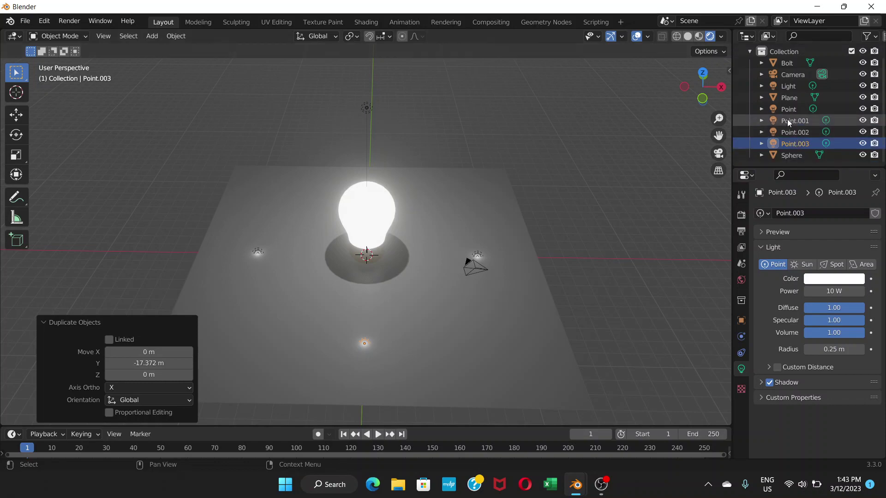
pyautogui.scroll(1, 803, 125)
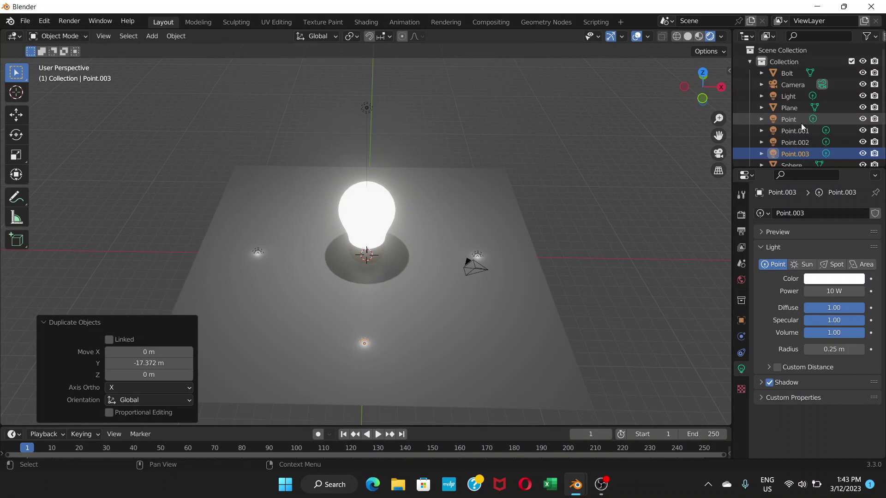
pyautogui.click(801, 123)
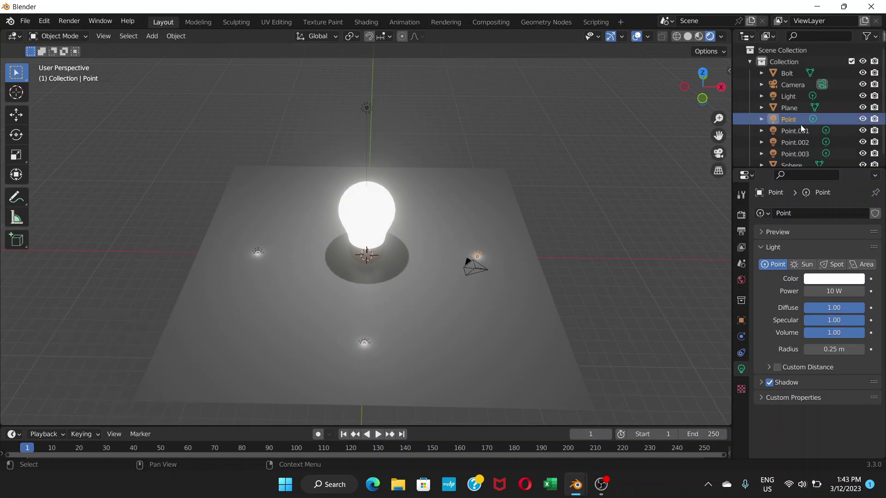
pyautogui.keyDown('shift'); pyautogui.click(805, 152); pyautogui.keyUp('shift')
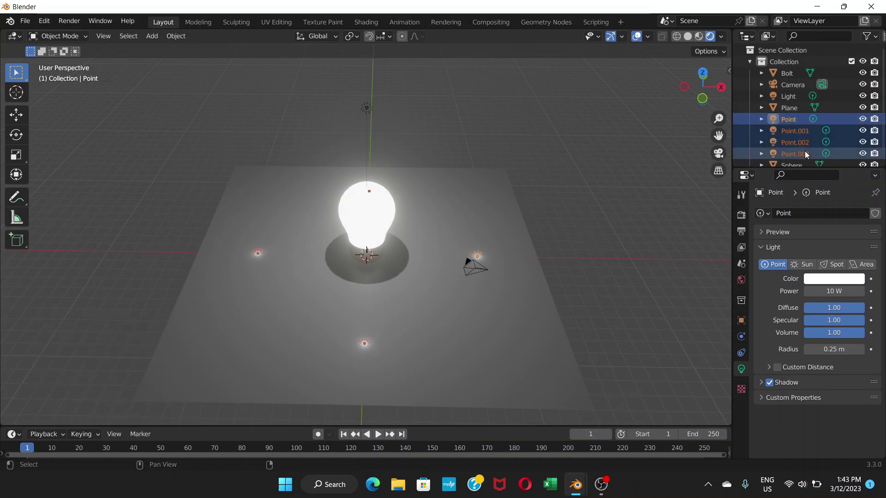
pyautogui.click(799, 121)
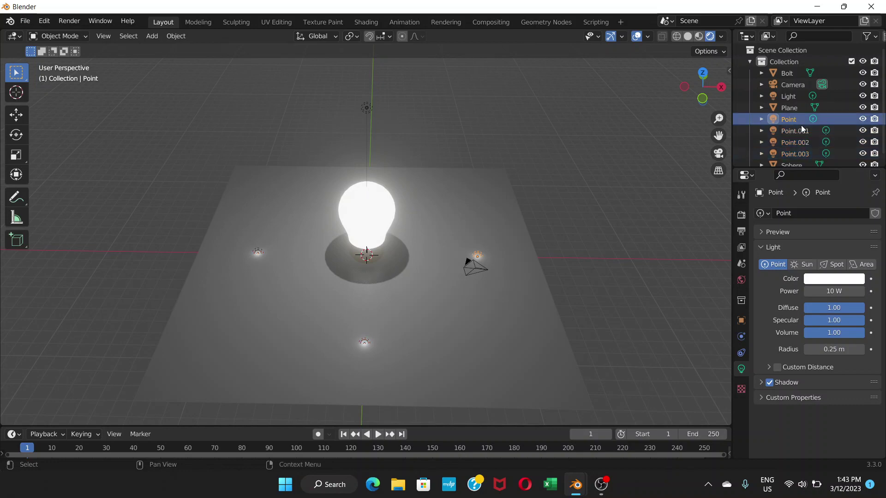
pyautogui.keyDown('shift'); pyautogui.click(807, 153); pyautogui.keyUp('shift')
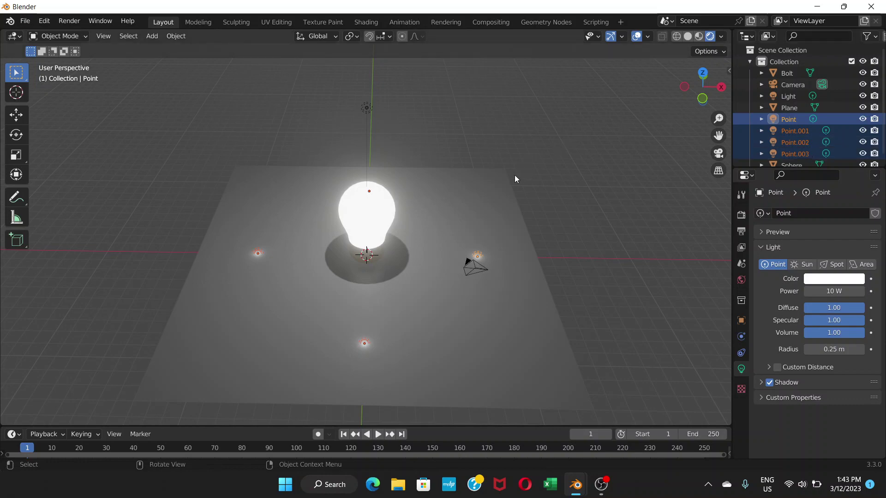
pyautogui.press('g')
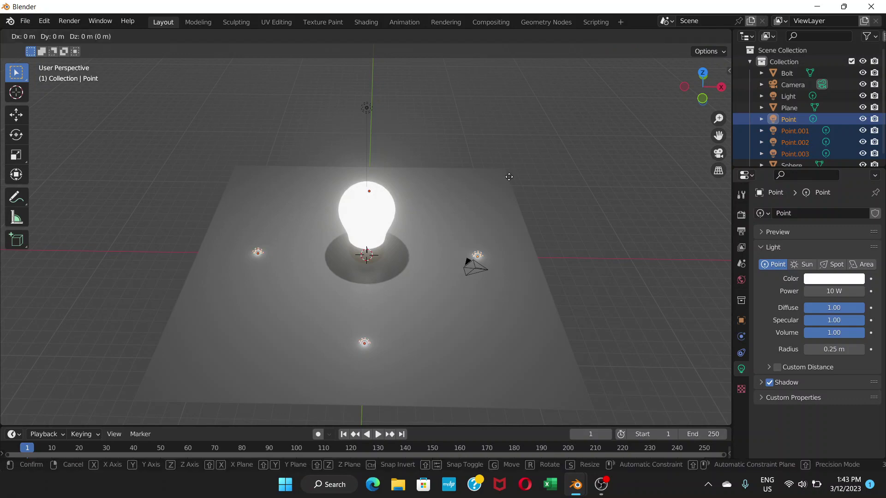
pyautogui.press('z')
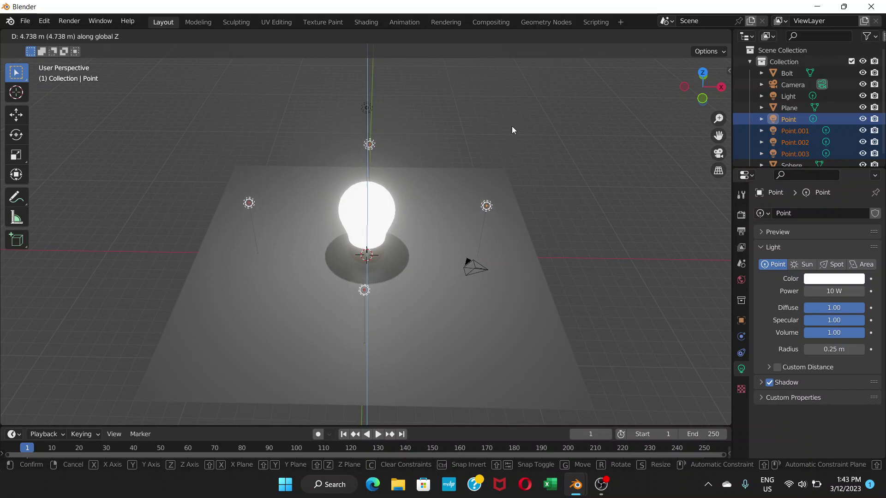
pyautogui.click(511, 126)
# Set the power of the point light on the bulb's +X side to 300 W
pyautogui.moveTo(511, 126); pyautogui.dragTo(513, 90, button='middle')
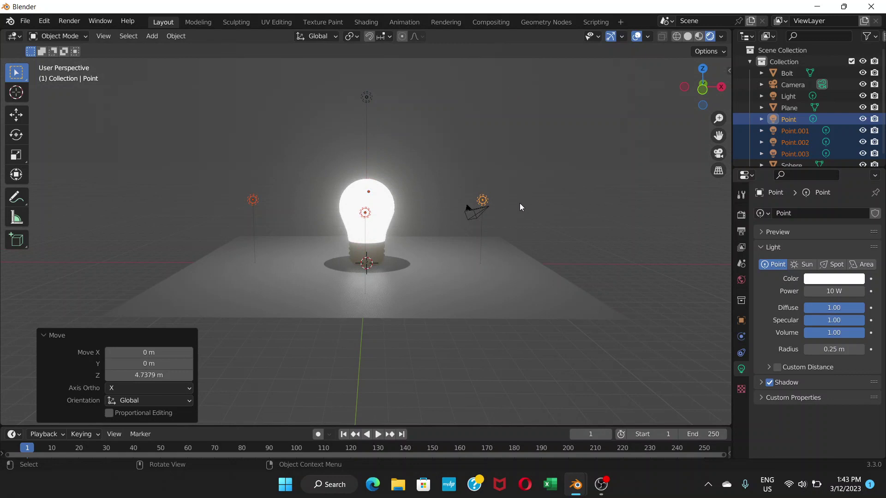
pyautogui.click(485, 205)
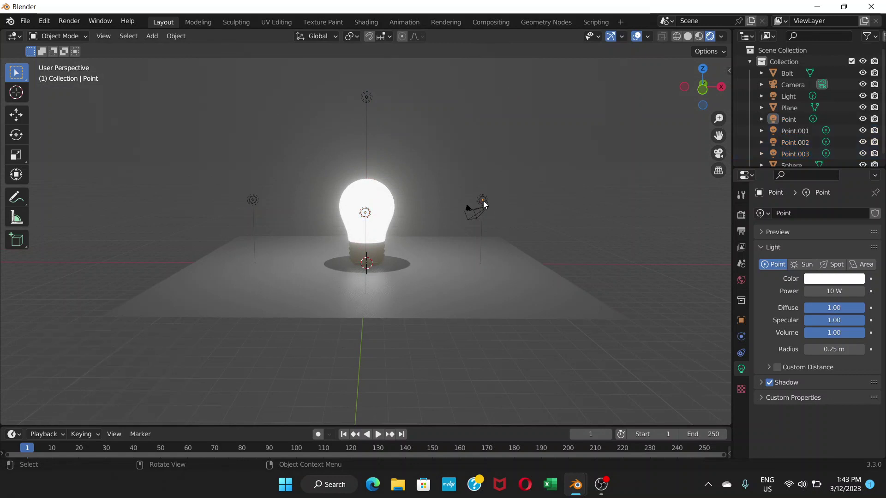
pyautogui.click(485, 204)
pyautogui.click(829, 291)
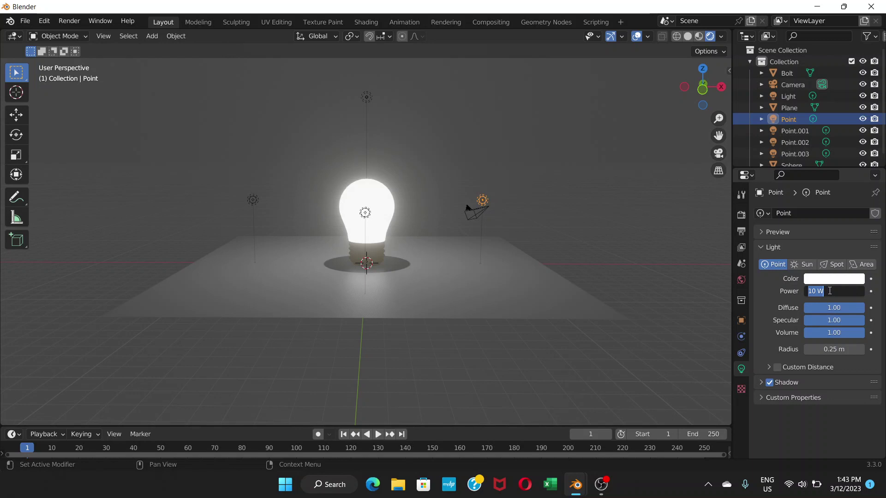
pyautogui.write('300')
pyautogui.press('Return')
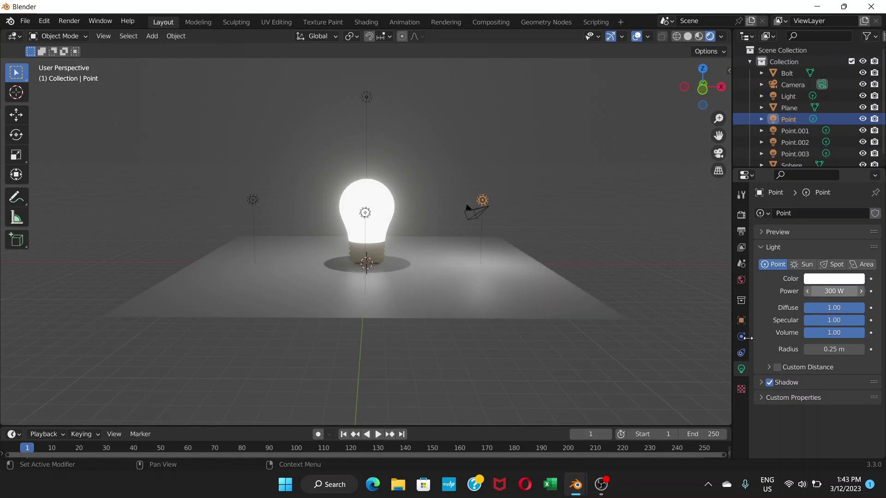
# Set the power of the point light in front of the bulb, on the -Y side, to 300 W
pyautogui.moveTo(537, 317); pyautogui.dragTo(387, 298, button='middle')
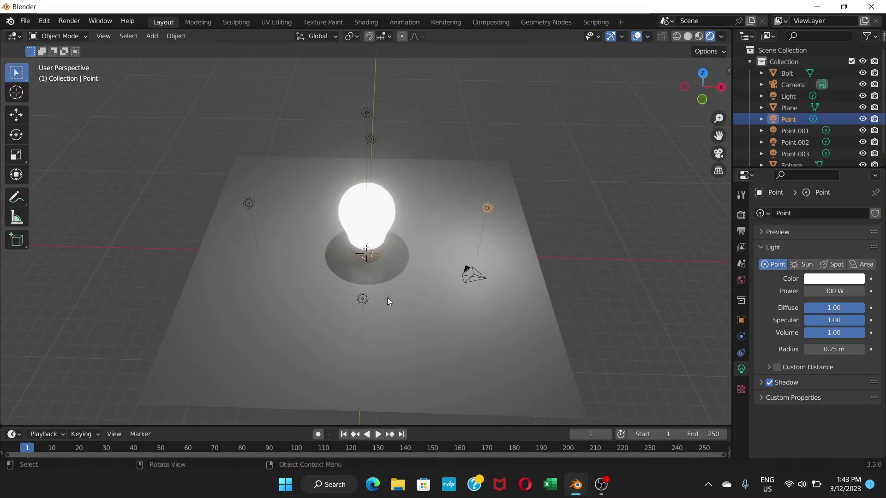
pyautogui.click(364, 298)
pyautogui.click(846, 292)
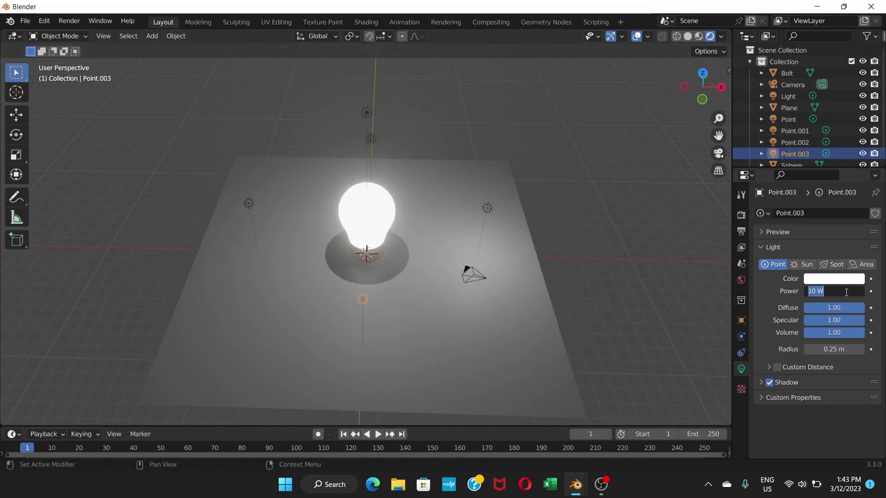
pyautogui.write('300')
pyautogui.press('Return')
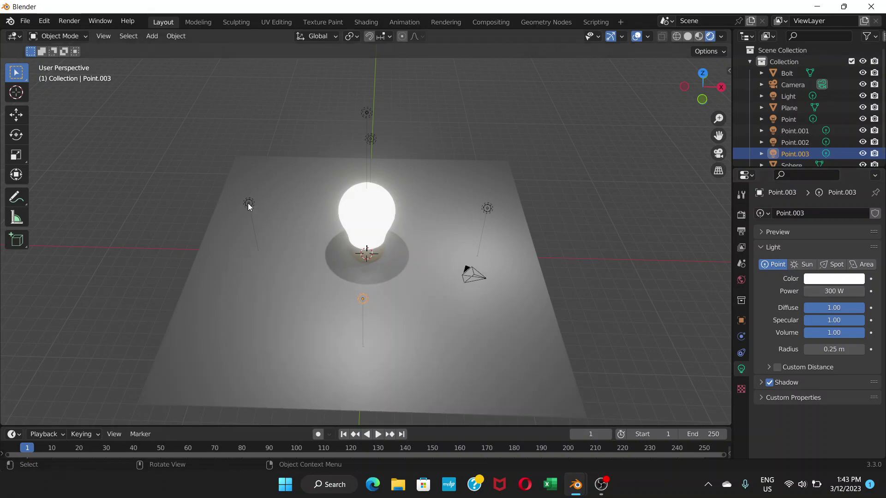
# Set the power of the point light on the bulb's -X side to 300 W
pyautogui.click(248, 202)
pyautogui.doubleClick(827, 291)
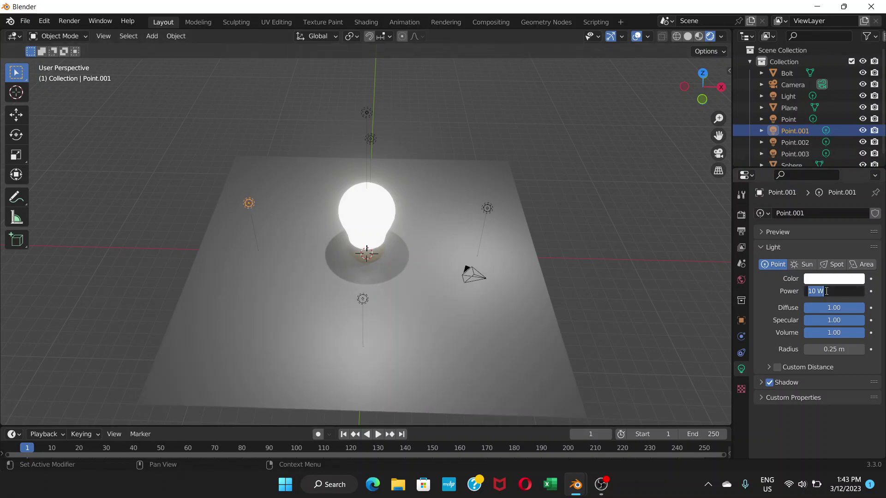
pyautogui.write('300')
pyautogui.press('Return')
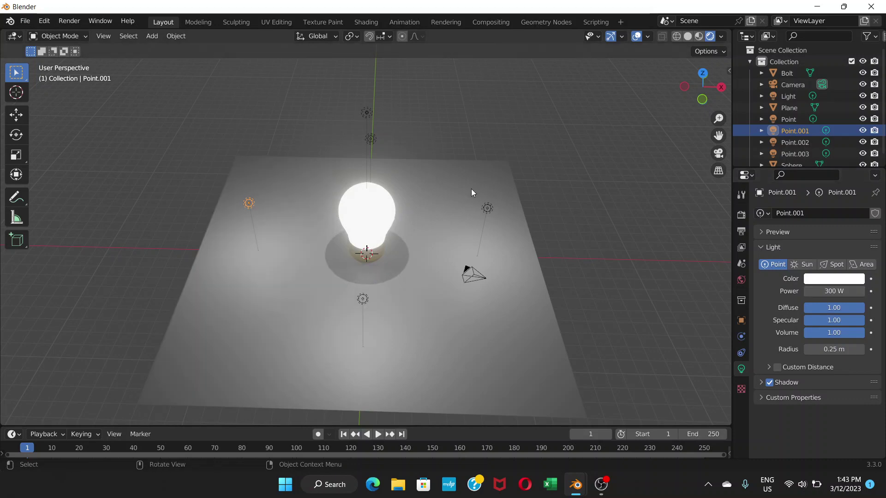
# Set the power of the point light behind the bulb, on the +Y side, to 300 W
pyautogui.moveTo(372, 156); pyautogui.dragTo(333, 157, button='middle')
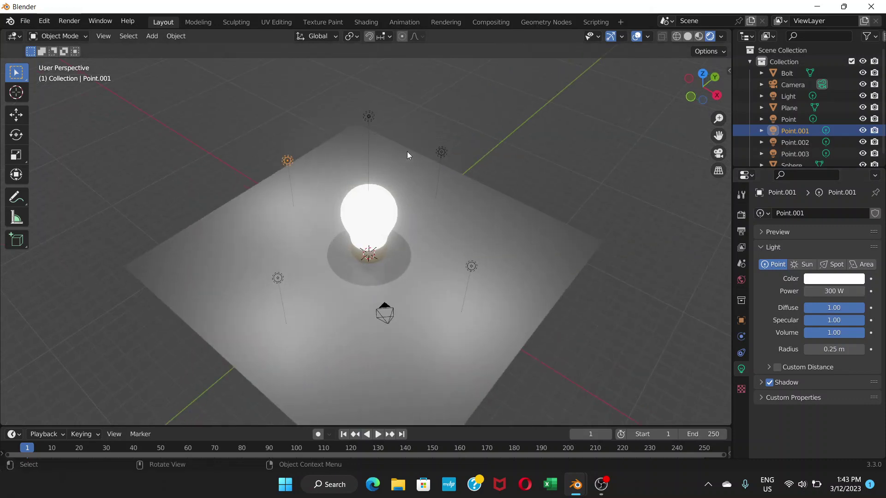
pyautogui.click(442, 152)
pyautogui.doubleClick(836, 291)
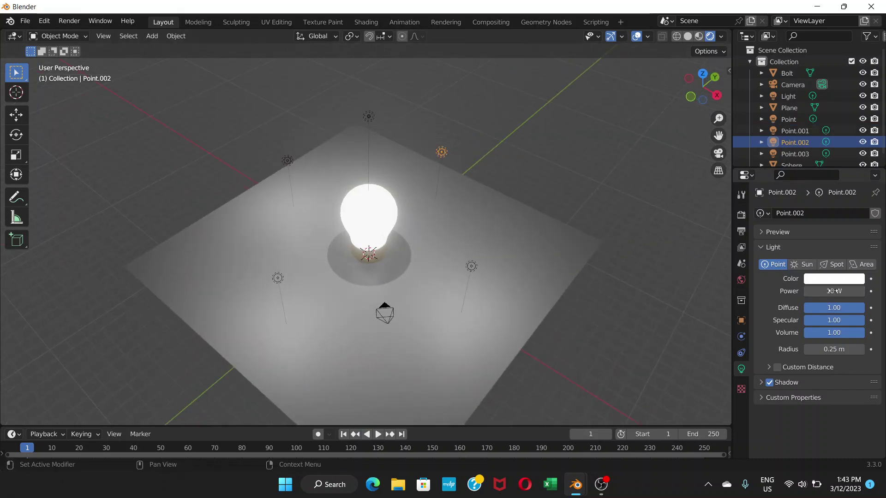
pyautogui.write('300')
pyautogui.press('Return')
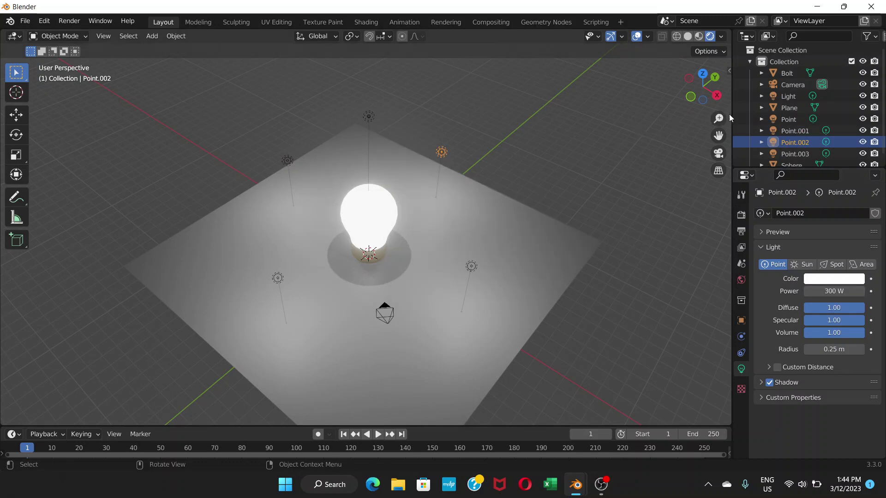
# Temporarily hide the original light above the bulb and show it again to compare its effect on the floor
pyautogui.click(862, 96)
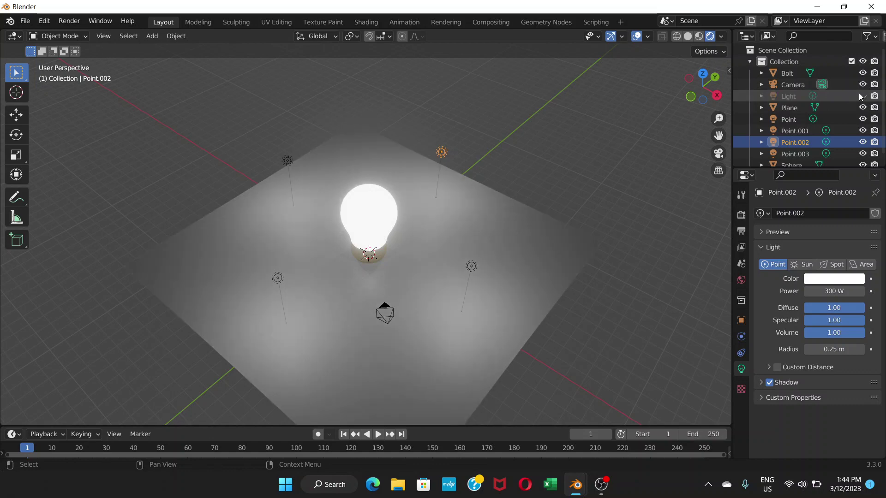
pyautogui.click(860, 96)
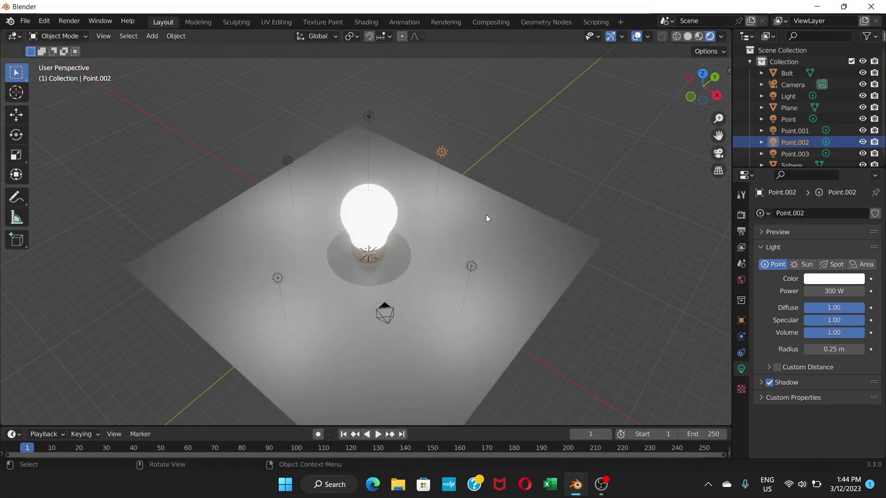
# Give the floor plane a new material with a golden-orange base color and deselect the plane
pyautogui.moveTo(486, 215); pyautogui.dragTo(546, 237, button='middle')
pyautogui.click(587, 266)
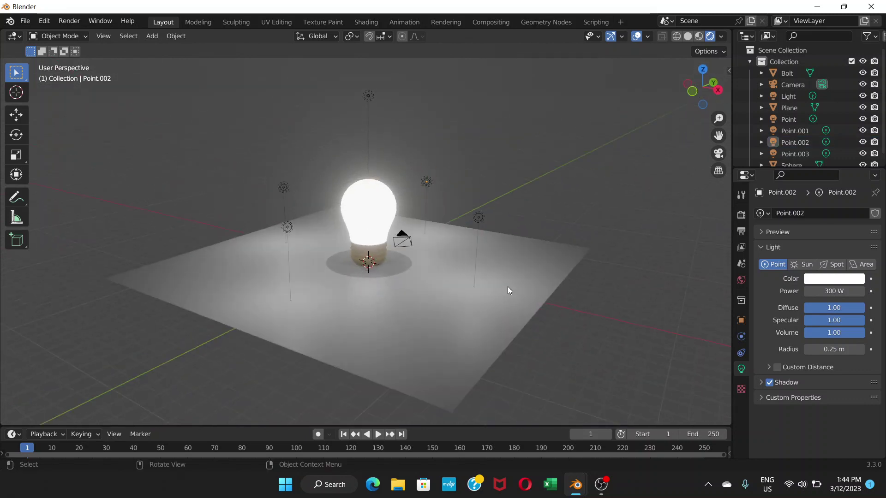
pyautogui.click(508, 285)
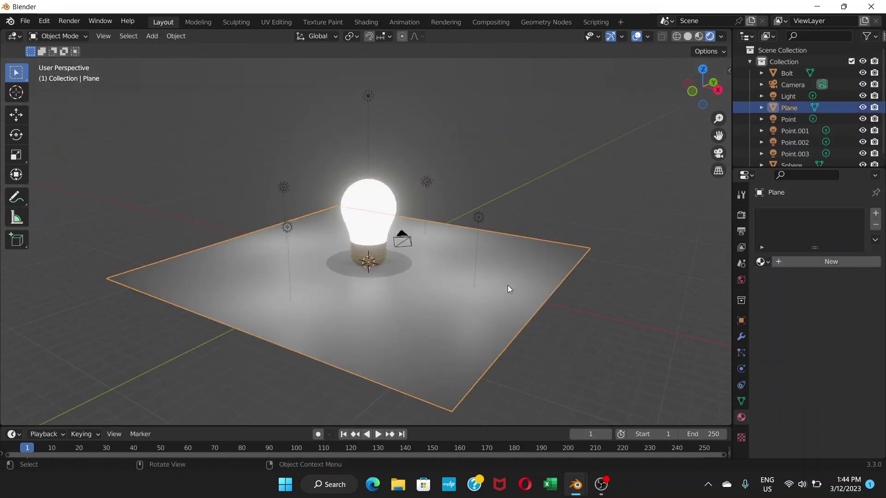
pyautogui.click(790, 261)
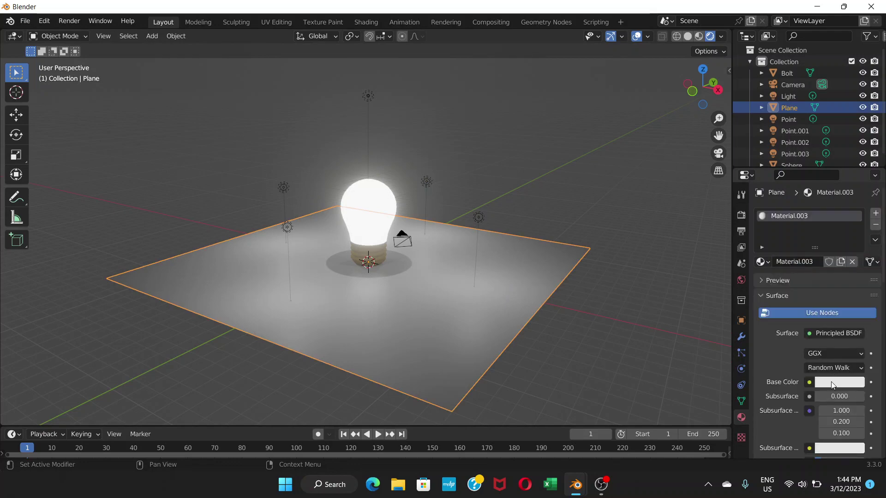
pyautogui.click(833, 383)
pyautogui.click(792, 278)
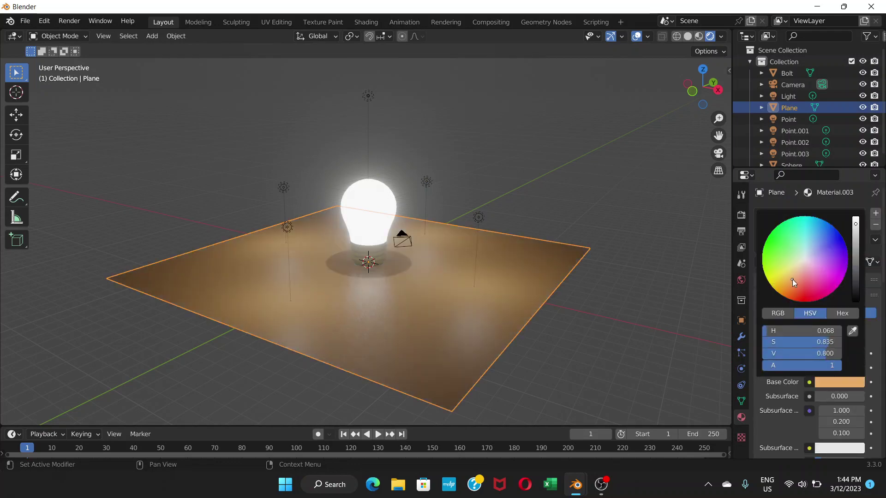
pyautogui.moveTo(791, 279); pyautogui.dragTo(785, 286)
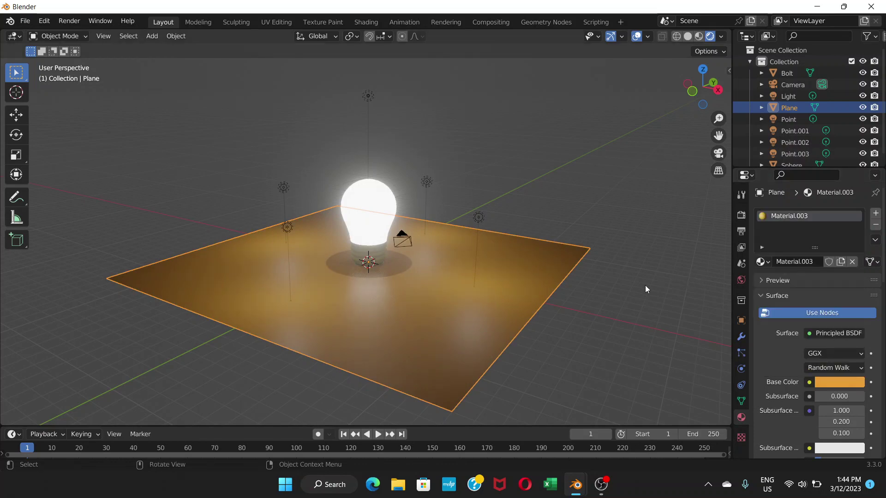
pyautogui.click(606, 262)
# Examine the glowing bulb and its reflections on the orange floor from different angles and distances
pyautogui.moveTo(558, 250); pyautogui.dragTo(672, 261, button='middle')
pyautogui.scroll(4, 405, 262)
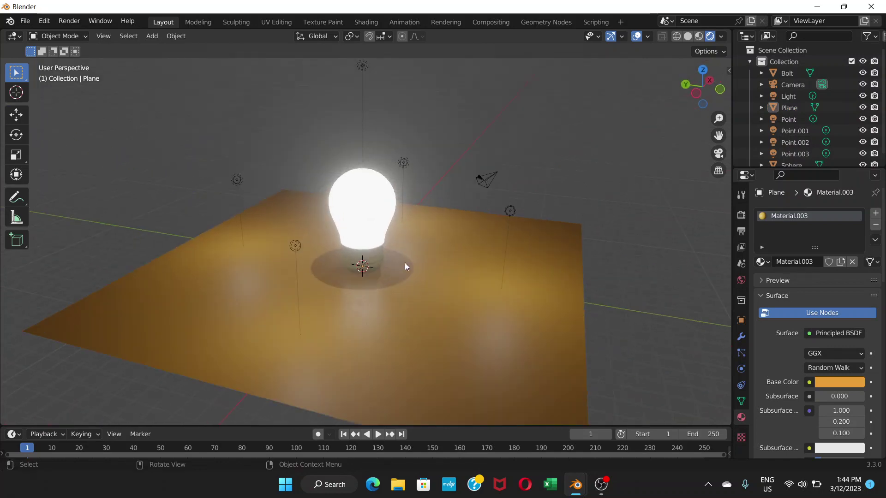
pyautogui.moveTo(404, 262); pyautogui.dragTo(445, 256, button='middle')
pyautogui.scroll(-3, 446, 273)
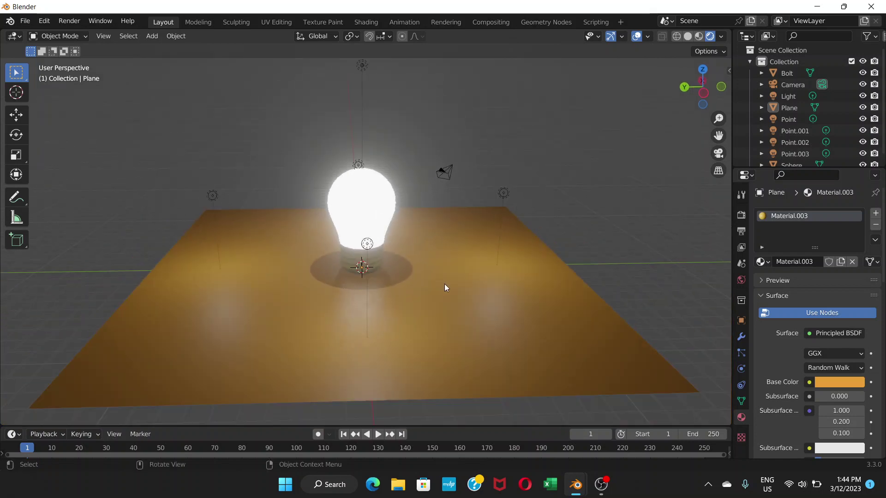
pyautogui.scroll(-3, 445, 284)
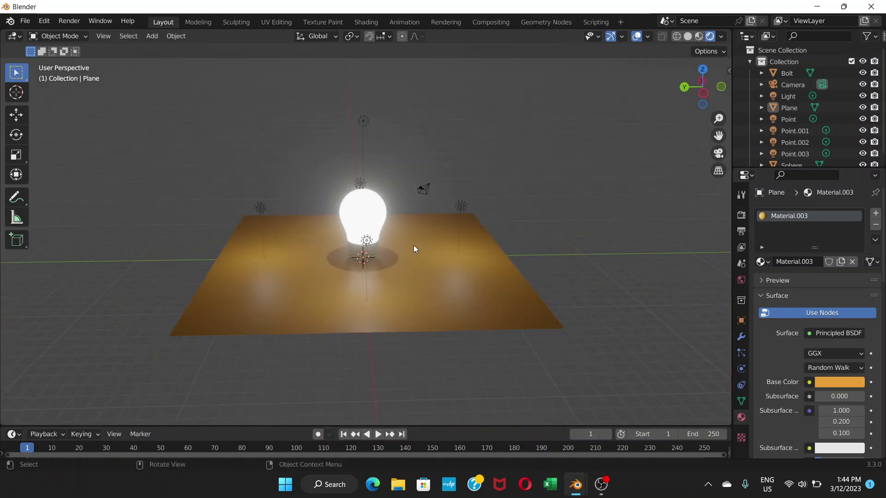
pyautogui.scroll(-2, 369, 222)
pyautogui.scroll(5, 367, 223)
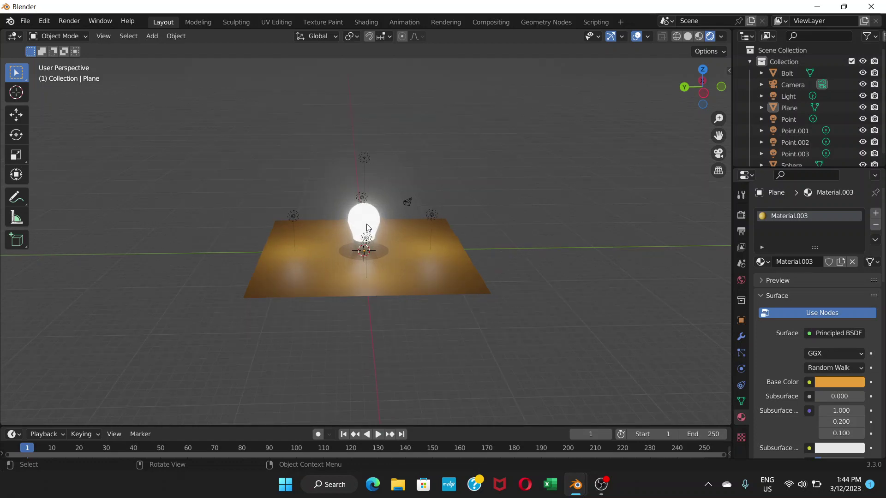
pyautogui.scroll(2, 368, 227)
pyautogui.scroll(-2, 376, 240)
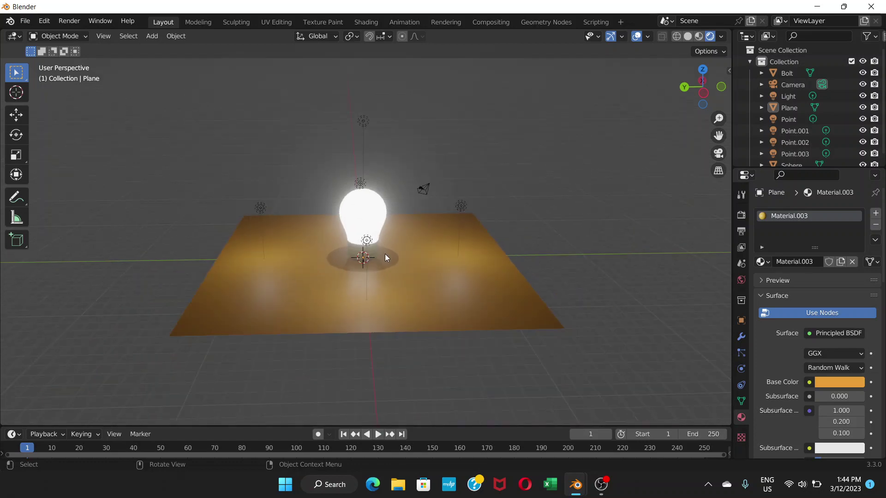
# Turn off the viewport overlays for a clean close-up of the bulb and its threaded base
pyautogui.scroll(4, 364, 231)
pyautogui.moveTo(356, 222); pyautogui.dragTo(415, 207, button='middle')
pyautogui.scroll(3, 411, 225)
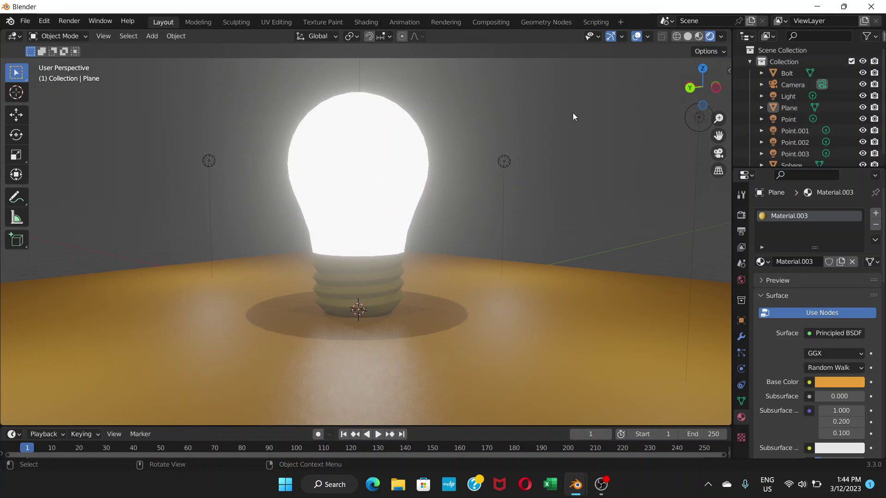
pyautogui.click(634, 37)
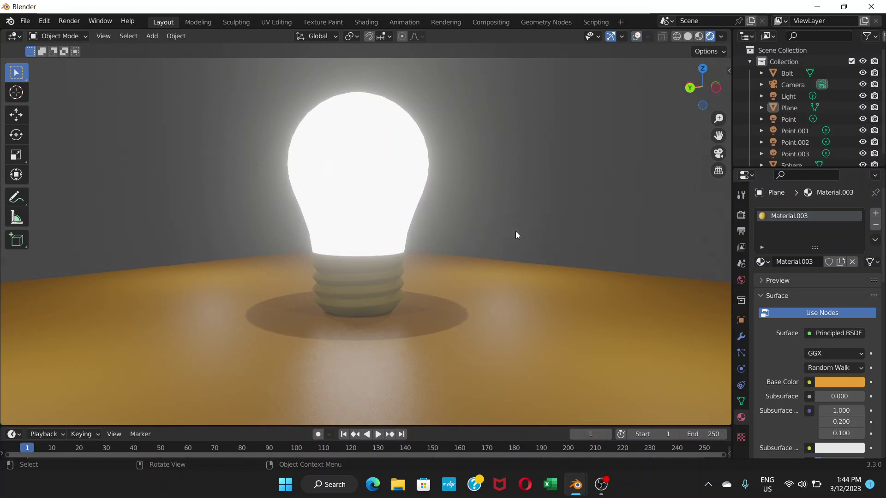
pyautogui.moveTo(500, 259); pyautogui.dragTo(400, 257, button='middle')
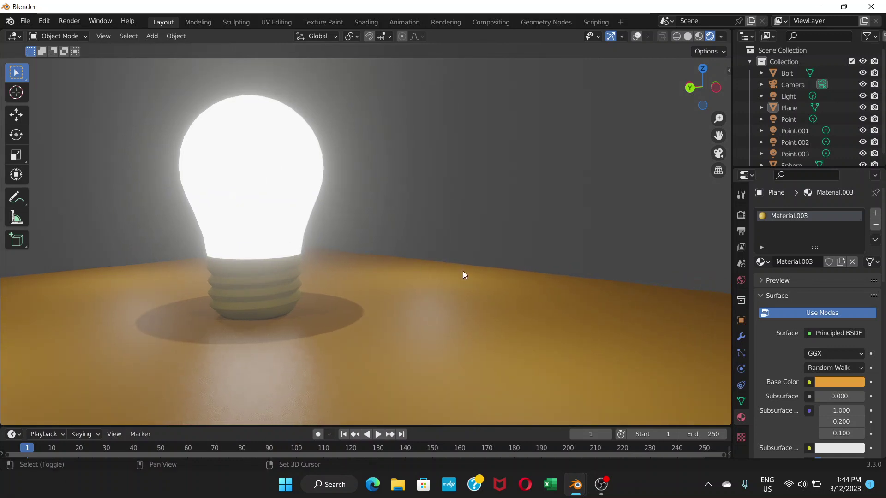